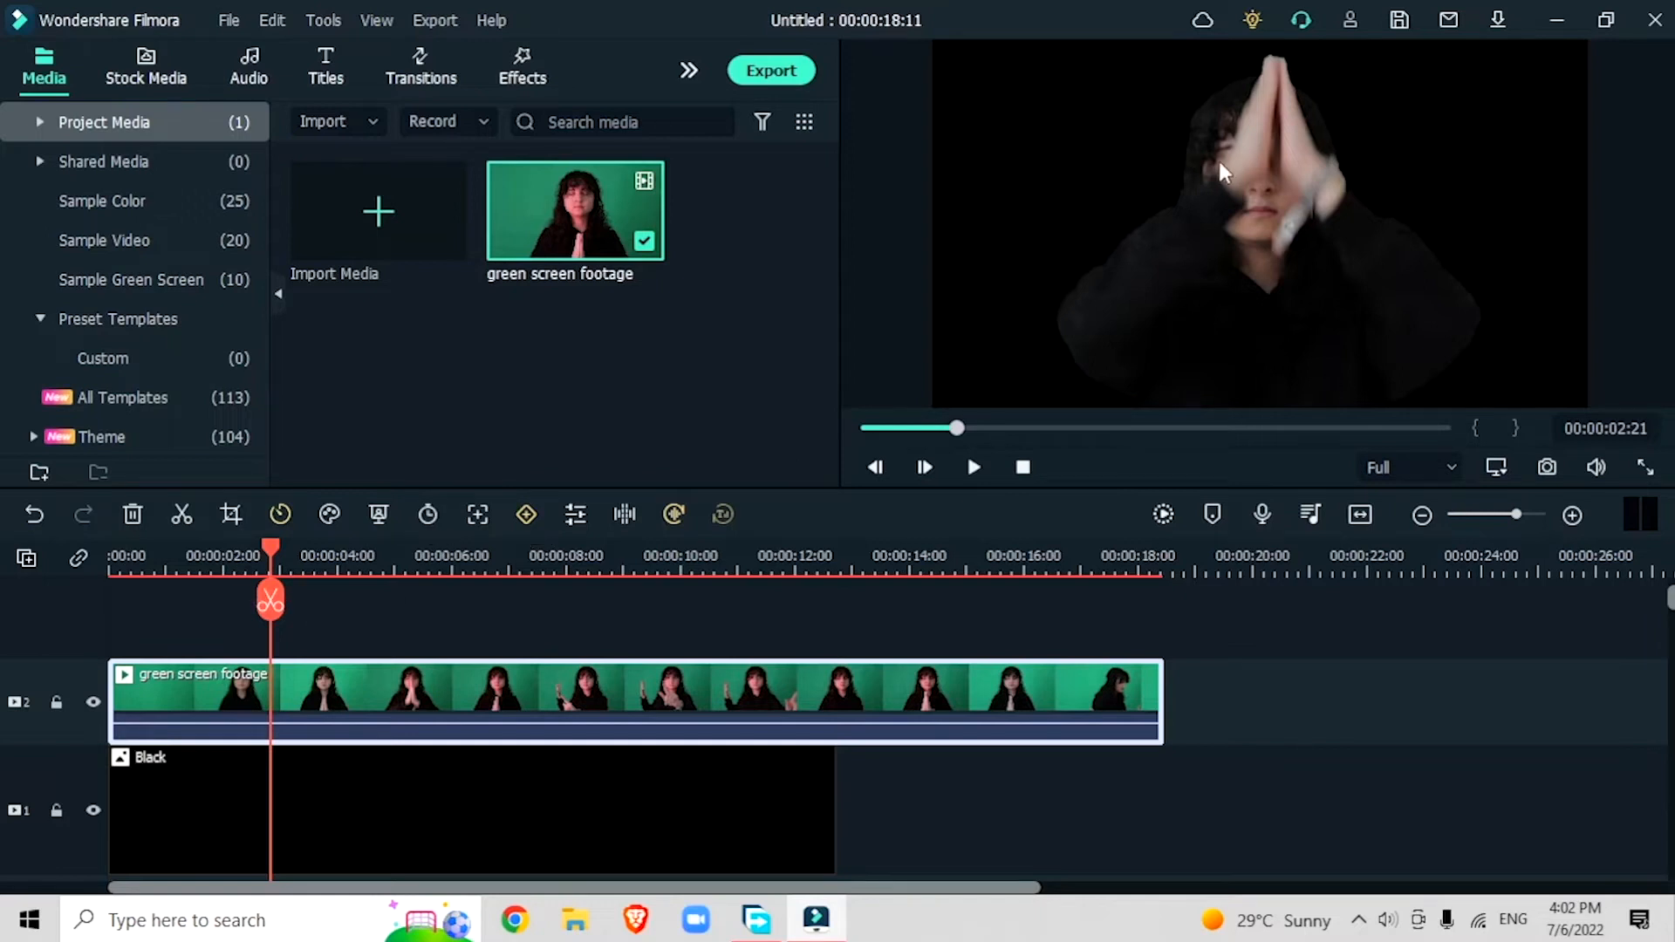
Step: Split the green screen footage at 00:00:02:21 and 00:00:04:21, and ripple-delete the segment between the cuts
{"action": "left_click", "coordinate": [265, 600]}
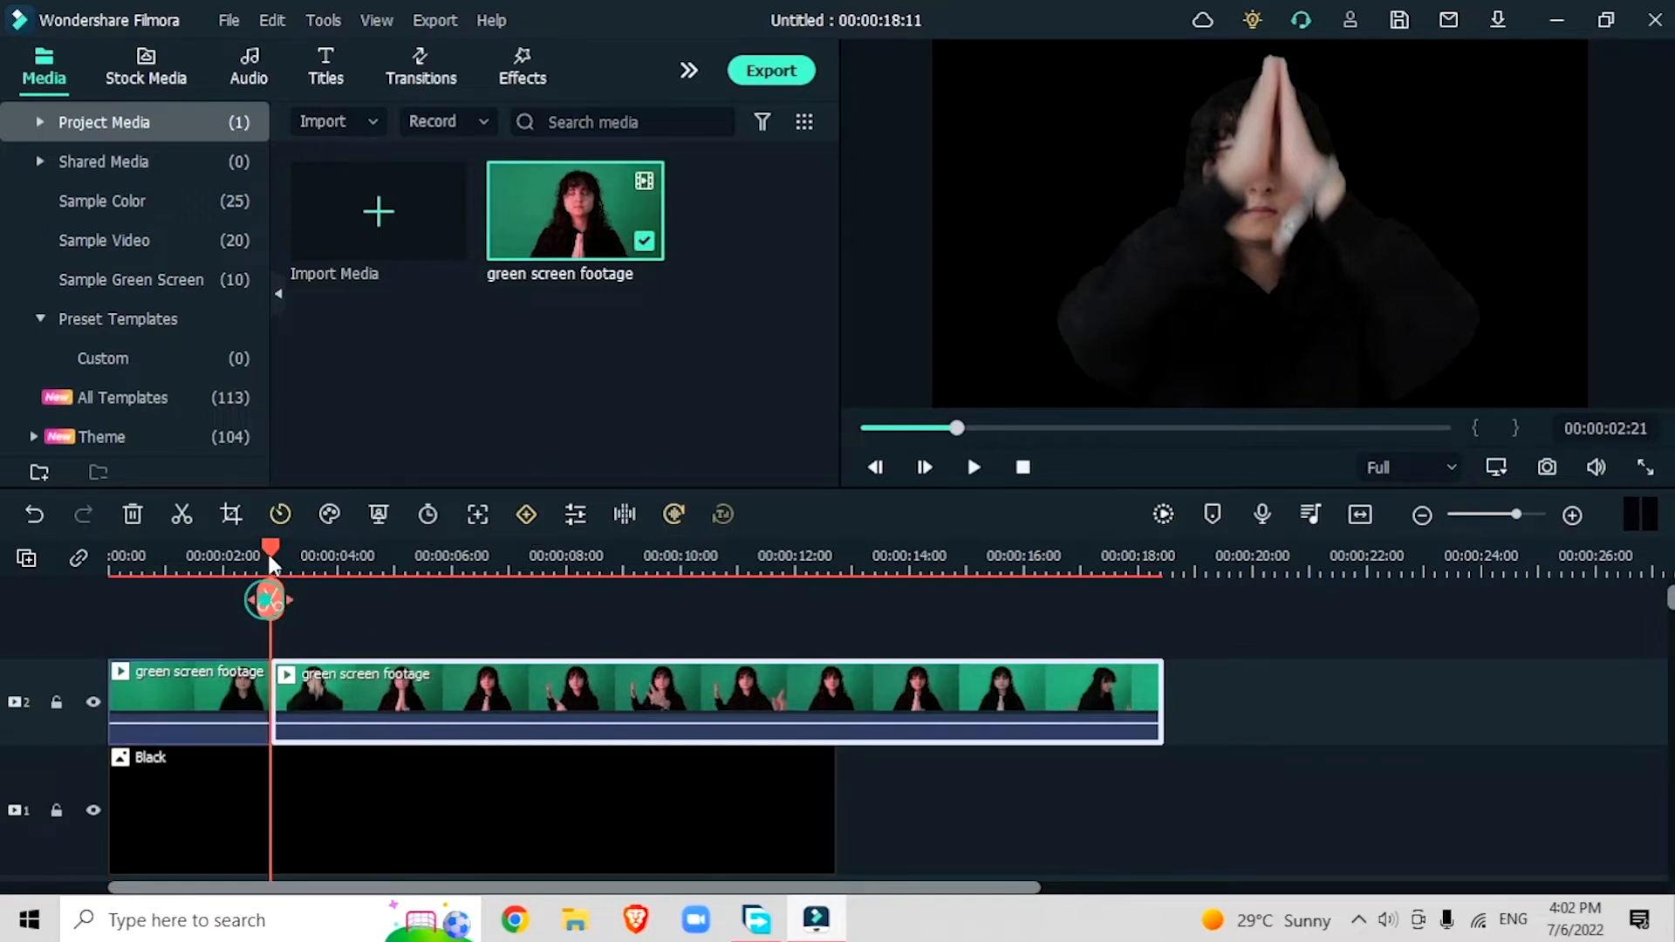
{"action": "left_click_drag", "start_coordinate": [275, 544], "coordinate": [338, 604]}
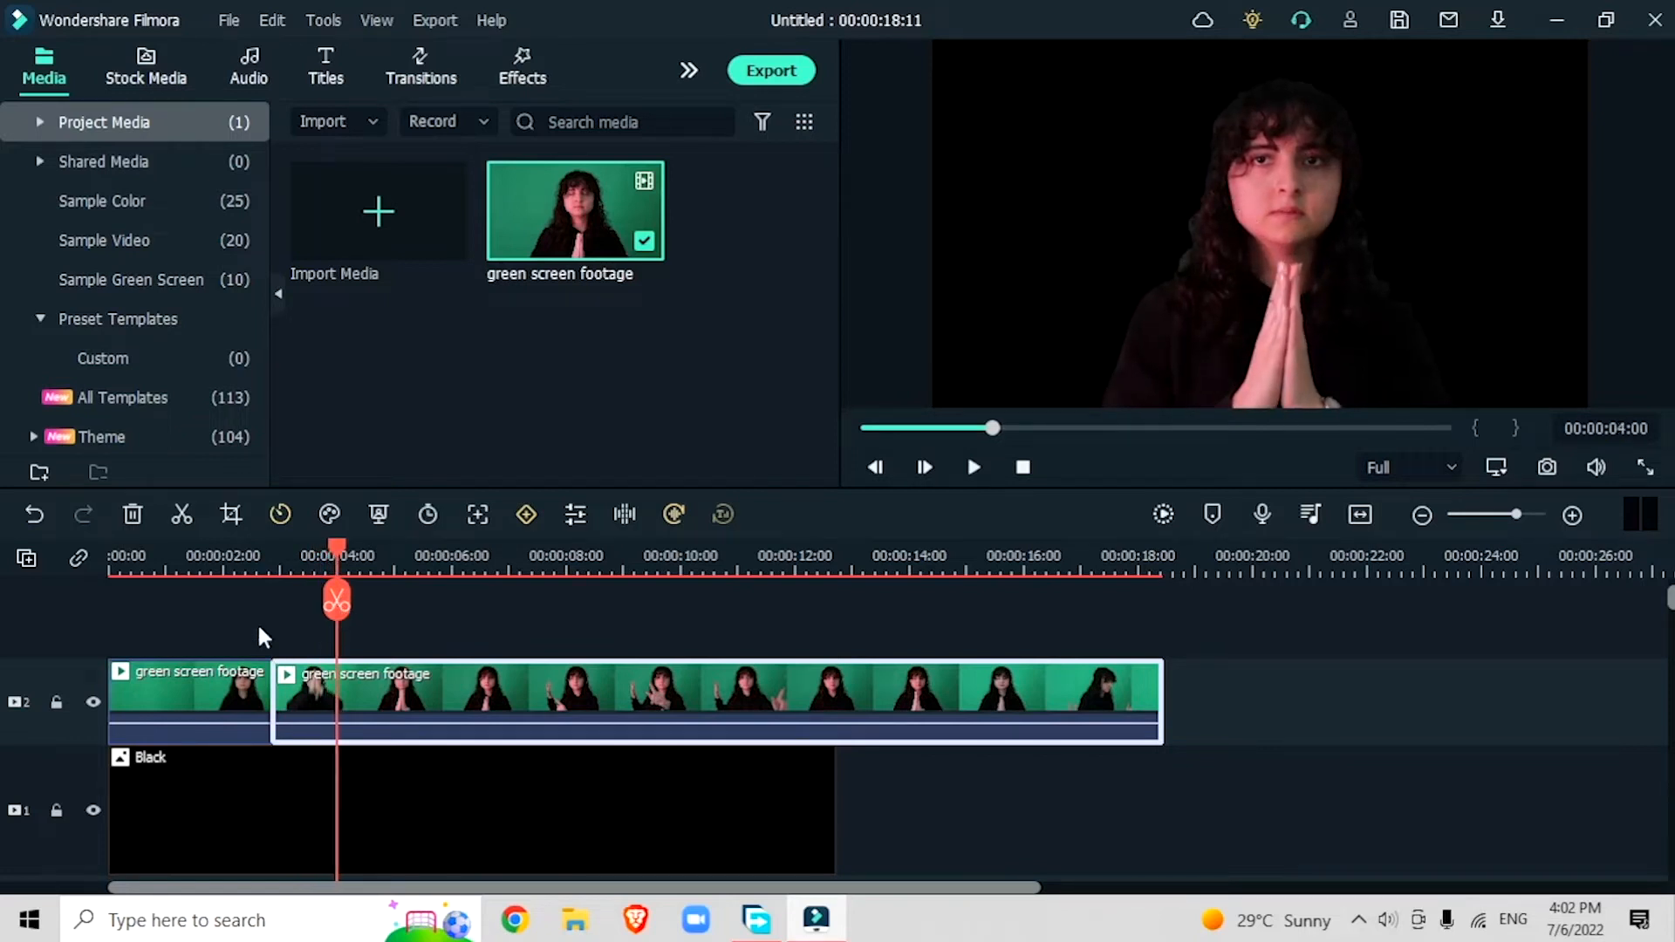
{"action": "left_click_drag", "start_coordinate": [344, 546], "coordinate": [385, 572]}
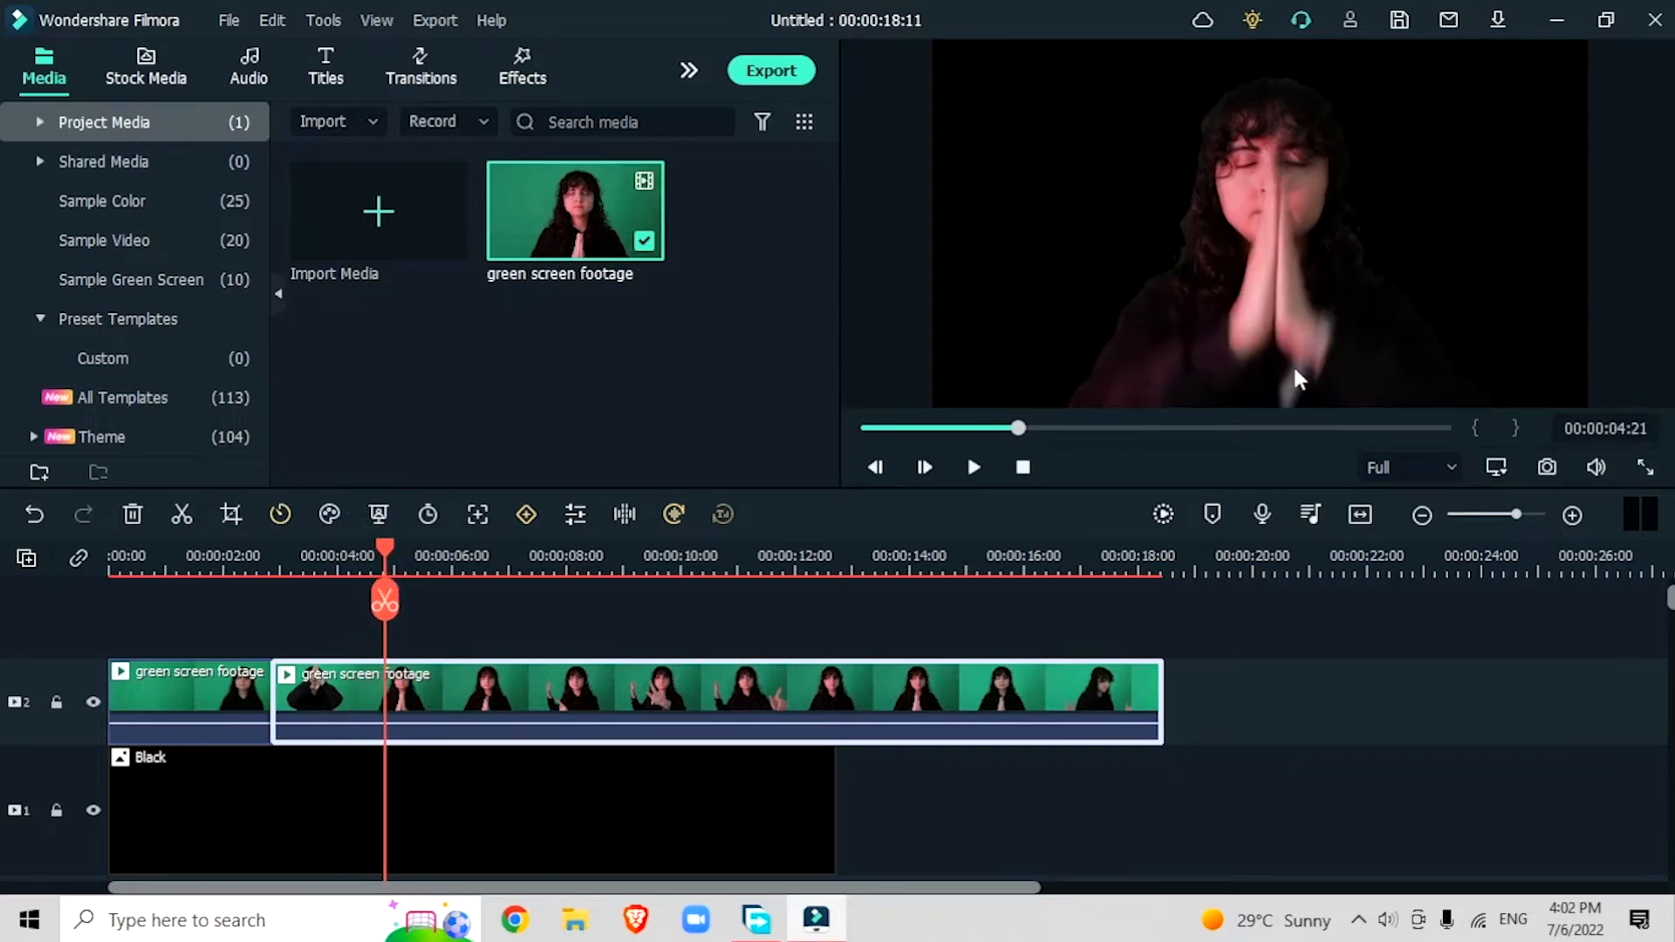
{"action": "left_click", "coordinate": [370, 604]}
{"action": "left_click", "coordinate": [133, 515]}
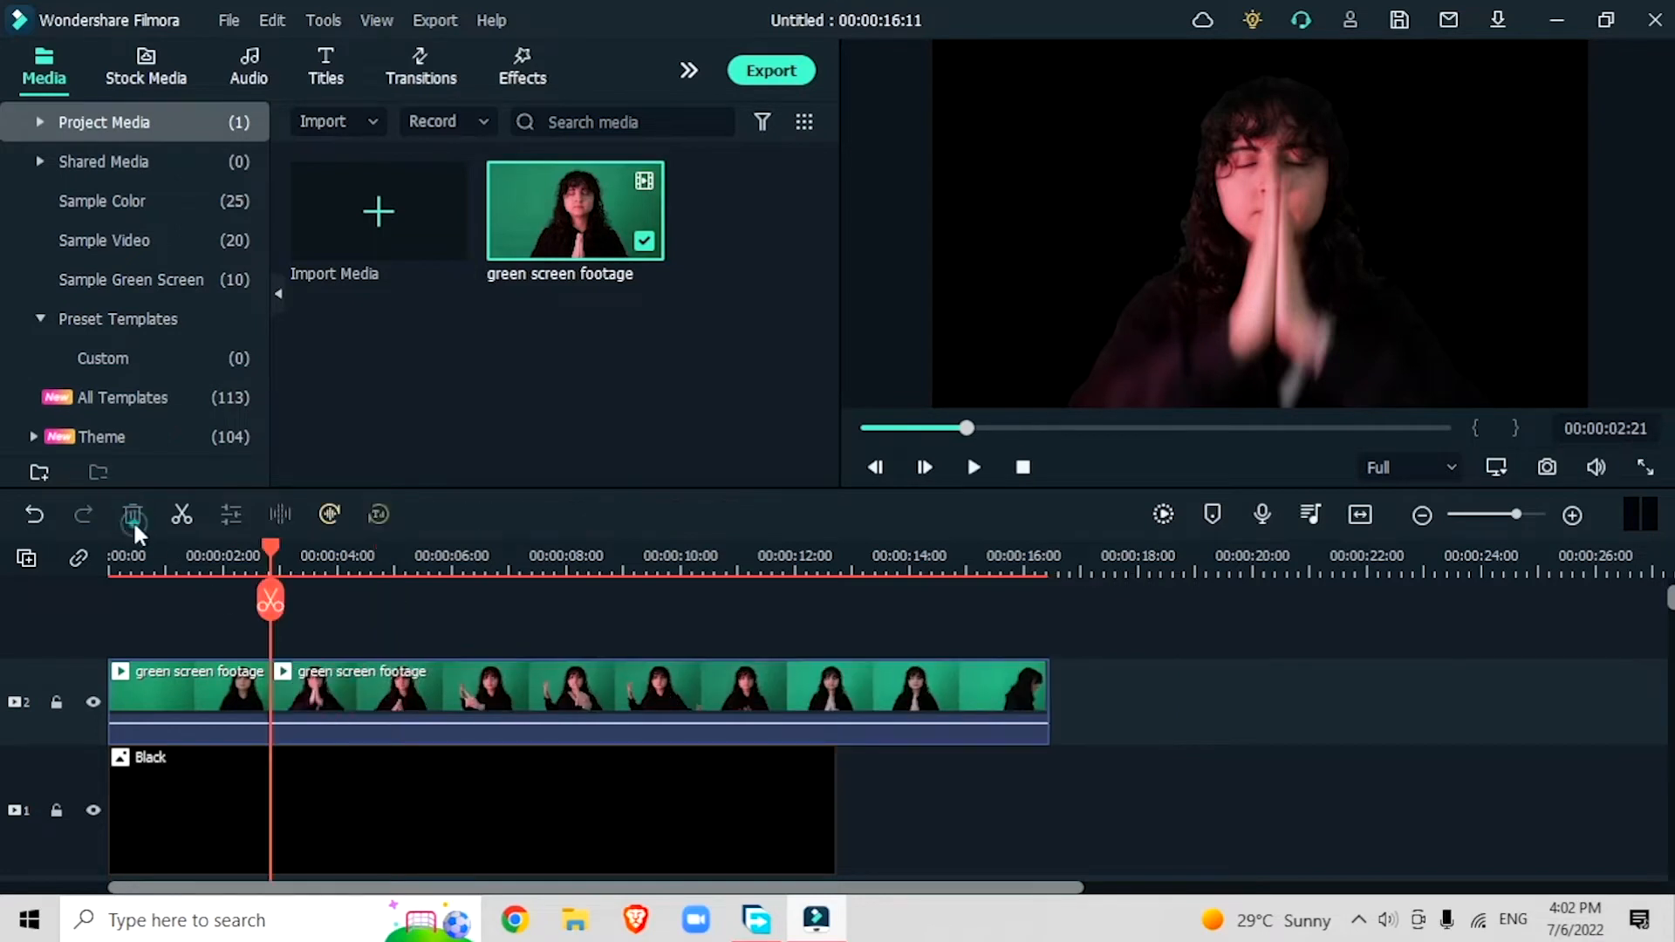
Step: Preview the join from 00:00:02:02, and cut out another section of the footage at about 11 seconds
{"action": "left_click", "coordinate": [225, 557]}
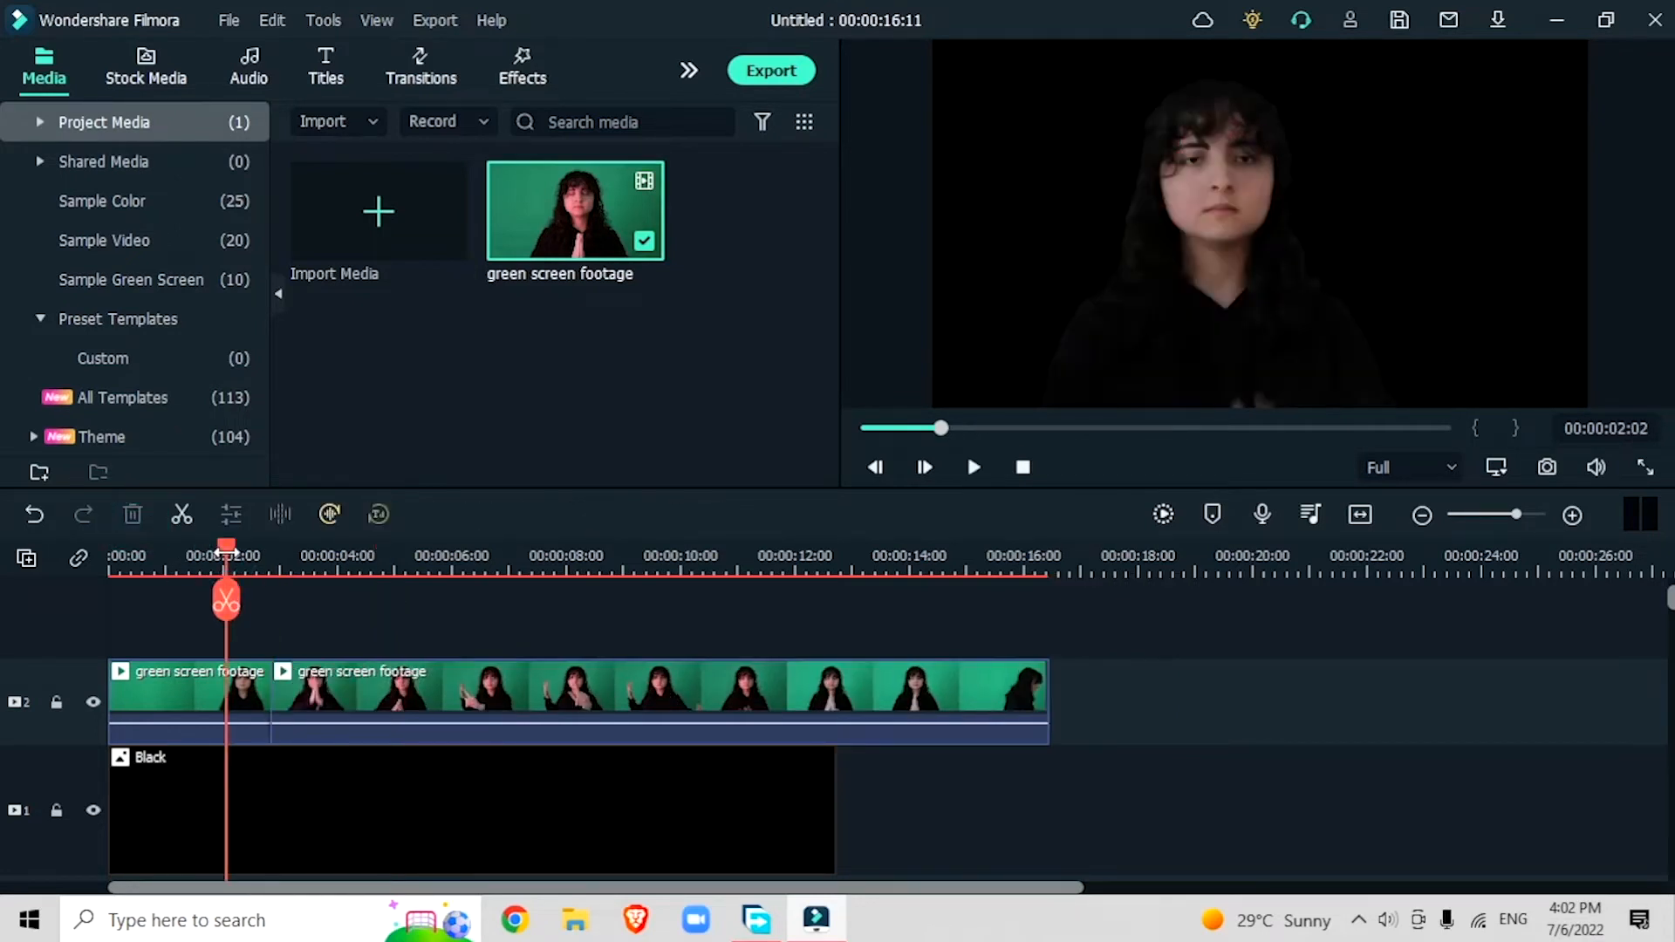
{"action": "key", "text": "space"}
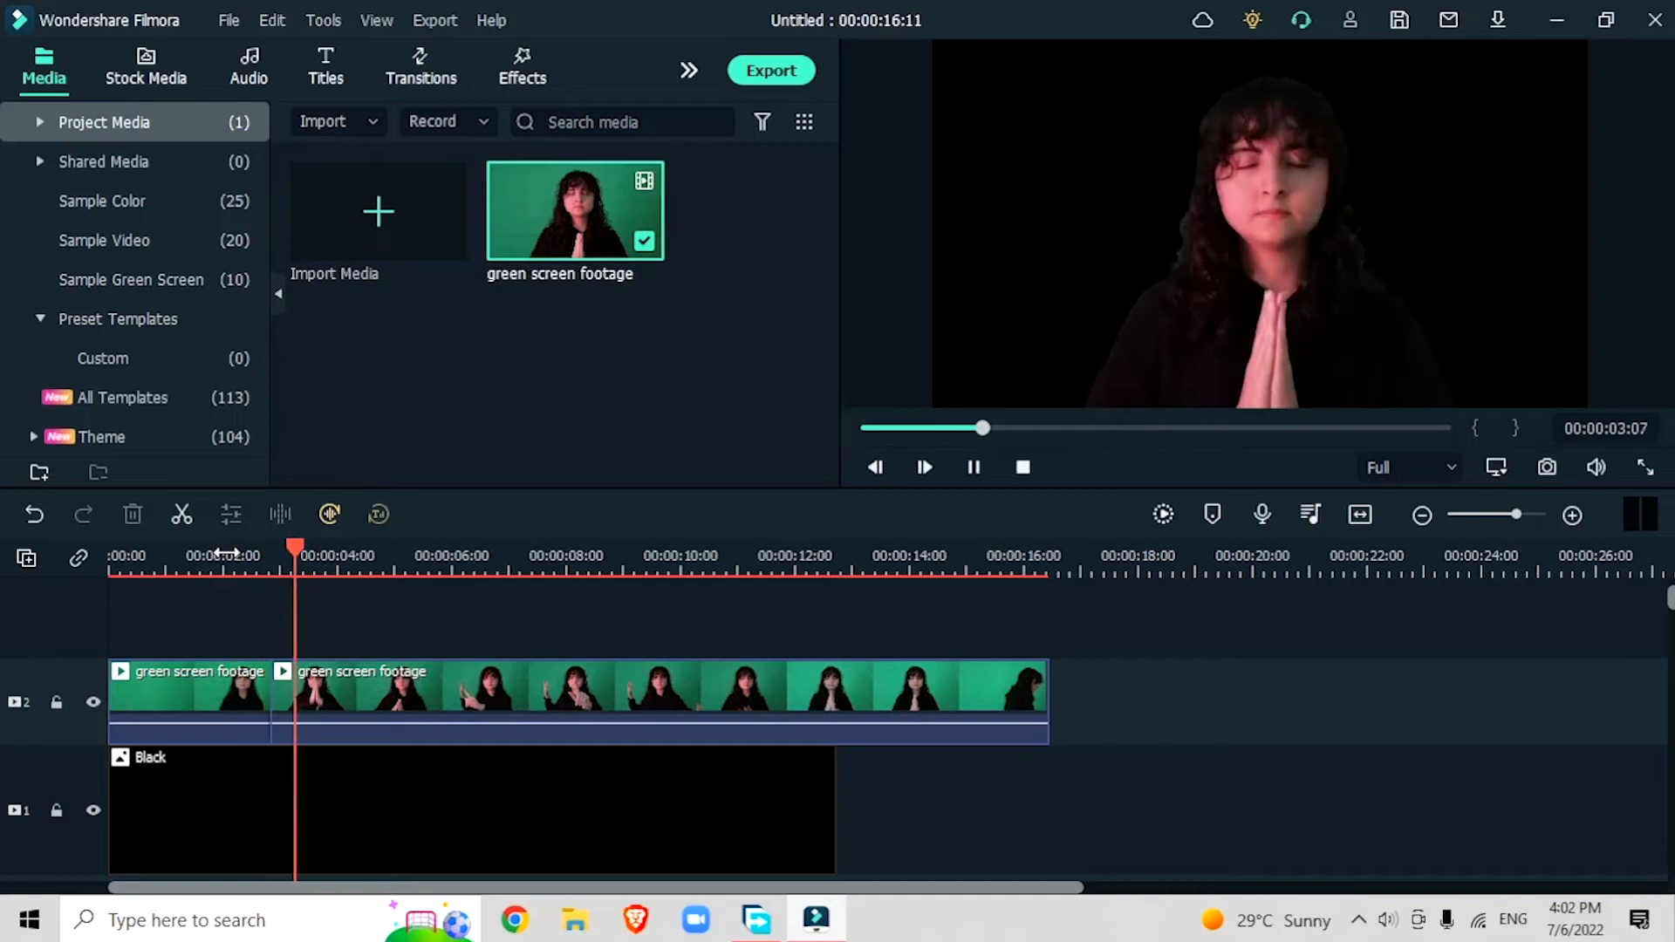
{"action": "left_click_drag", "start_coordinate": [714, 614], "coordinate": [631, 640]}
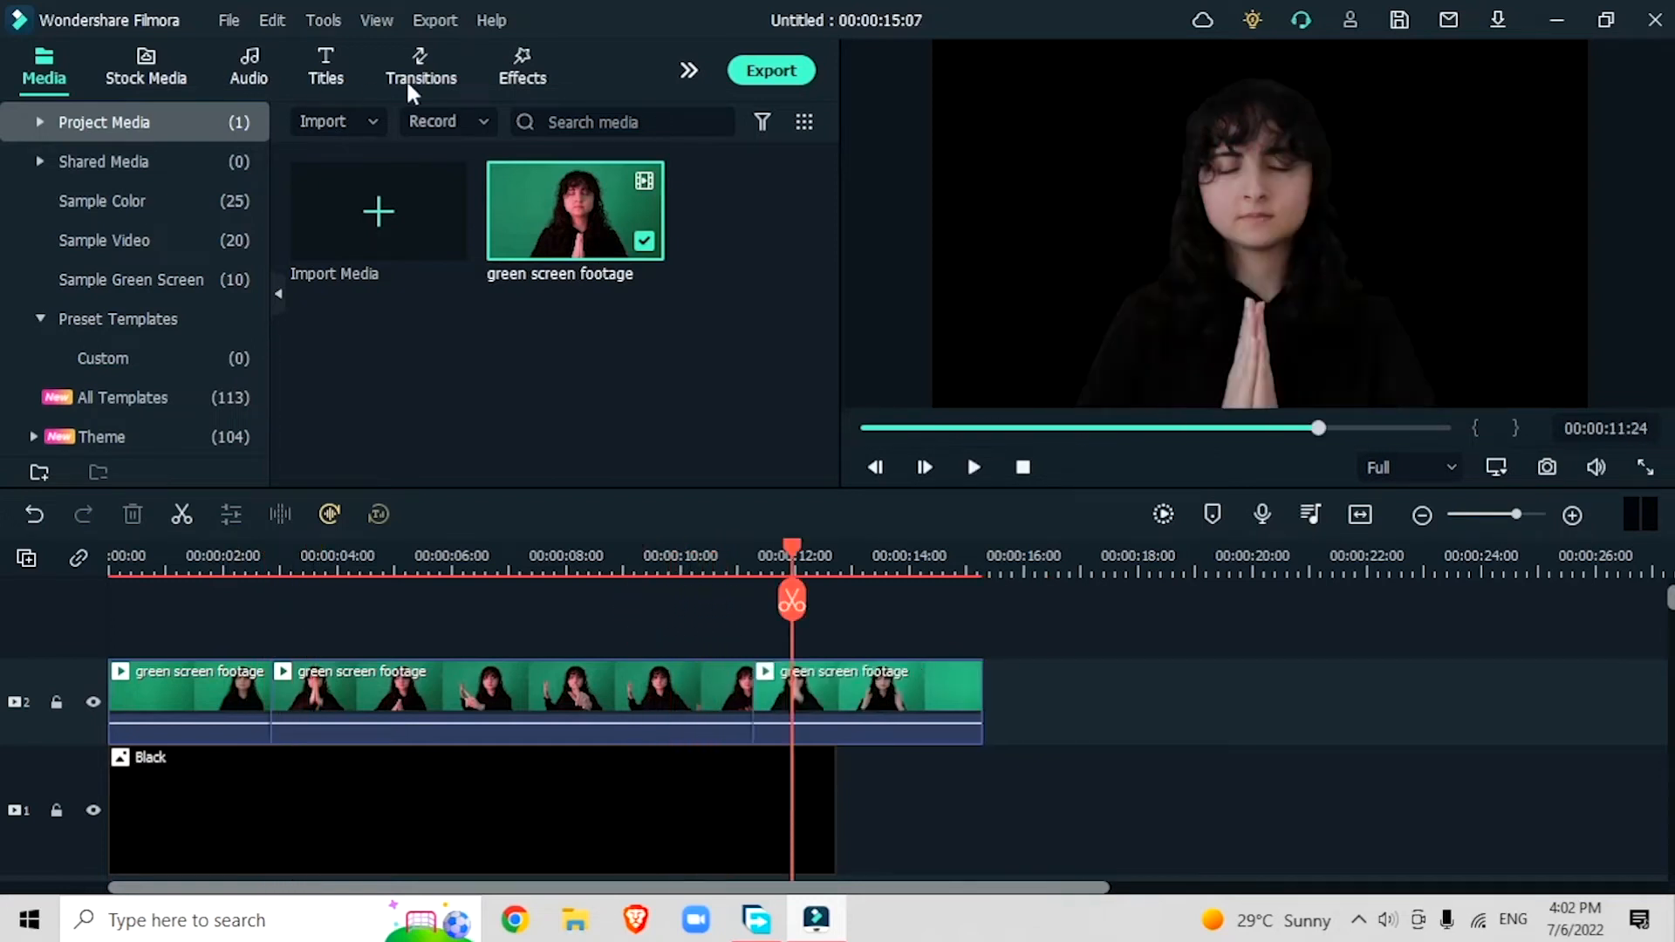
Step: Add the Blurry Roll 1 transition from the Speed Blur category to both cuts between the green screen clips
{"action": "left_click", "coordinate": [429, 75]}
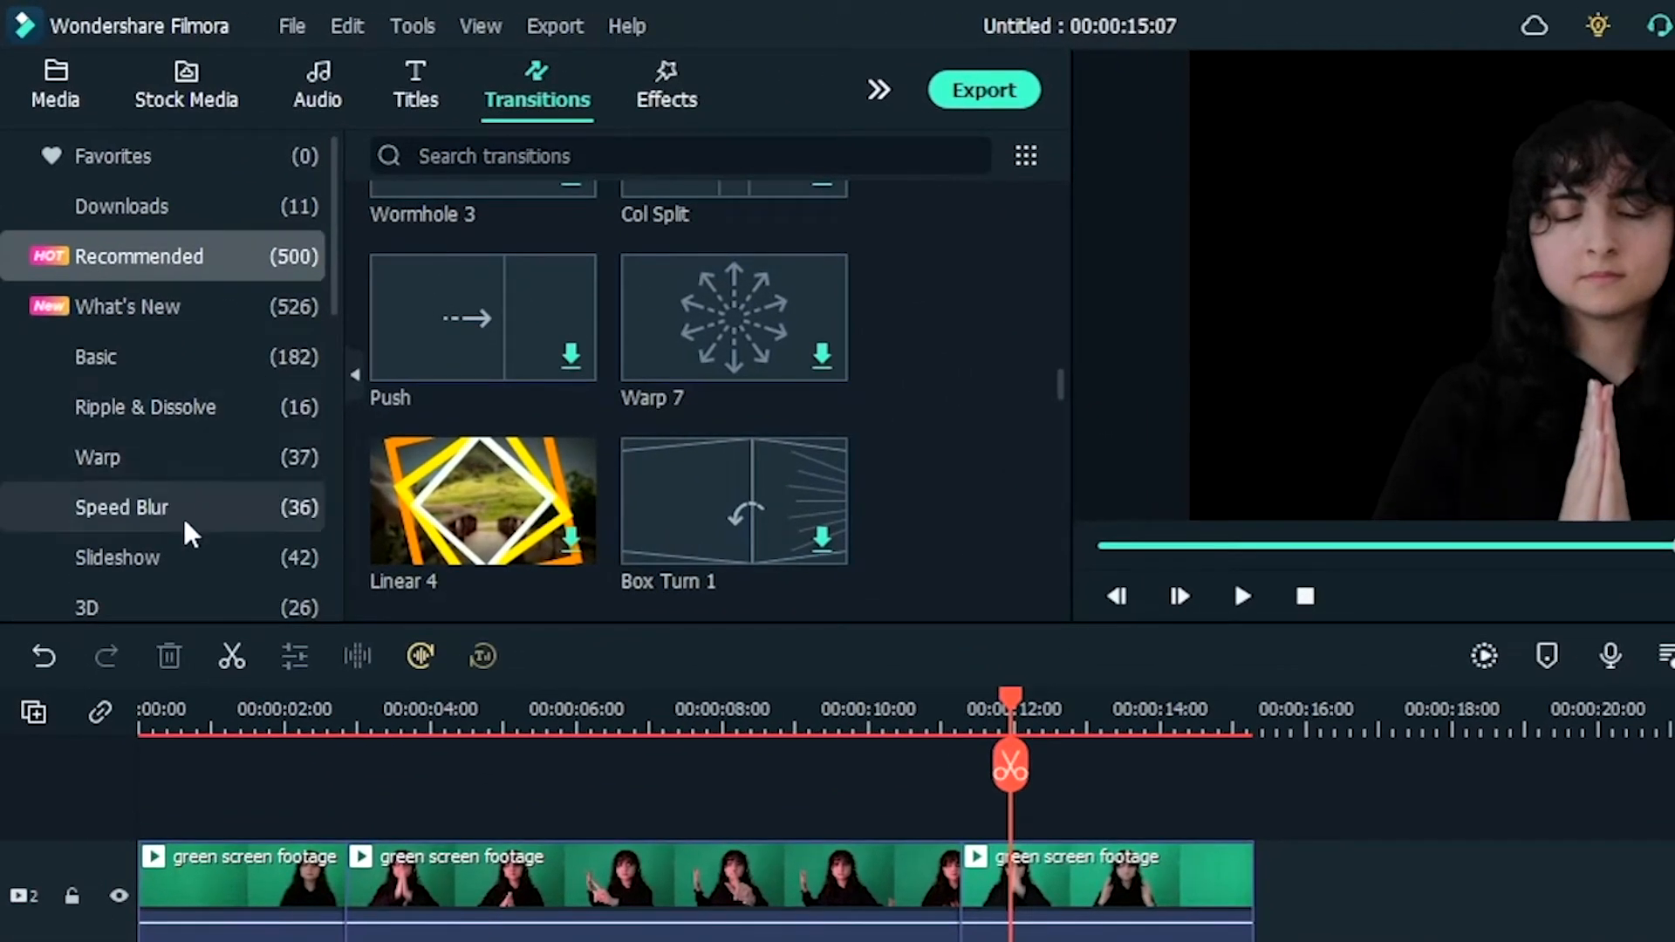
{"action": "left_click", "coordinate": [185, 521]}
{"action": "scroll", "coordinate": [154, 548], "scroll_direction": "down", "scroll_amount": 3}
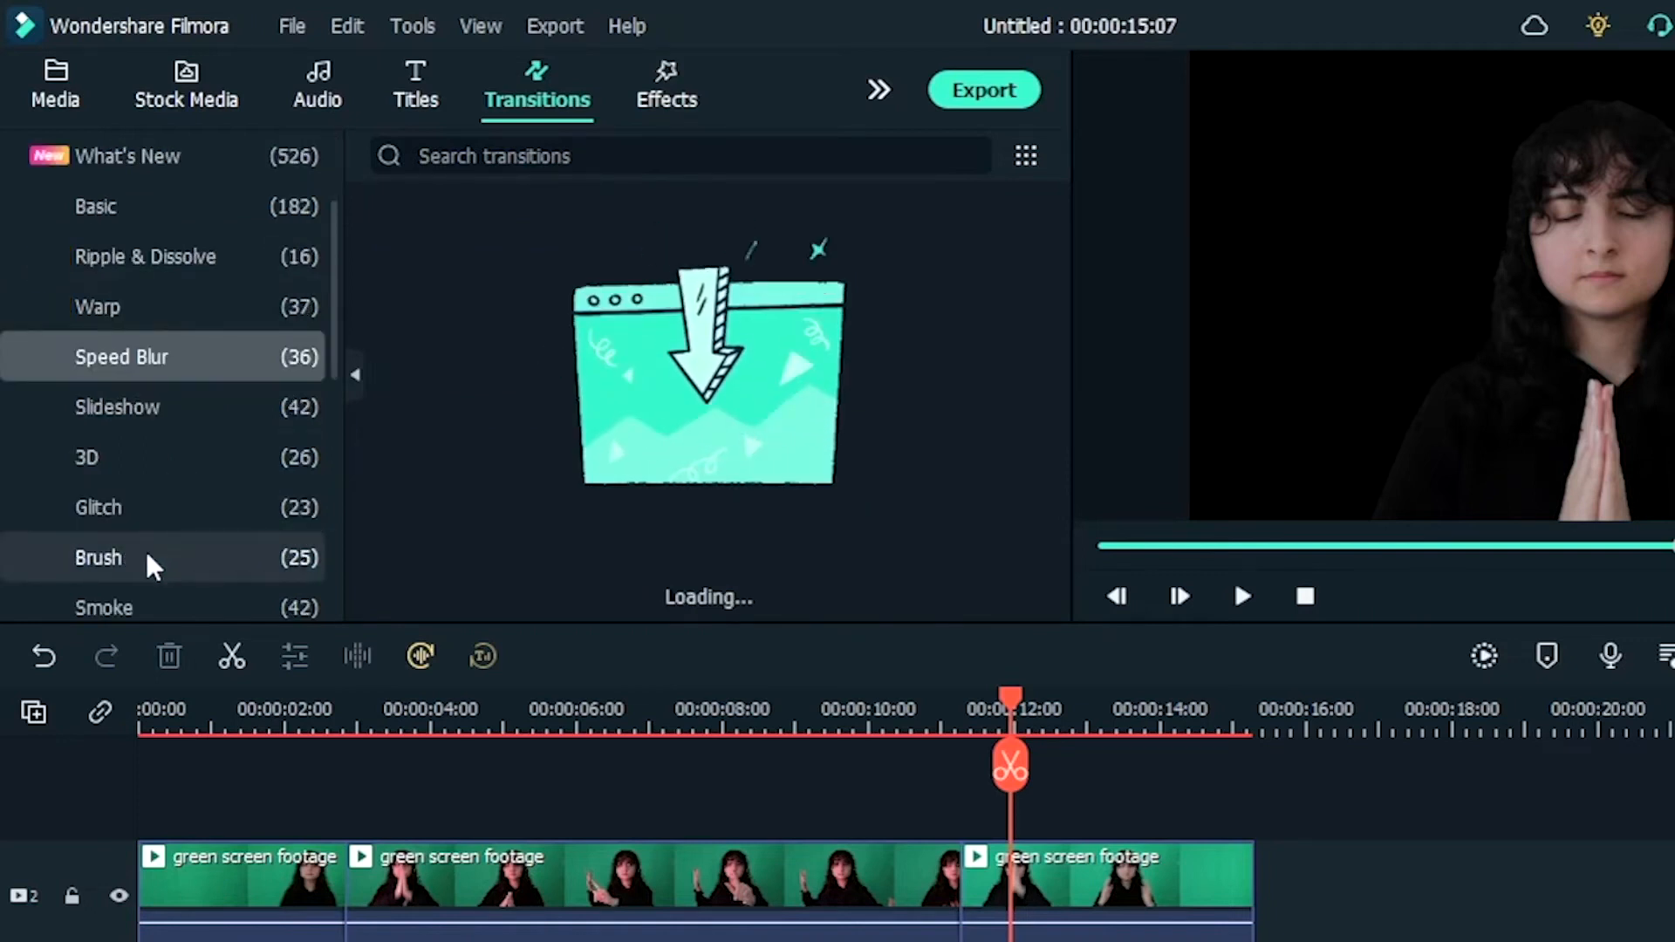
{"action": "scroll", "coordinate": [147, 551], "scroll_direction": "down", "scroll_amount": 5}
{"action": "scroll", "coordinate": [149, 559], "scroll_direction": "up", "scroll_amount": 8}
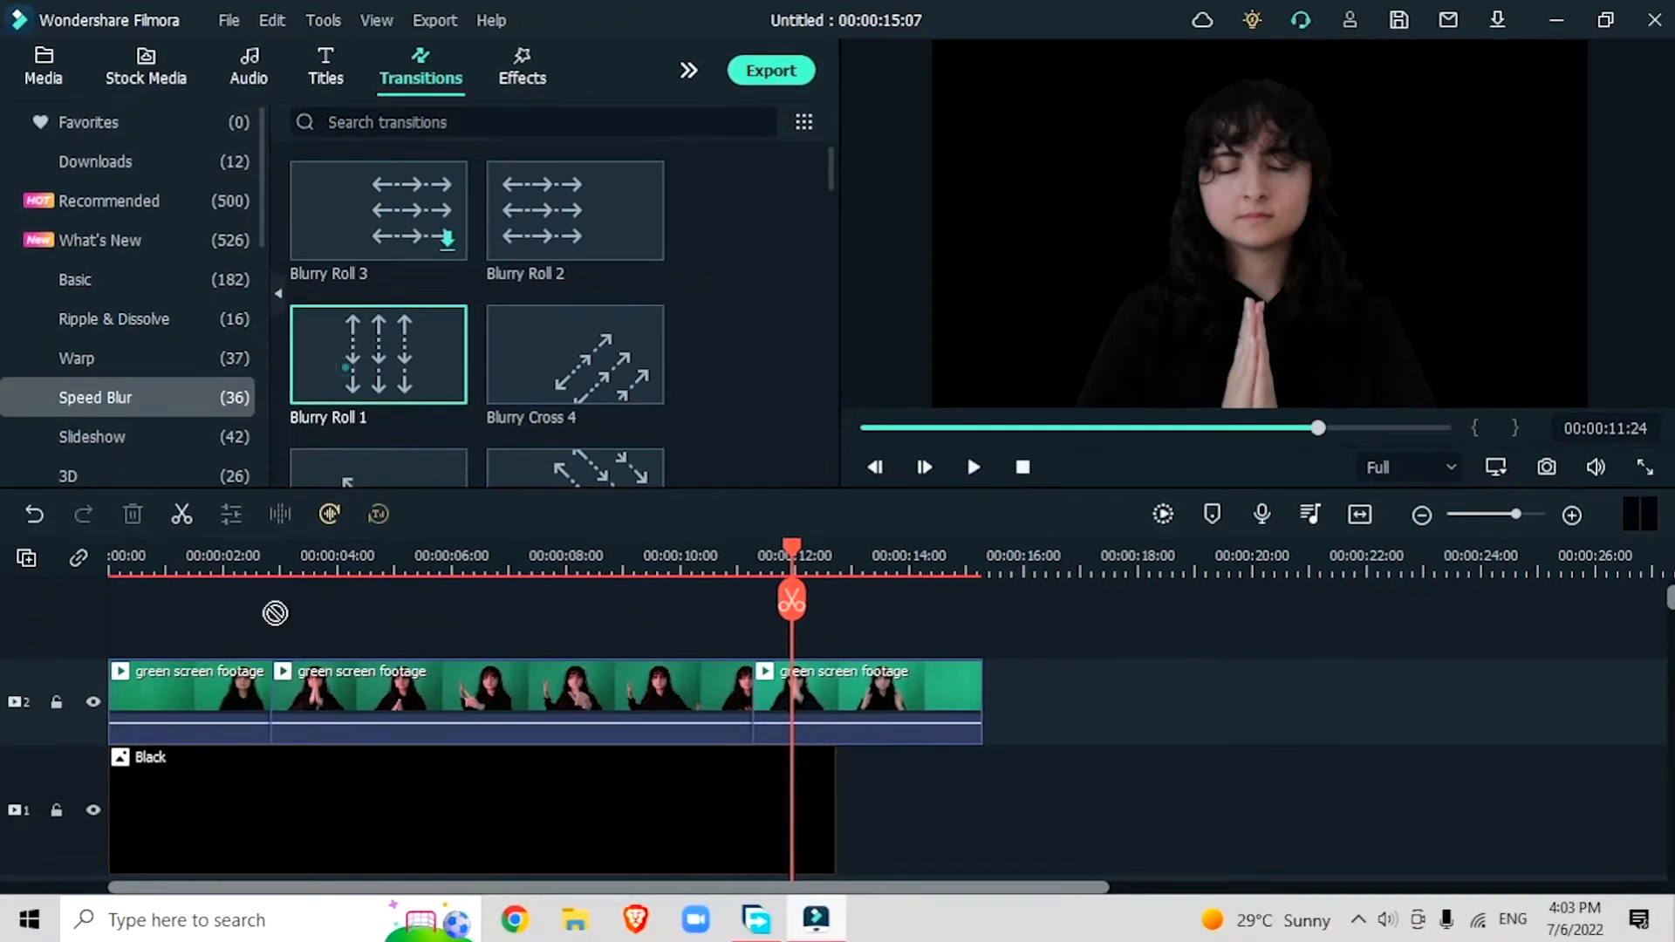
{"action": "left_click_drag", "start_coordinate": [382, 476], "coordinate": [373, 798]}
{"action": "left_click_drag", "start_coordinate": [289, 698], "coordinate": [771, 709]}
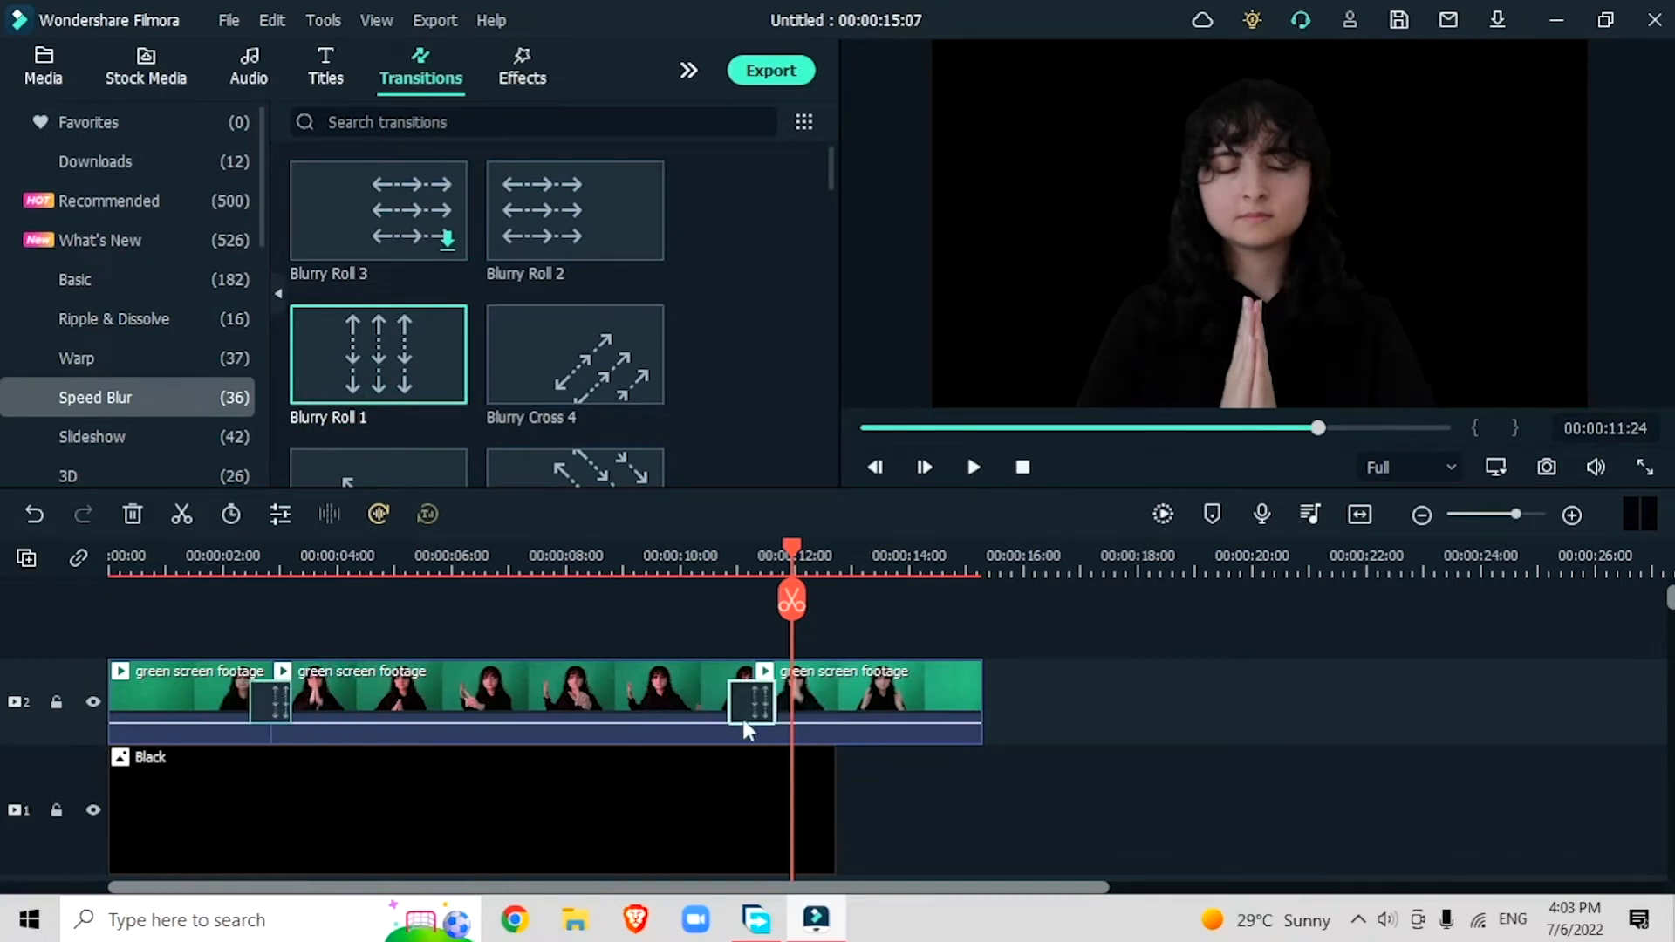
Step: Apply the AI Portrait effect Blinking Eyes to the middle green screen clip and preview it around 4 seconds
{"action": "left_click_drag", "start_coordinate": [147, 561], "coordinate": [317, 621]}
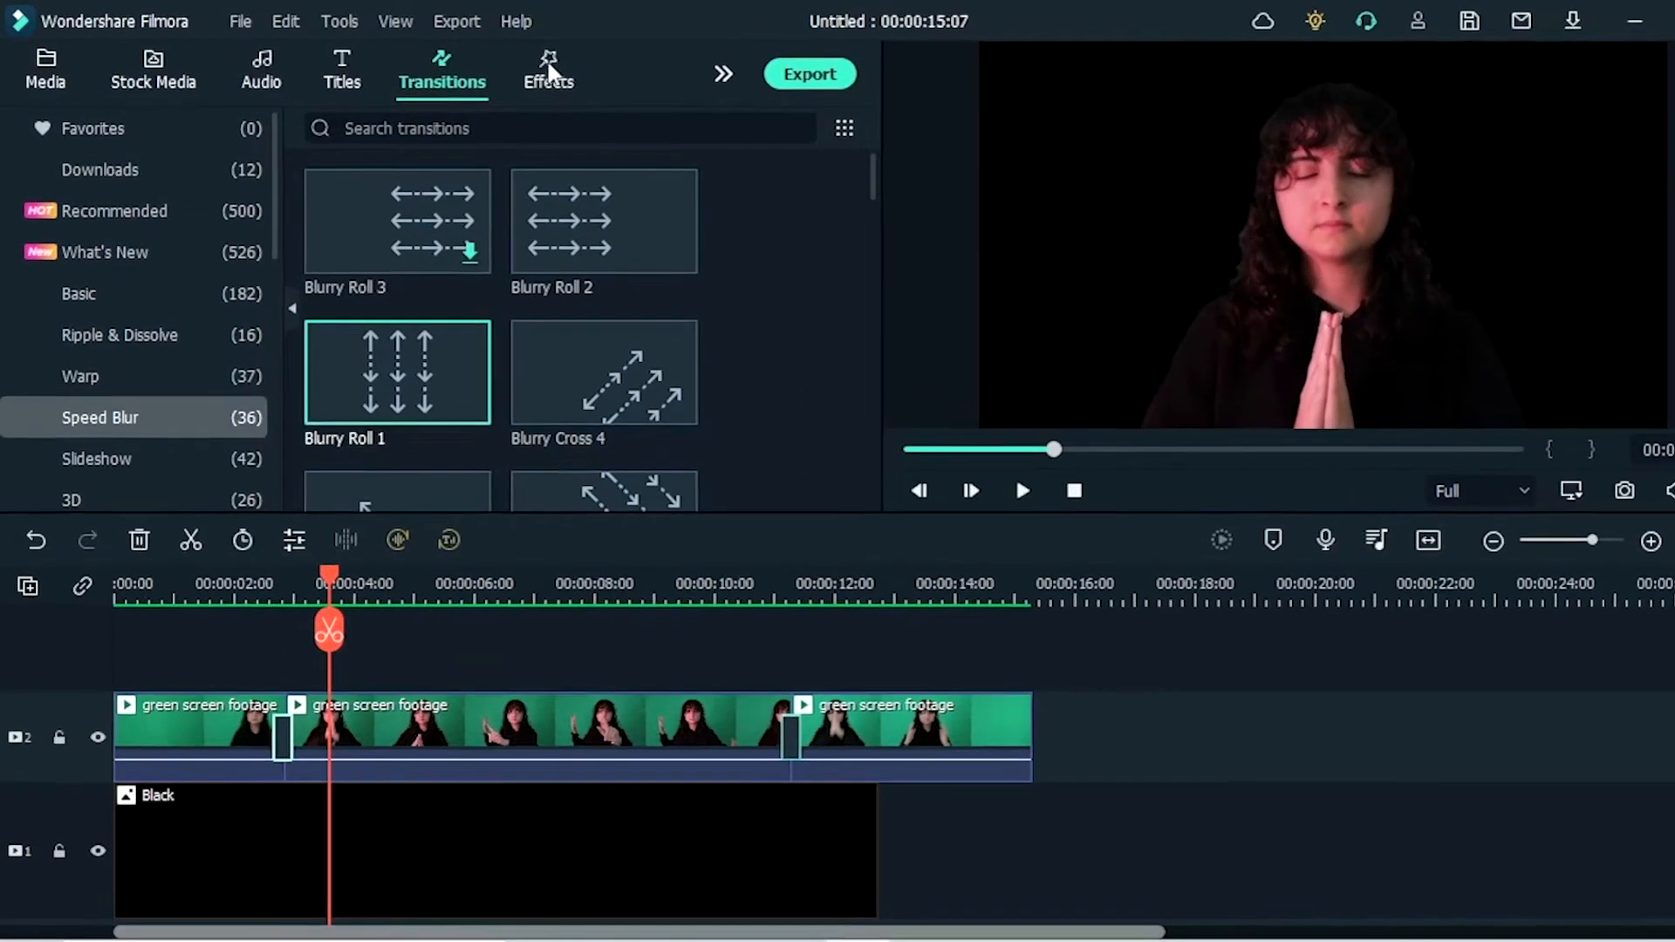
{"action": "left_click", "coordinate": [522, 61]}
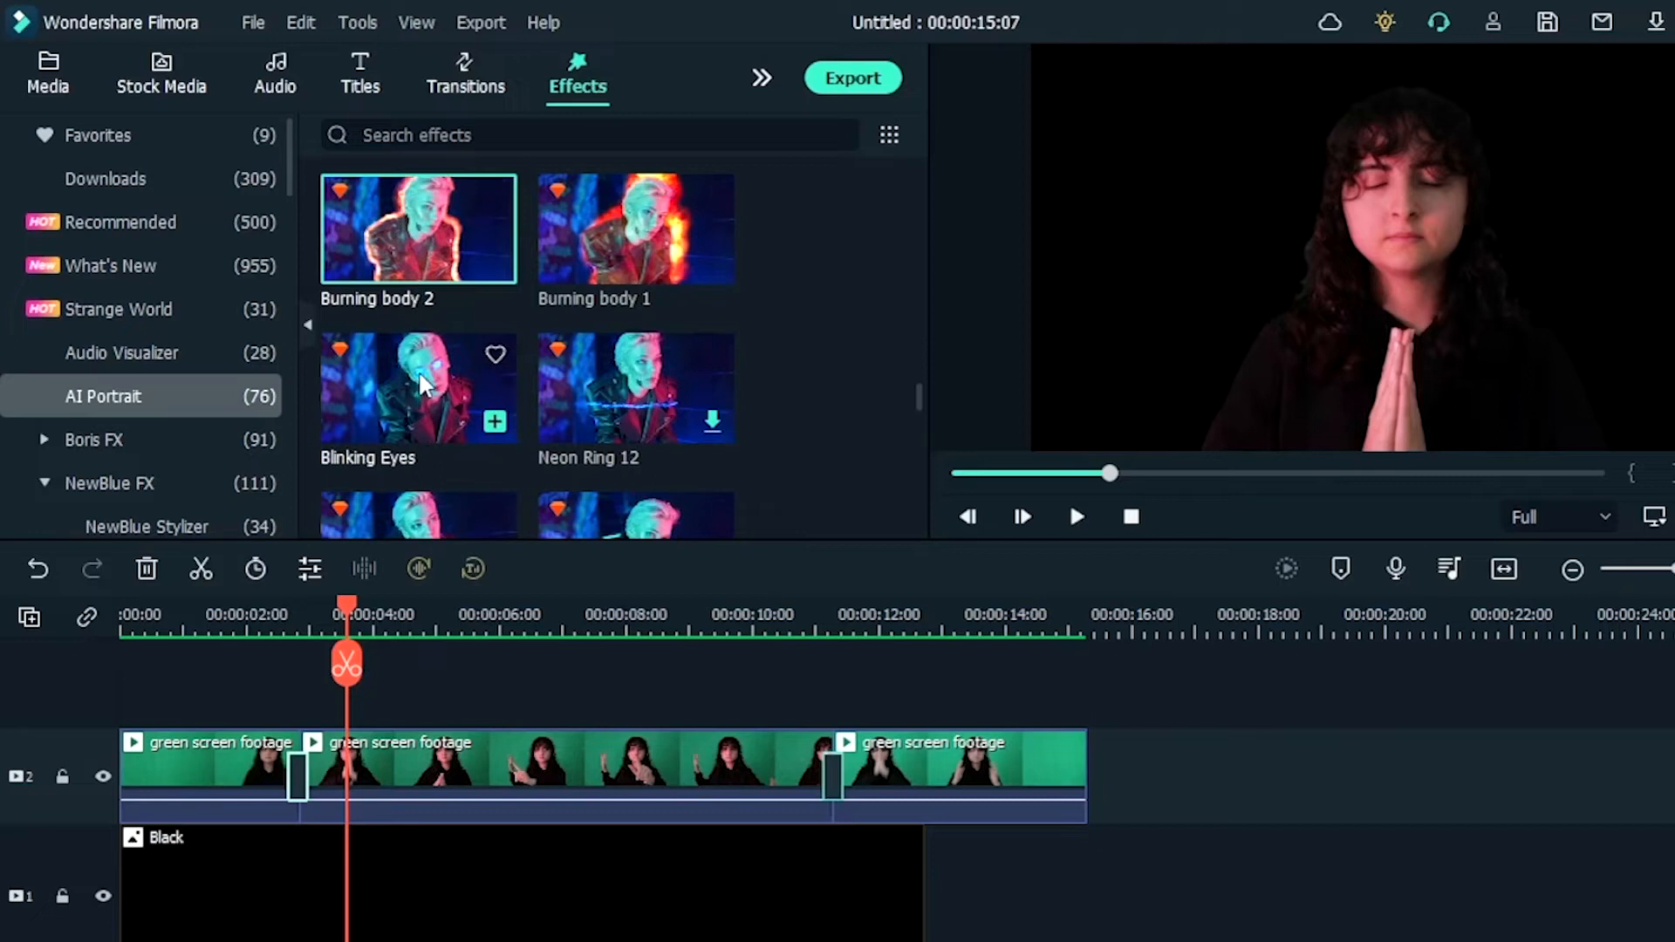
{"action": "left_click_drag", "start_coordinate": [417, 370], "coordinate": [572, 768]}
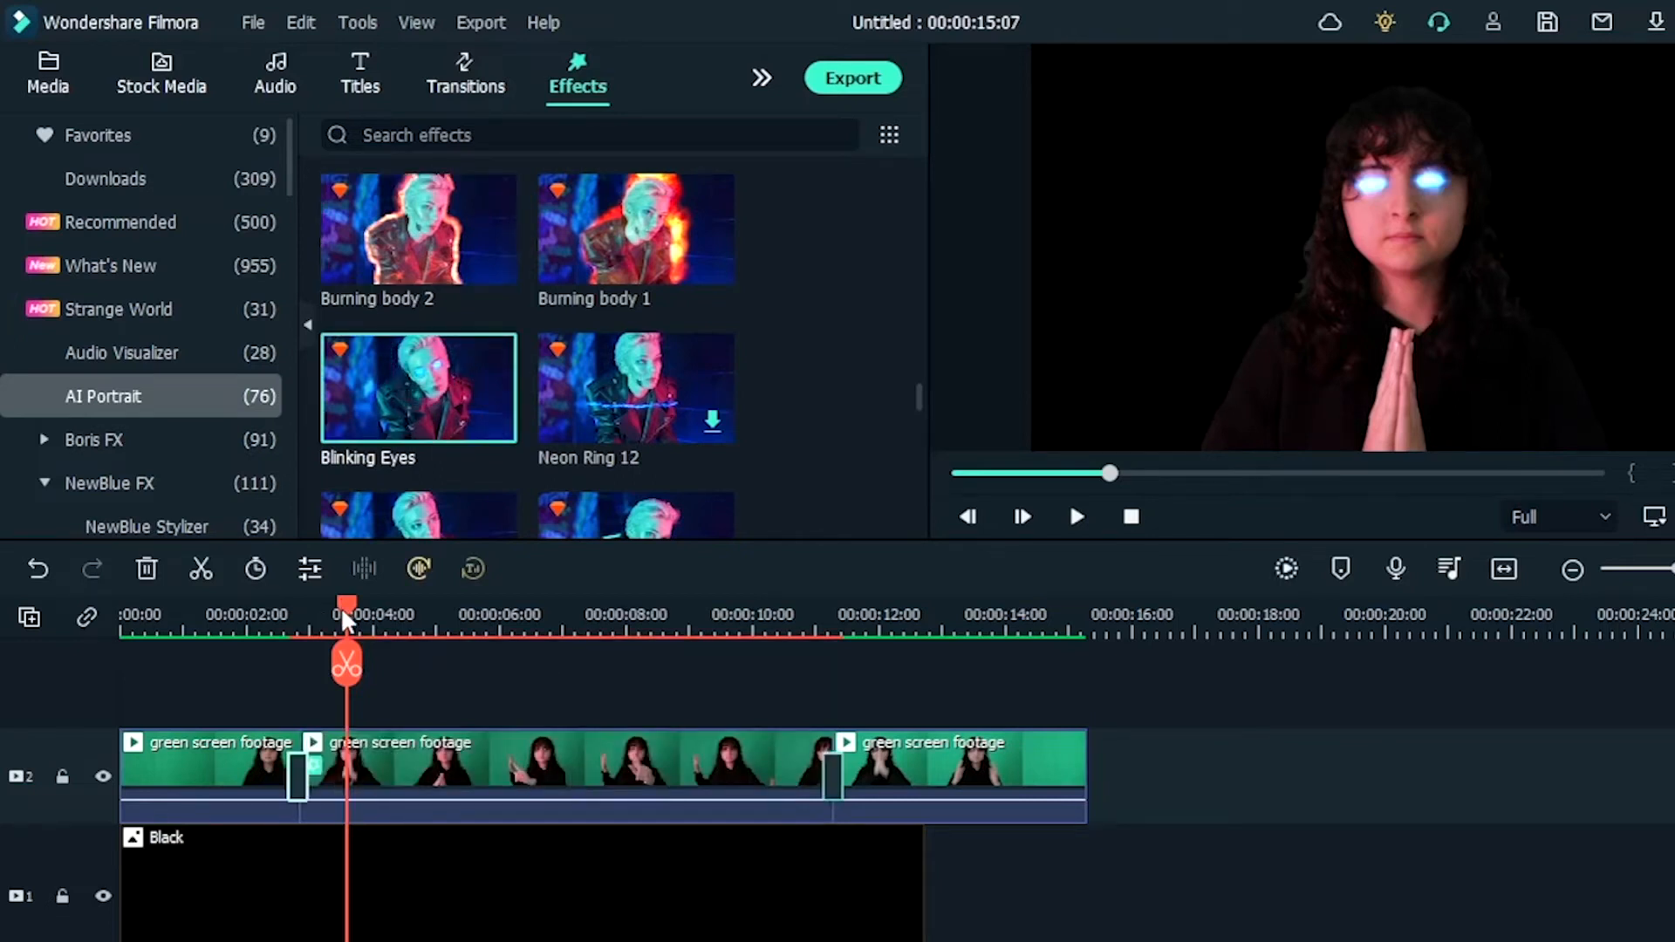
{"action": "left_click_drag", "start_coordinate": [342, 608], "coordinate": [379, 614]}
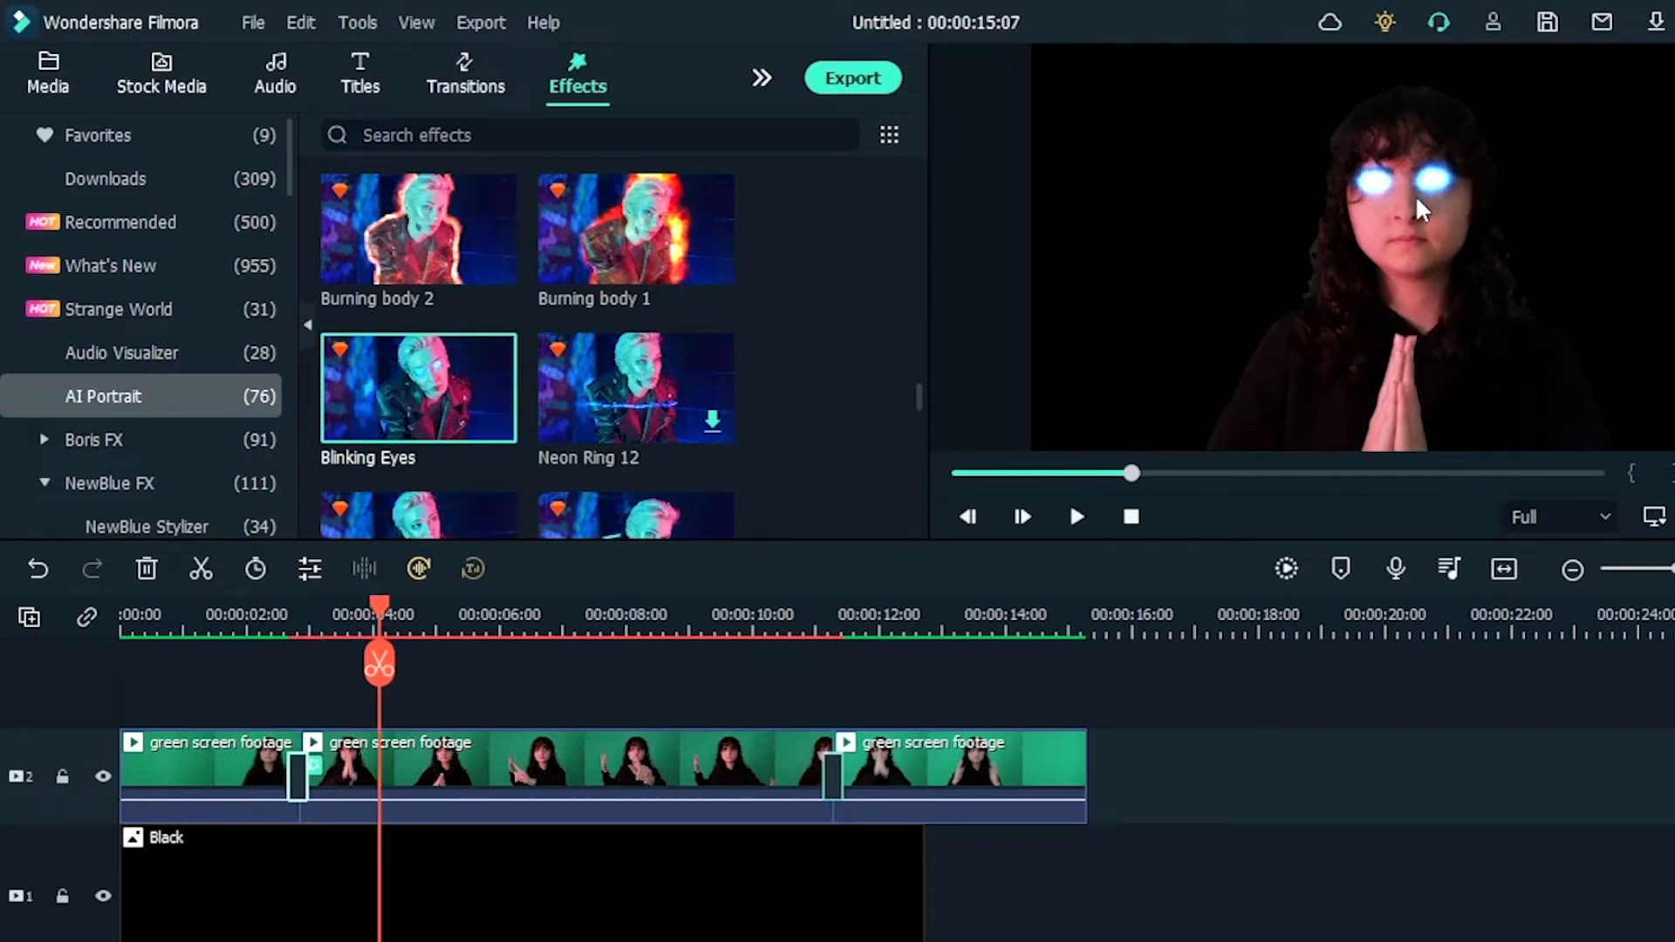
Step: Set the middle clip's Blinking Eyes effect to Random Color 0 and its color to orange #ff5500
{"action": "double_click", "coordinate": [580, 750]}
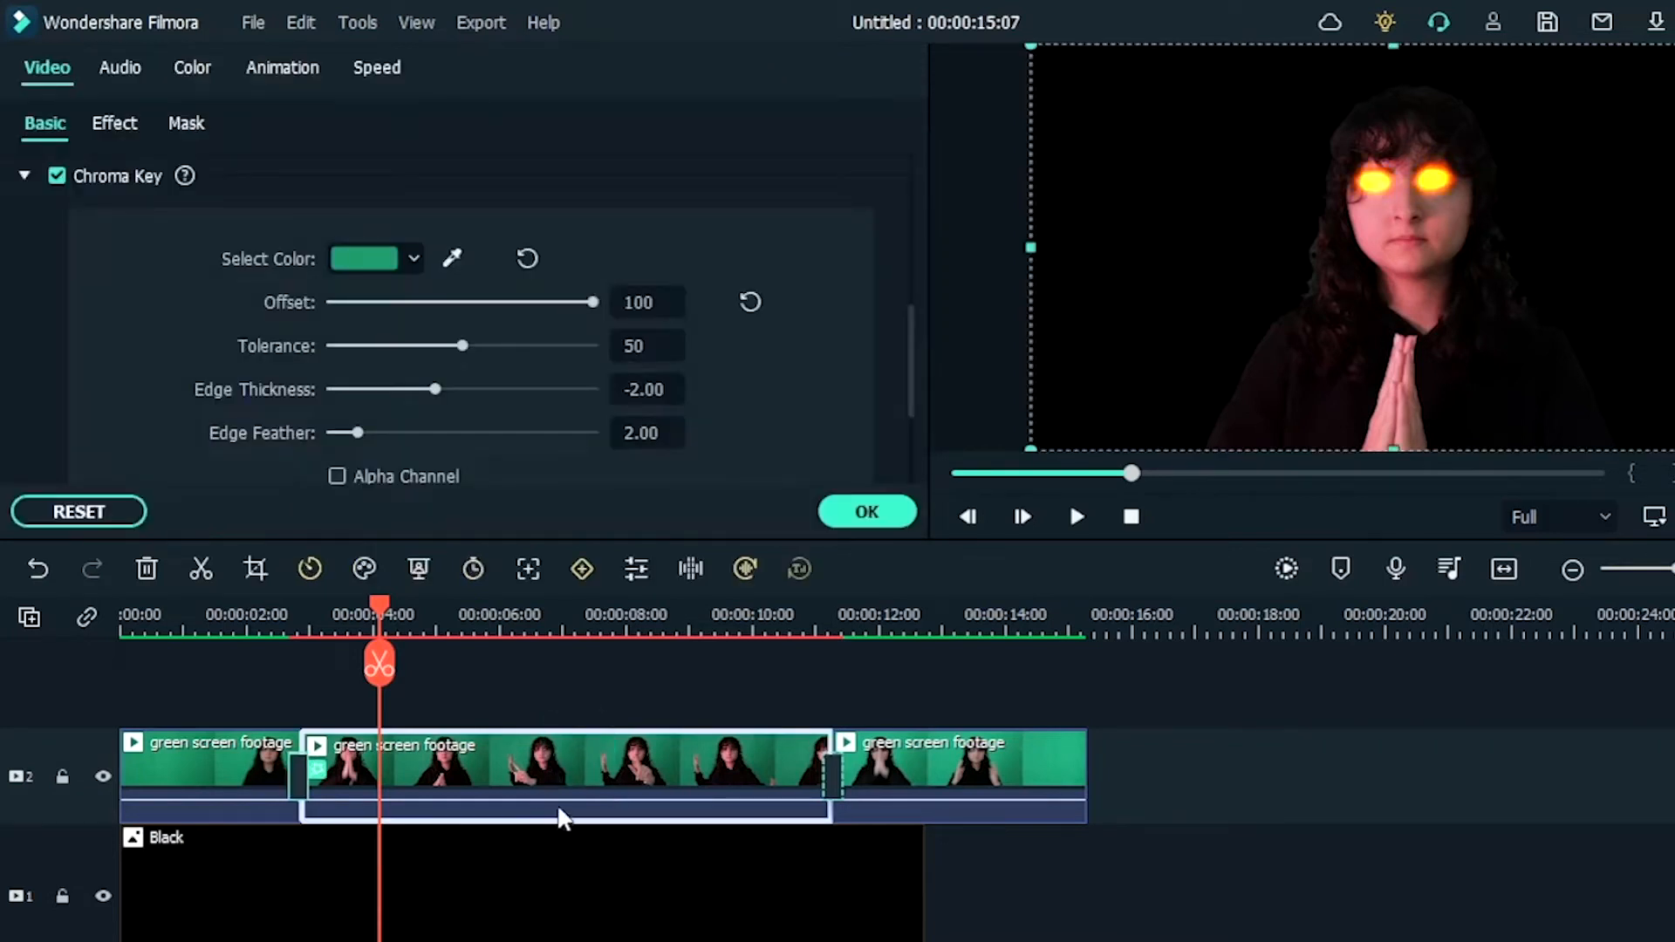
{"action": "left_click", "coordinate": [113, 129]}
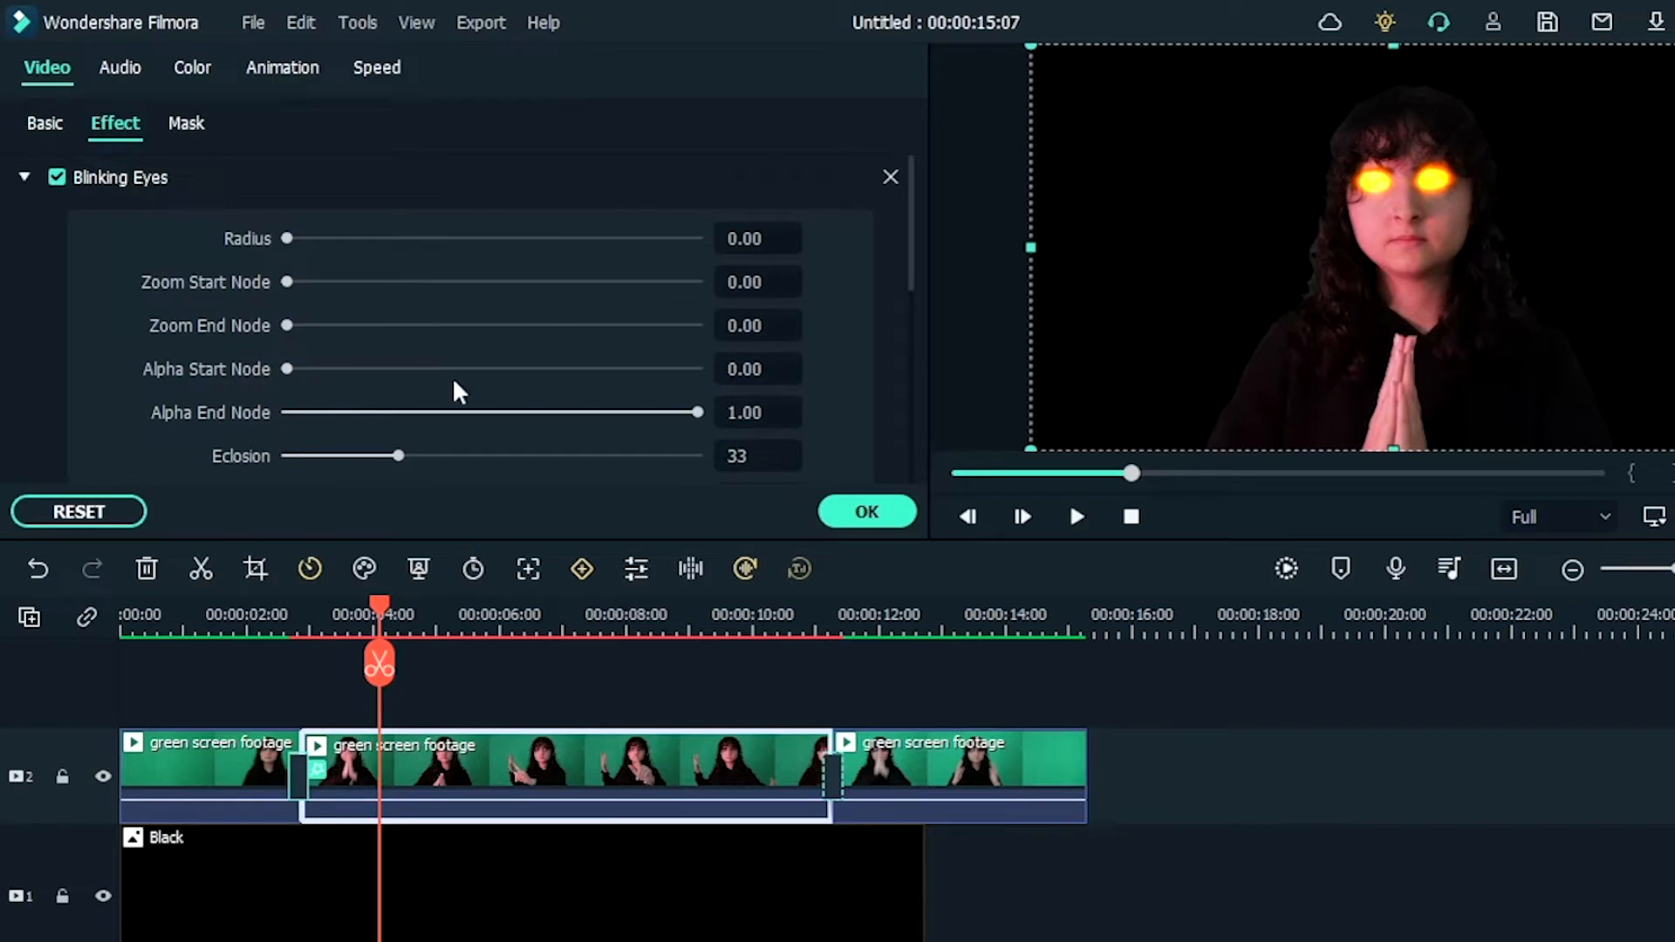
{"action": "scroll", "coordinate": [418, 411], "scroll_direction": "down", "scroll_amount": 5}
{"action": "left_click_drag", "start_coordinate": [695, 300], "coordinate": [247, 330]}
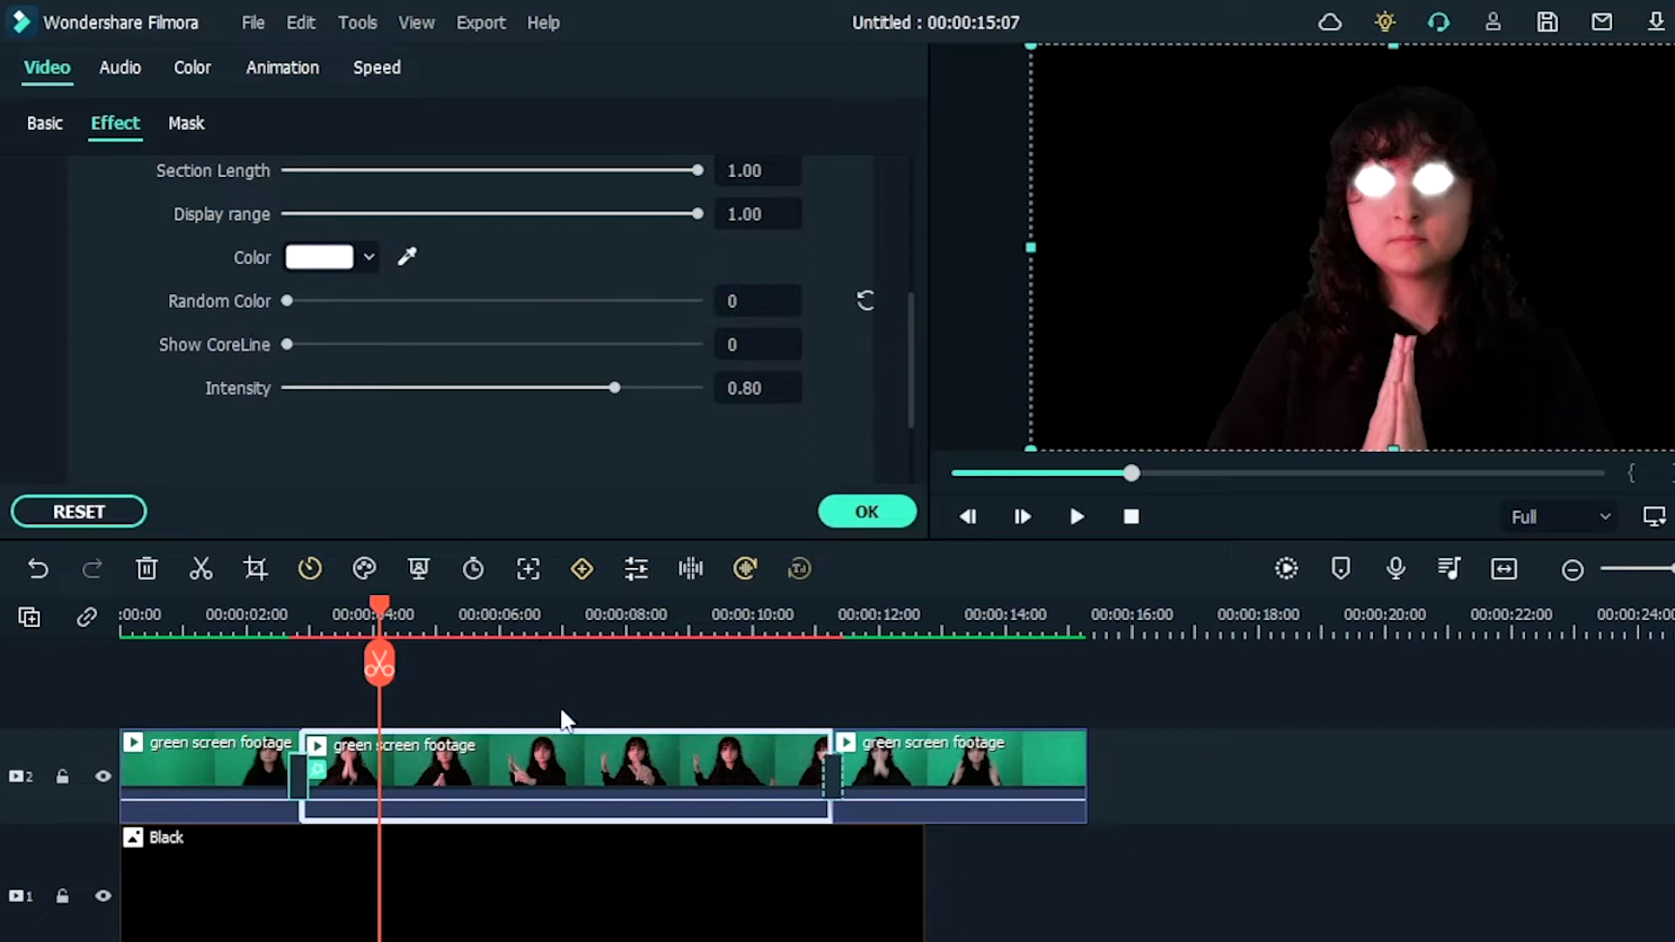
{"action": "left_click", "coordinate": [338, 261]}
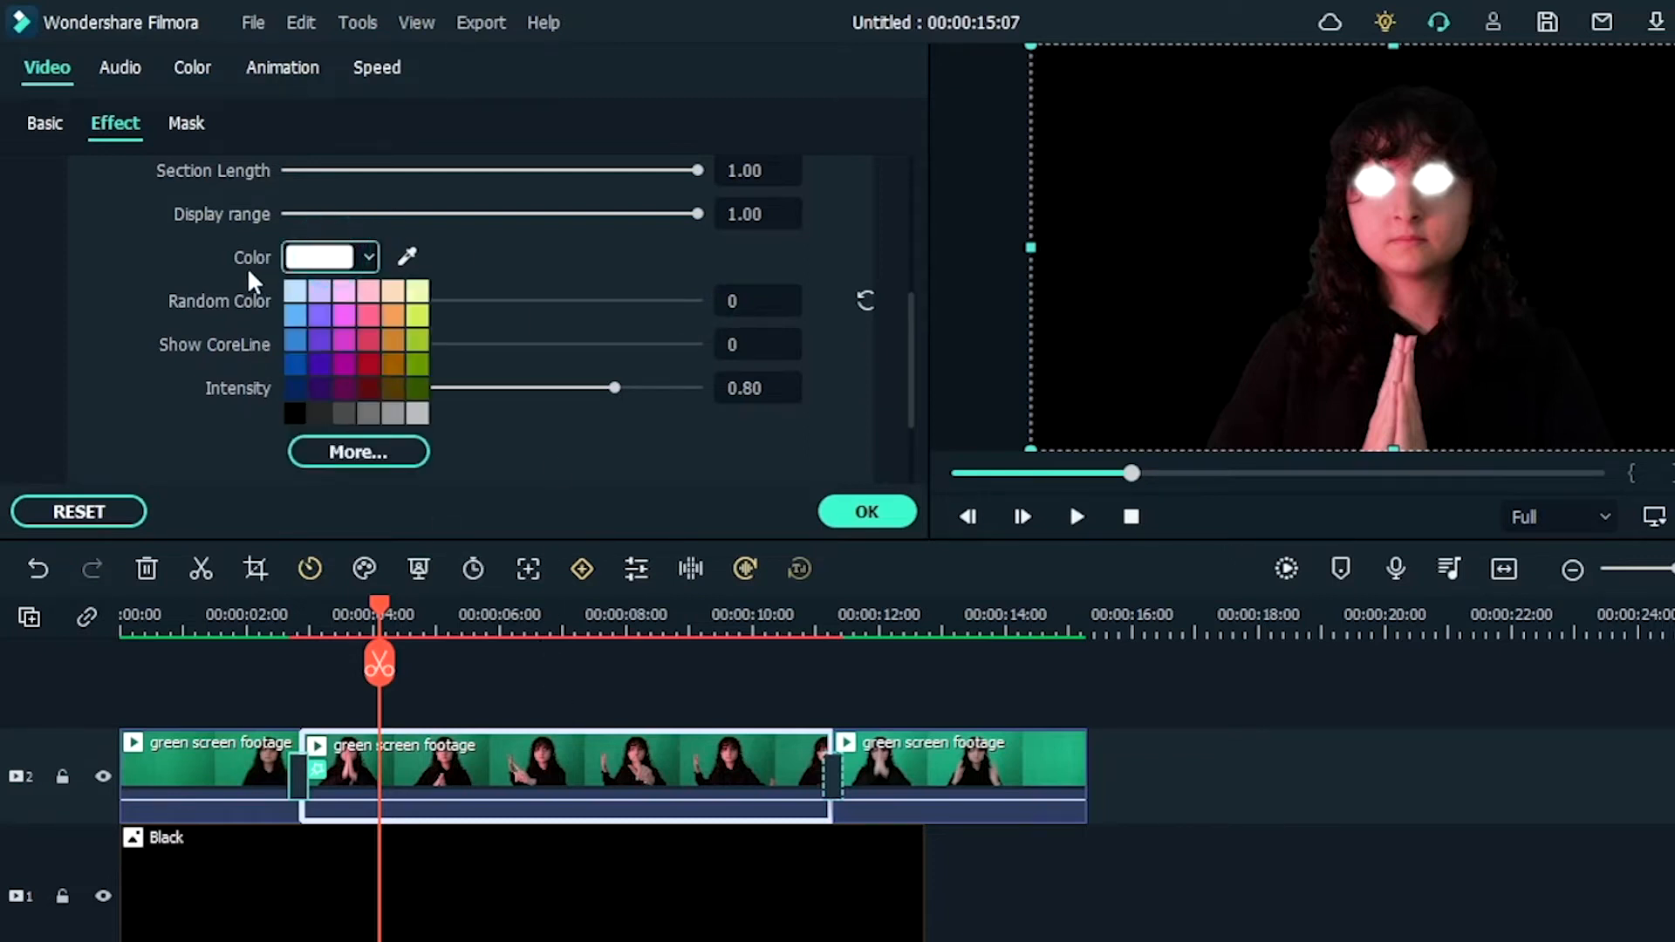
{"action": "left_click", "coordinate": [359, 450]}
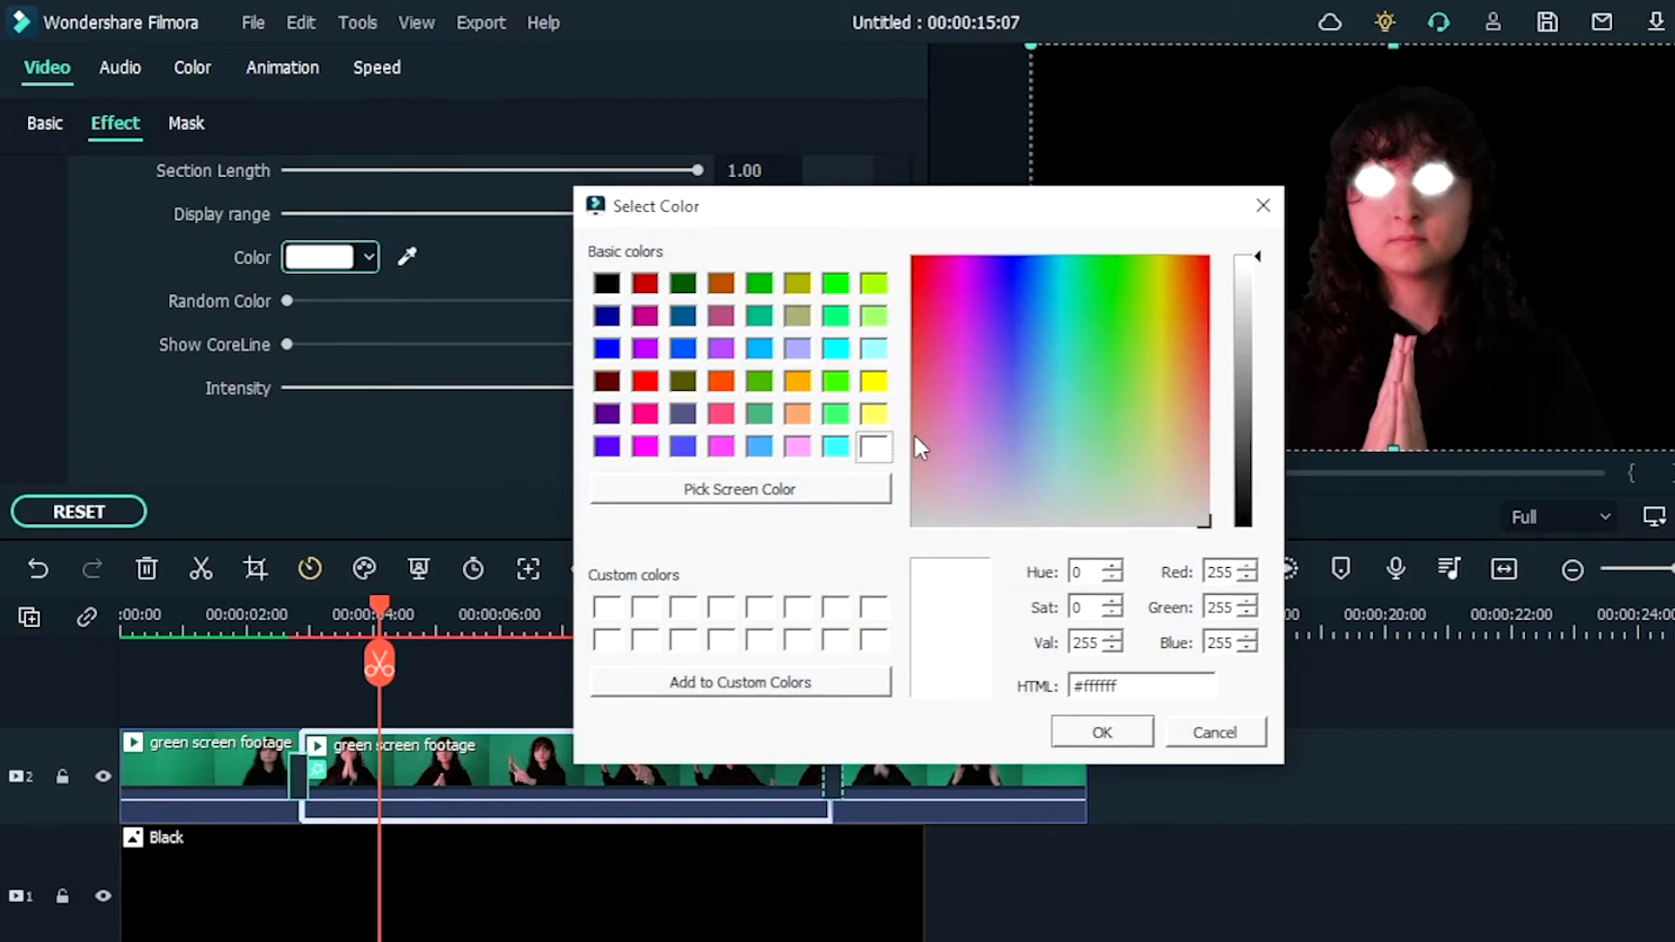
{"action": "left_click", "coordinate": [724, 382]}
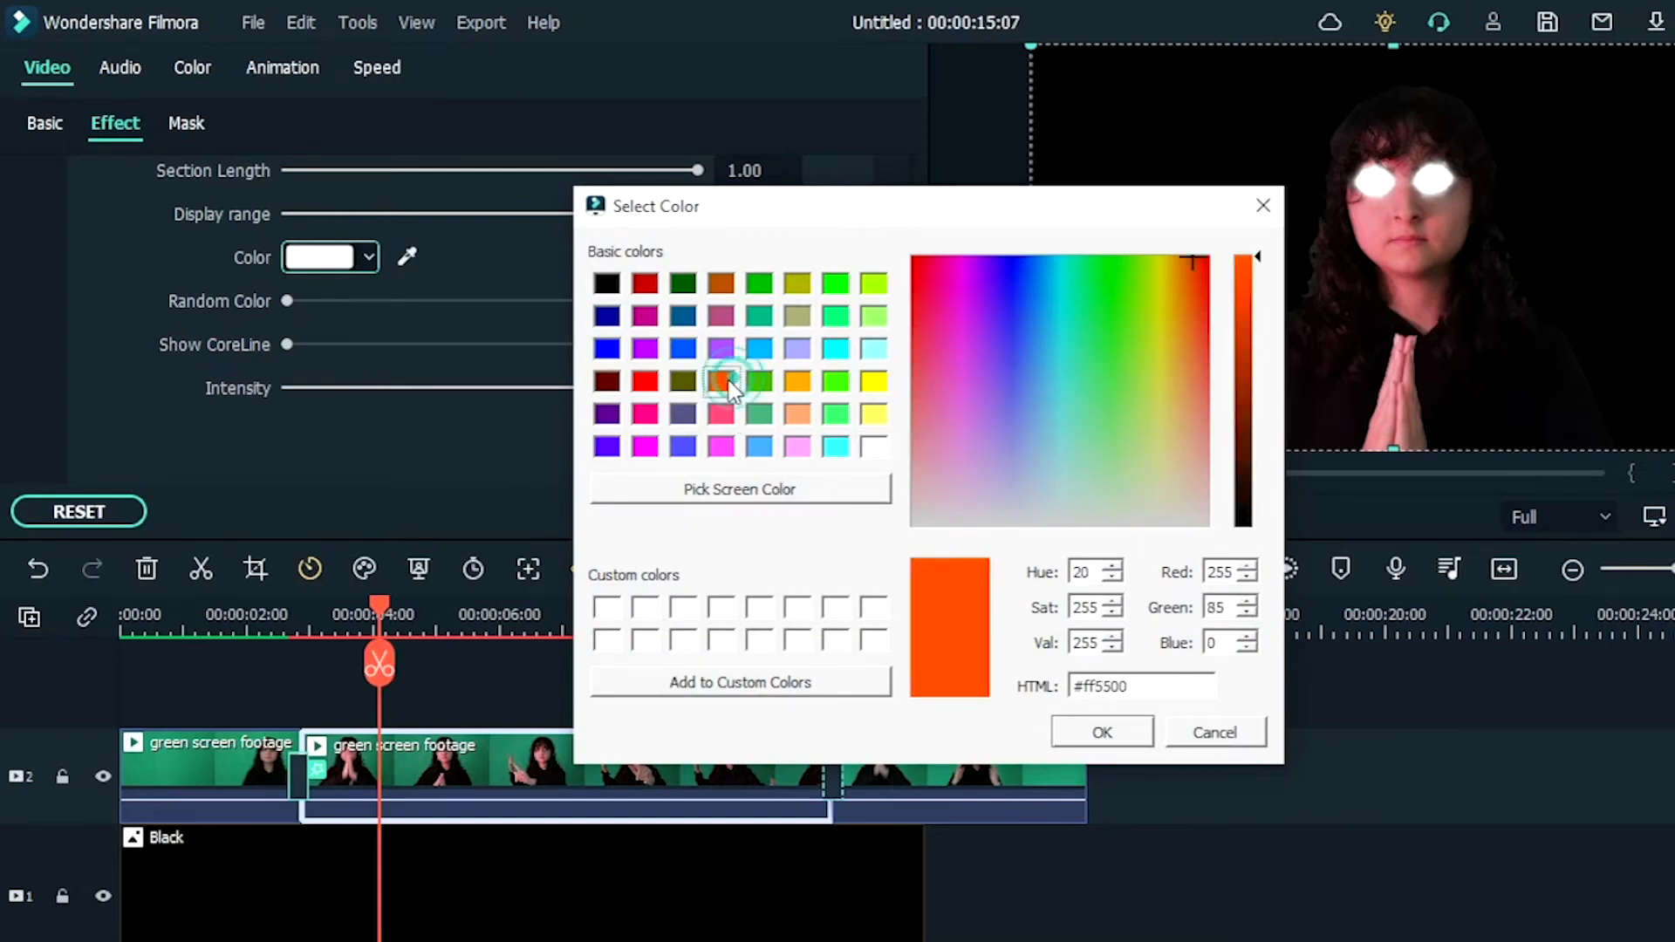
{"action": "left_click", "coordinate": [1086, 736]}
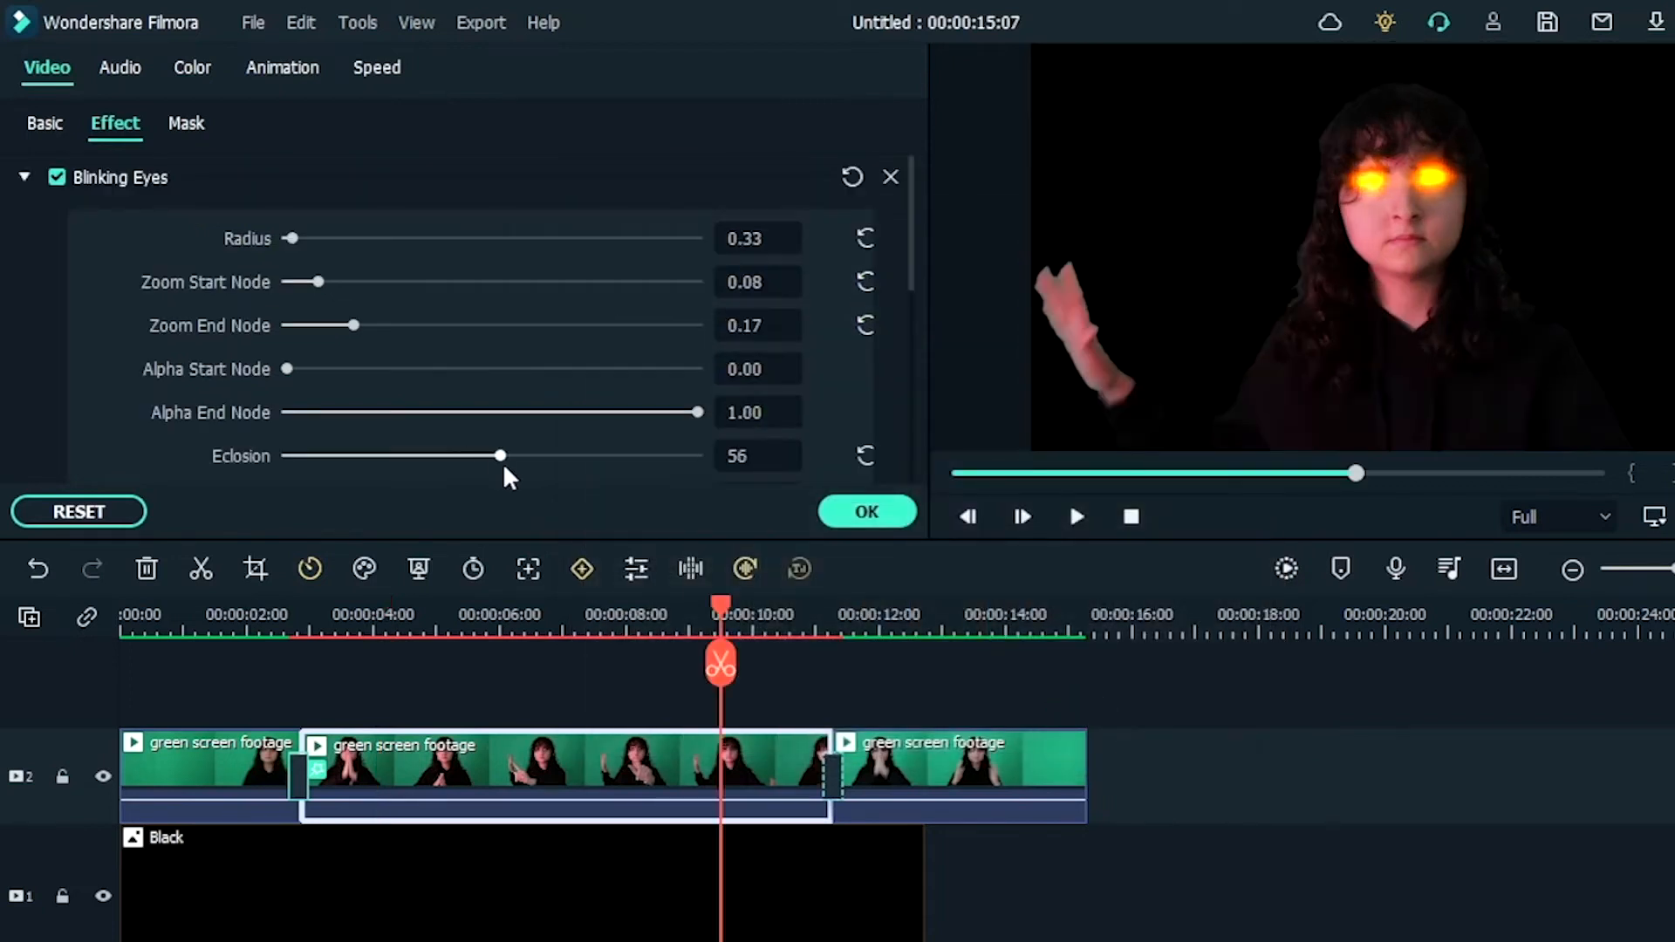
Step: Set the eye glow's Radius to 0.33, Zoom Start Node 0.08, Zoom End Node 0.17, Eclosion 58 and Intensity 0.31, and apply
{"action": "left_click_drag", "start_coordinate": [502, 462], "coordinate": [512, 464]}
{"action": "scroll", "coordinate": [771, 330], "scroll_direction": "down", "scroll_amount": 5}
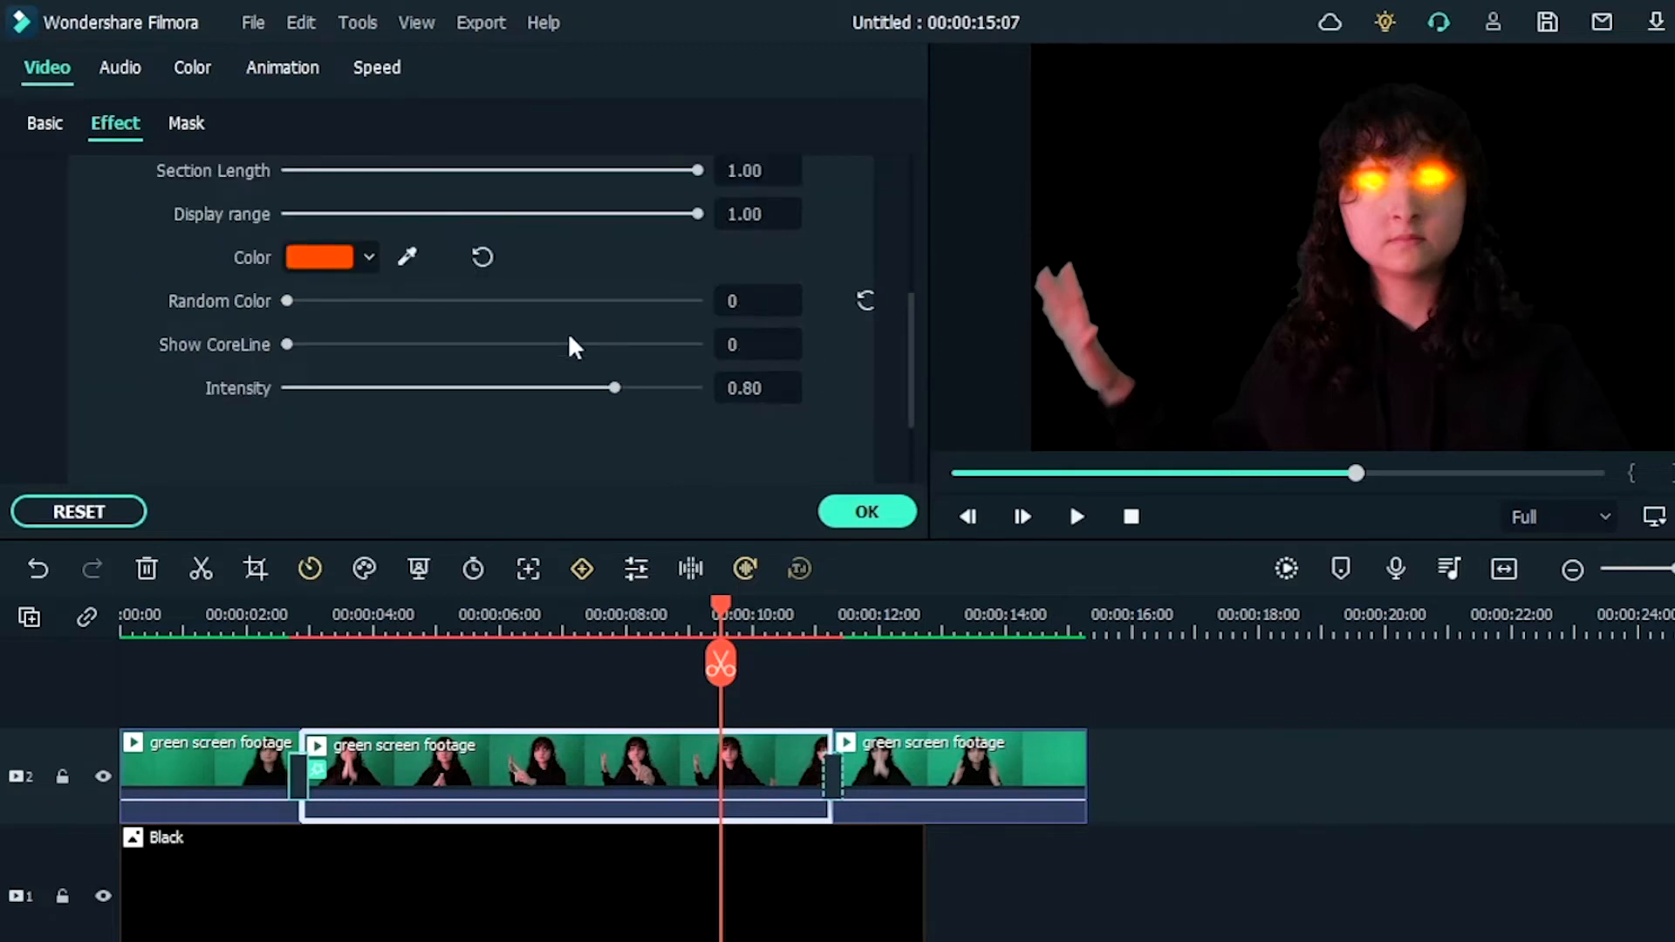
{"action": "left_click", "coordinate": [414, 387]}
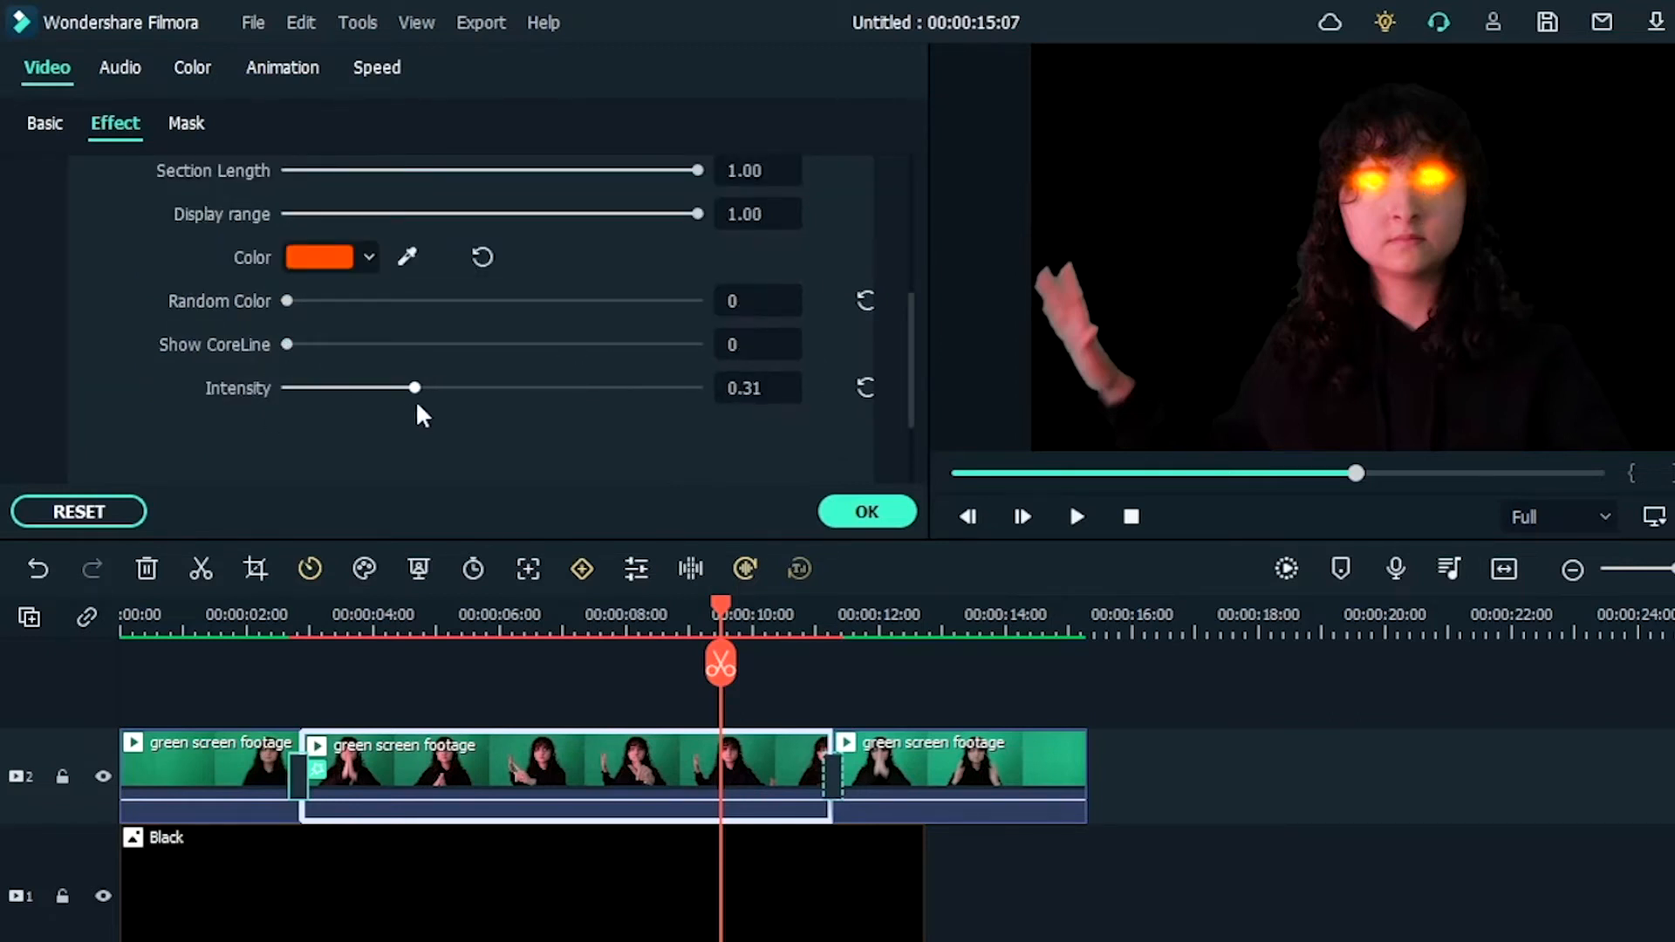
{"action": "left_click", "coordinate": [855, 515]}
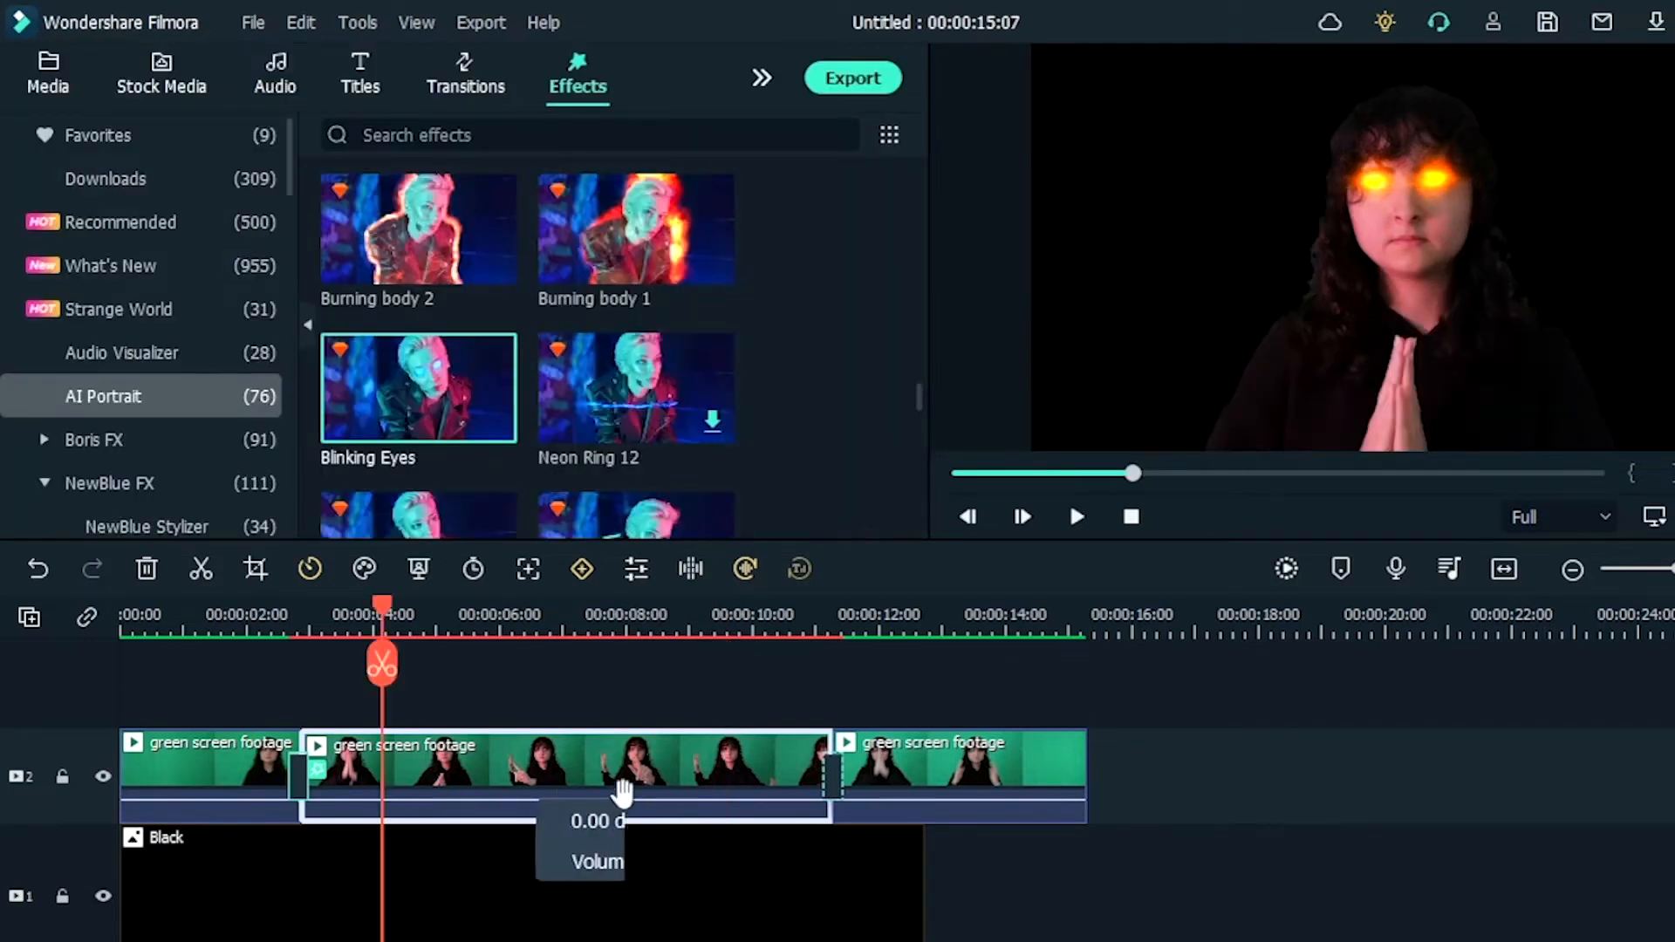
Step: Paste a copy of the middle green screen clip and place it on track 3 directly above the original
{"action": "left_click", "coordinate": [1181, 621]}
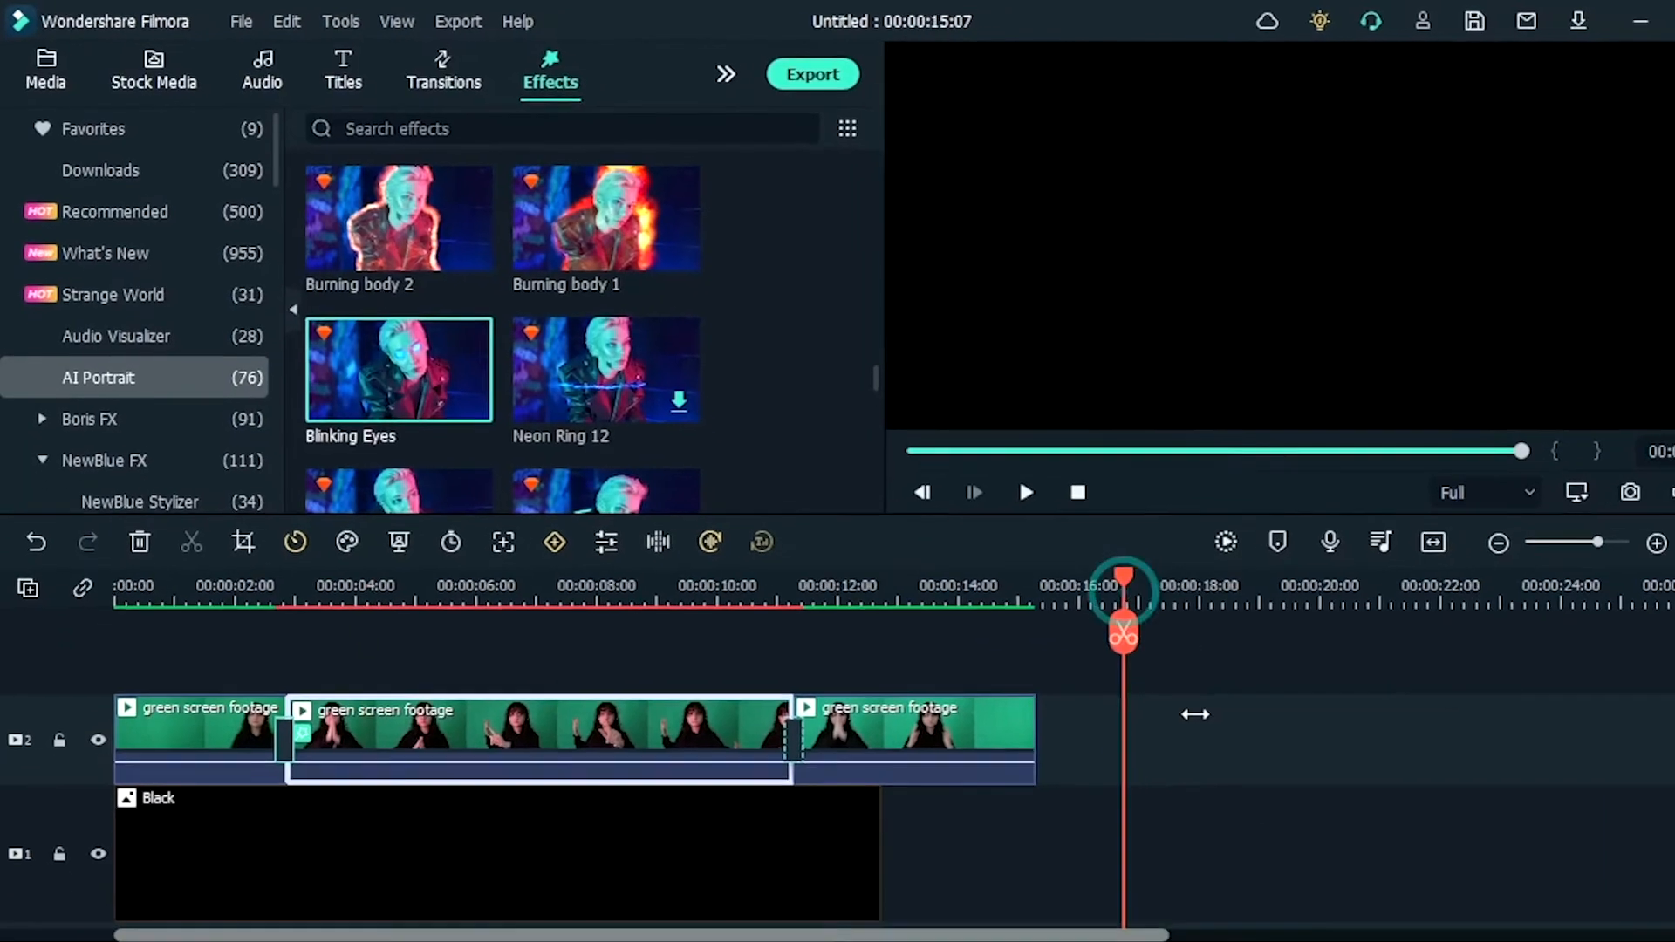
{"action": "key", "text": "ctrl+v"}
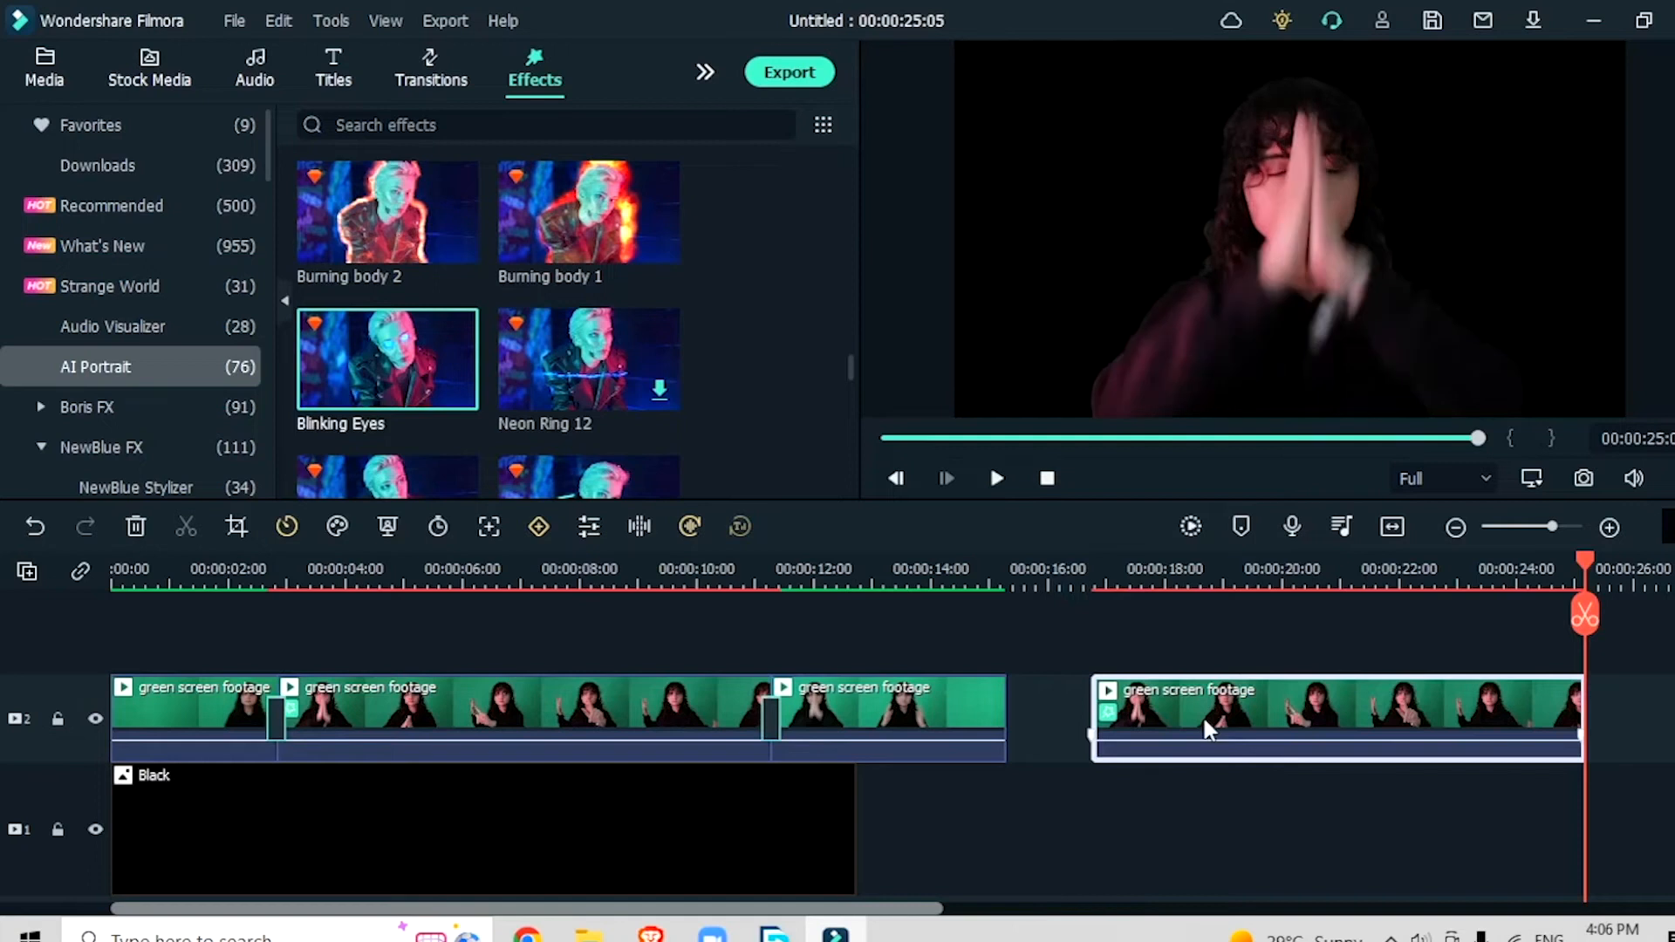
{"action": "left_click_drag", "start_coordinate": [1213, 707], "coordinate": [466, 636]}
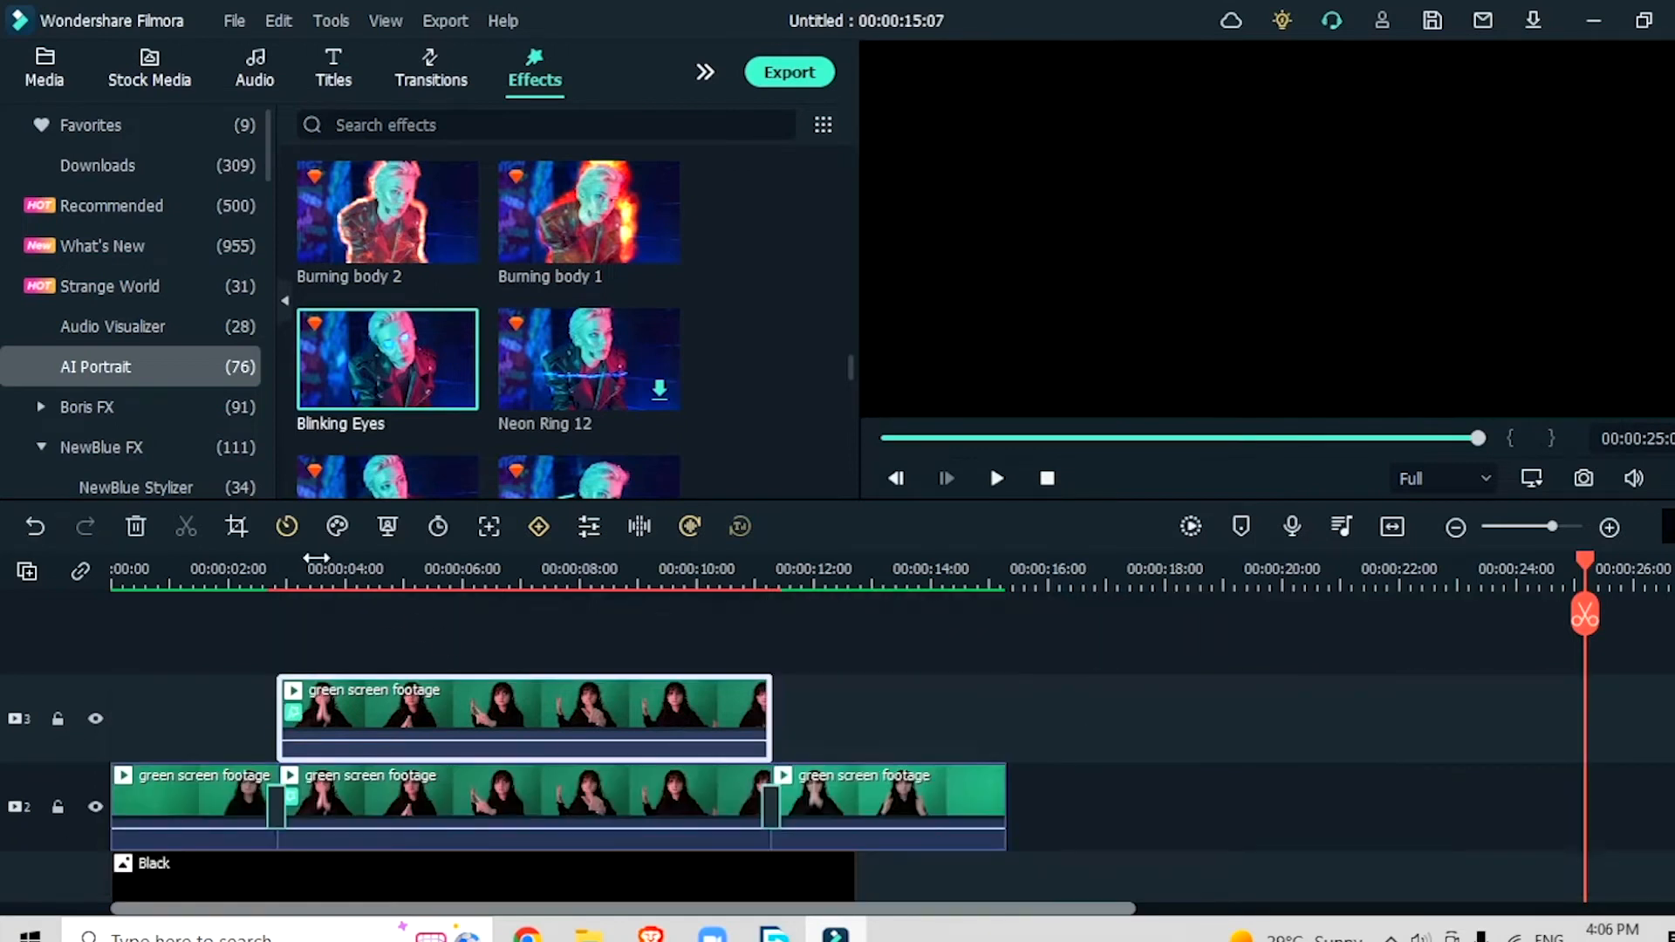
Step: Remove the Blinking Eyes effect from the middle clip on track 2 and apply the change
{"action": "left_click", "coordinate": [316, 562]}
{"action": "double_click", "coordinate": [433, 816]}
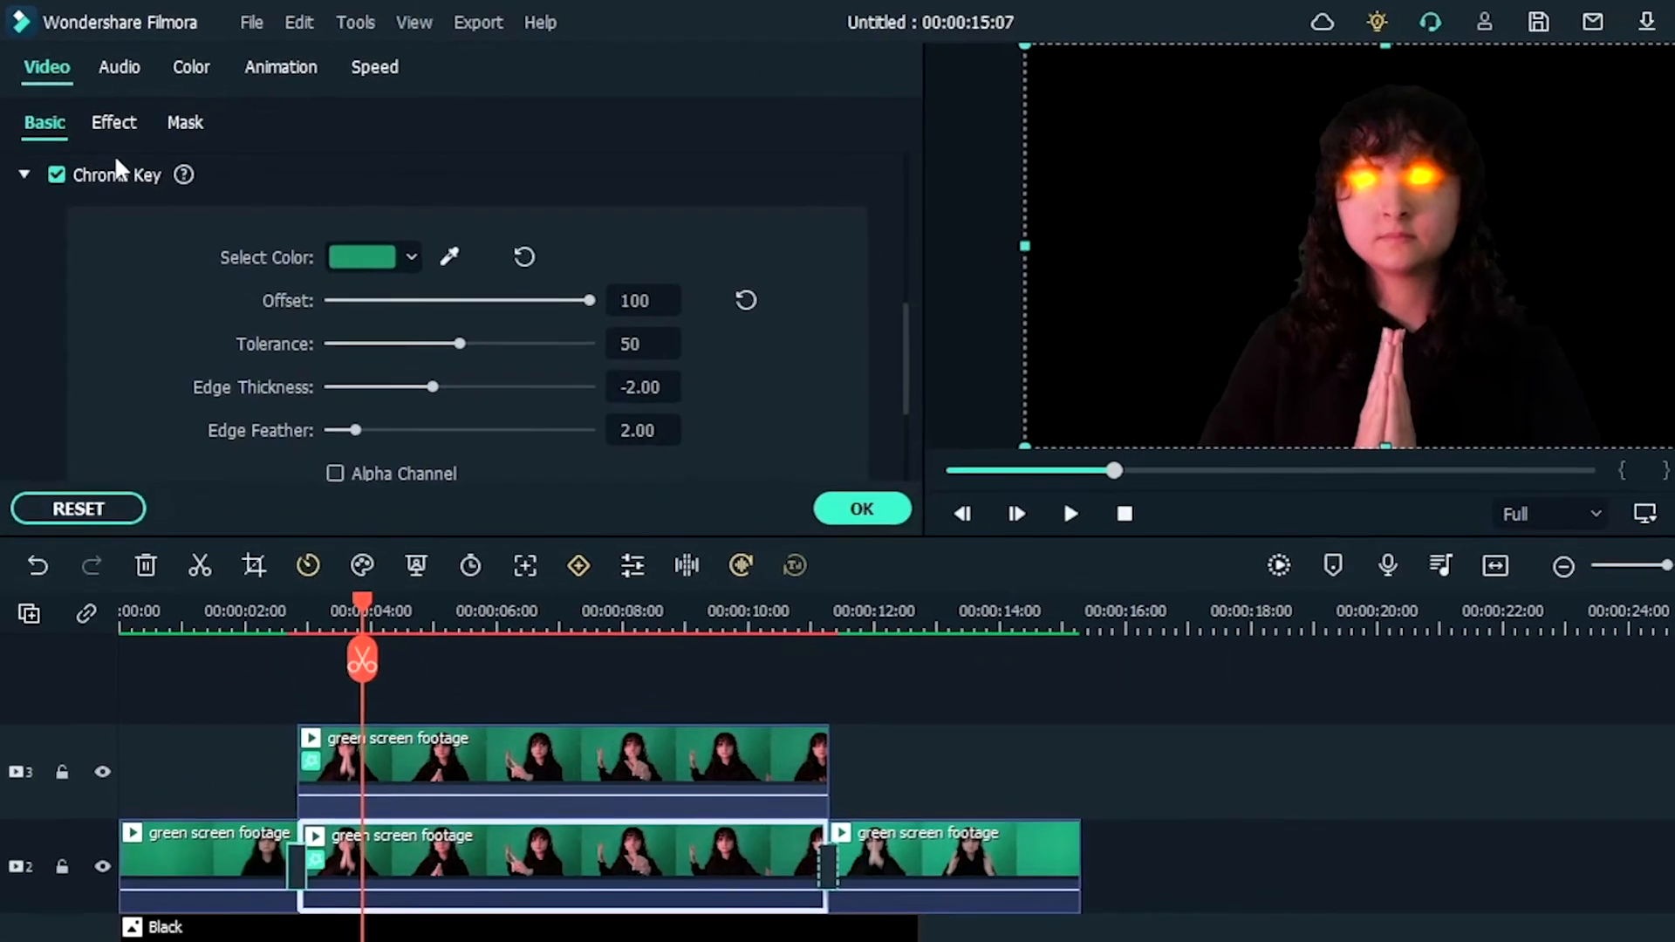
{"action": "left_click", "coordinate": [114, 122]}
{"action": "scroll", "coordinate": [586, 385], "scroll_direction": "up", "scroll_amount": 5}
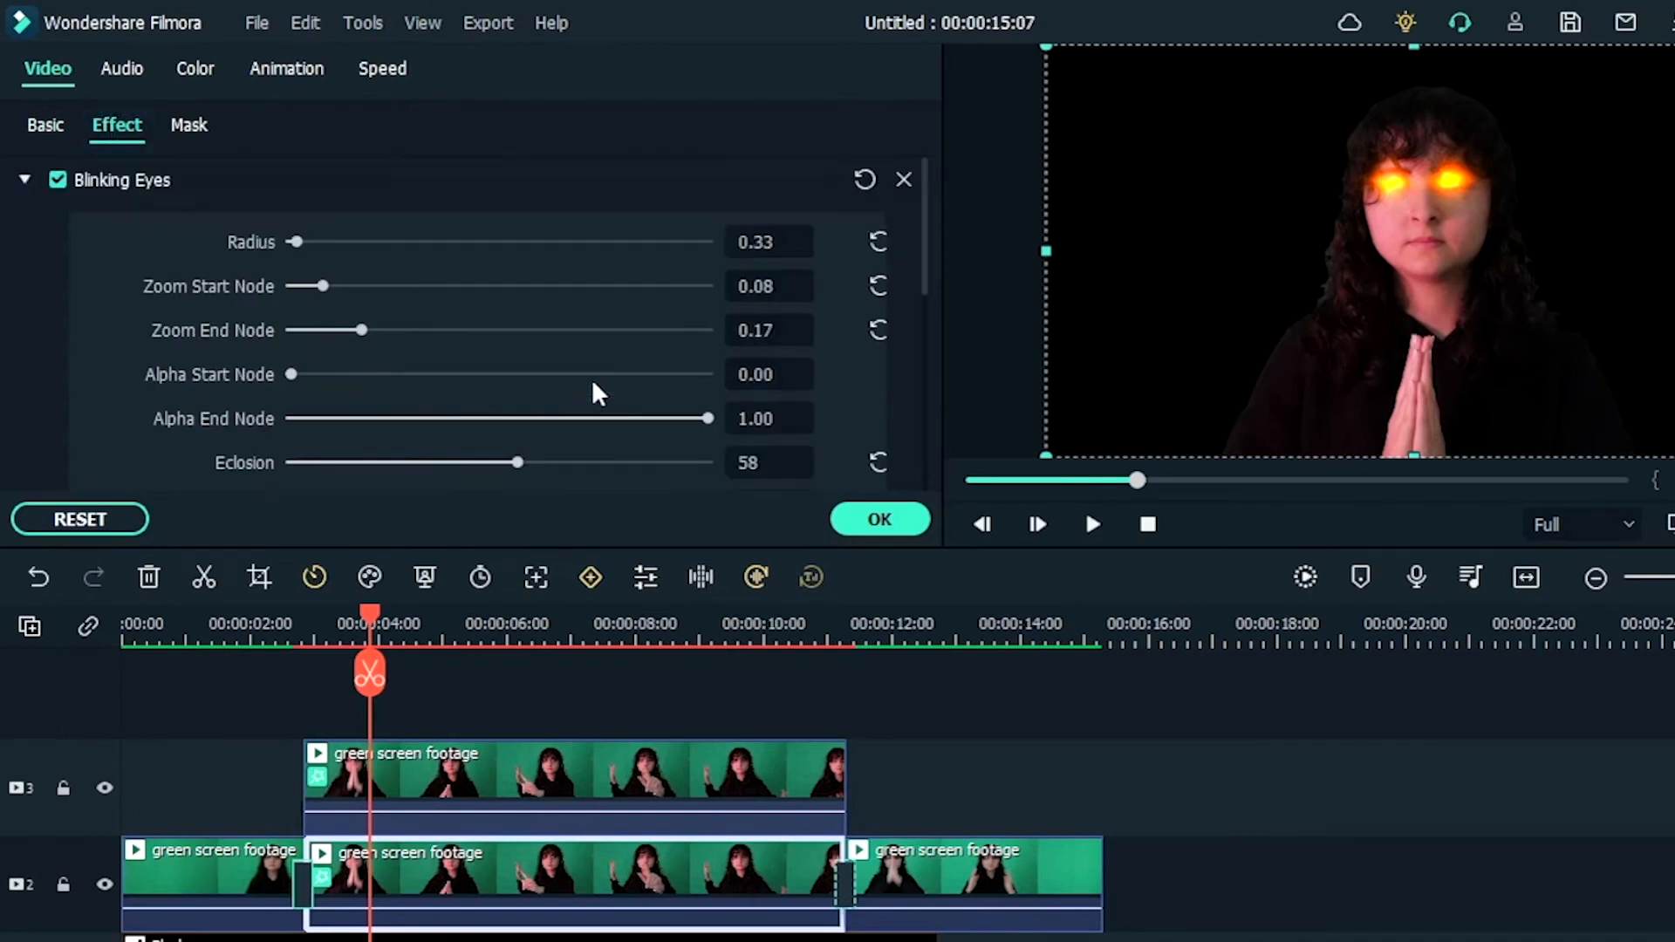
{"action": "left_click", "coordinate": [904, 179]}
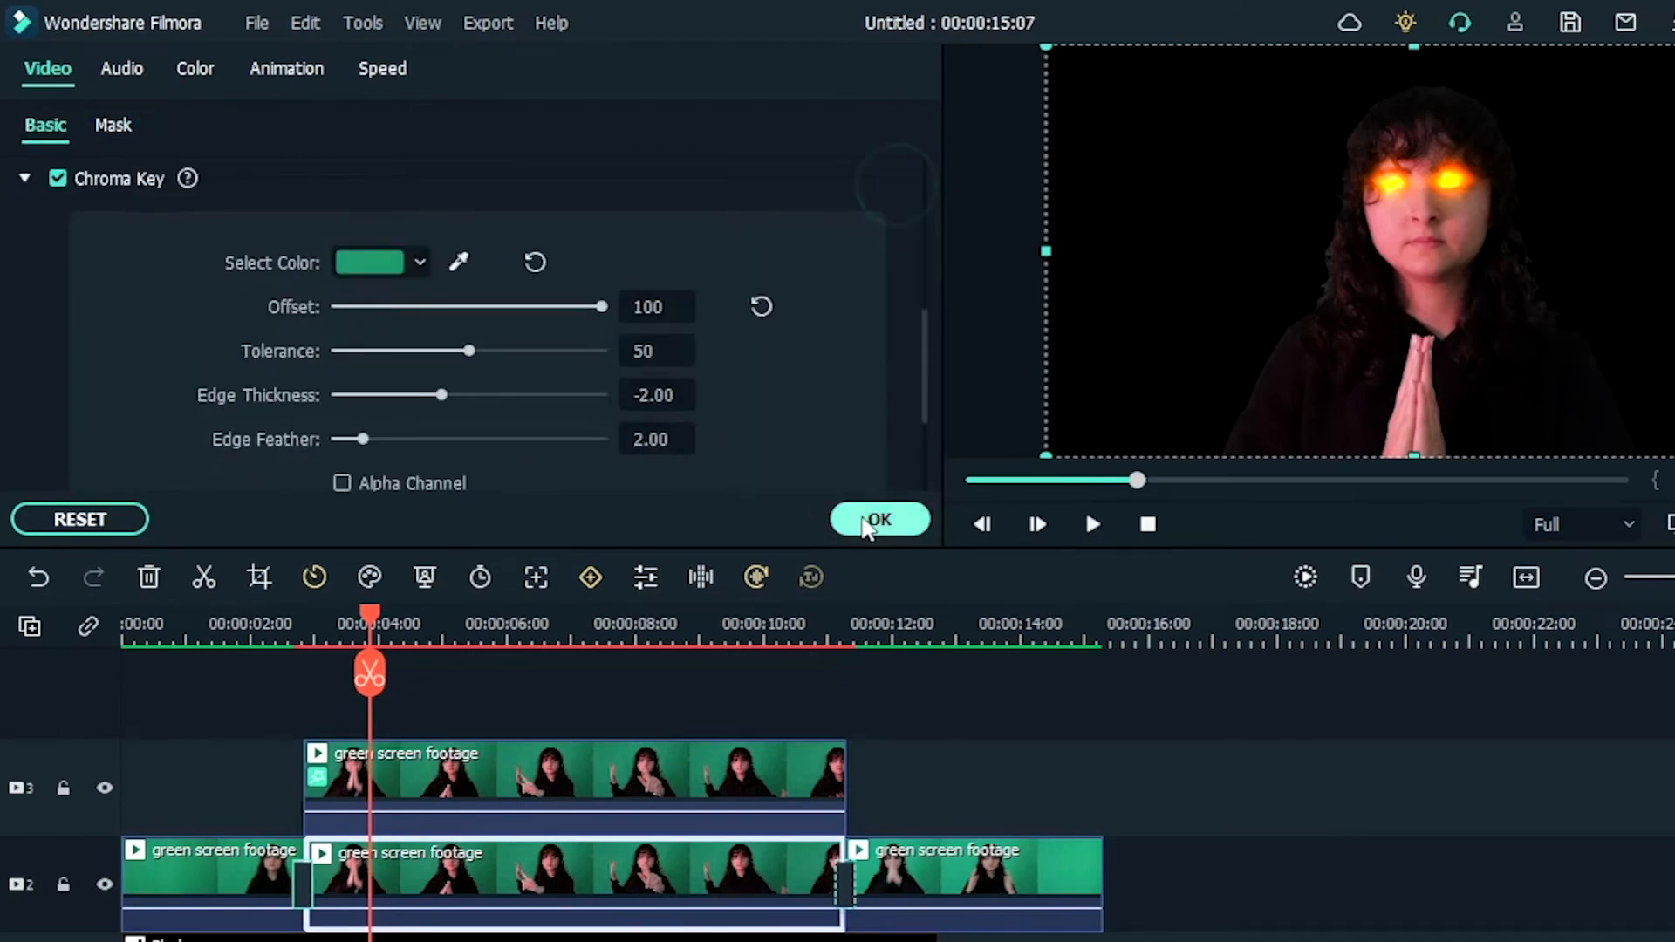
{"action": "left_click", "coordinate": [879, 519]}
Step: Disable the Blinking Eyes effect on the duplicate clip on track 3
{"action": "double_click", "coordinate": [462, 794]}
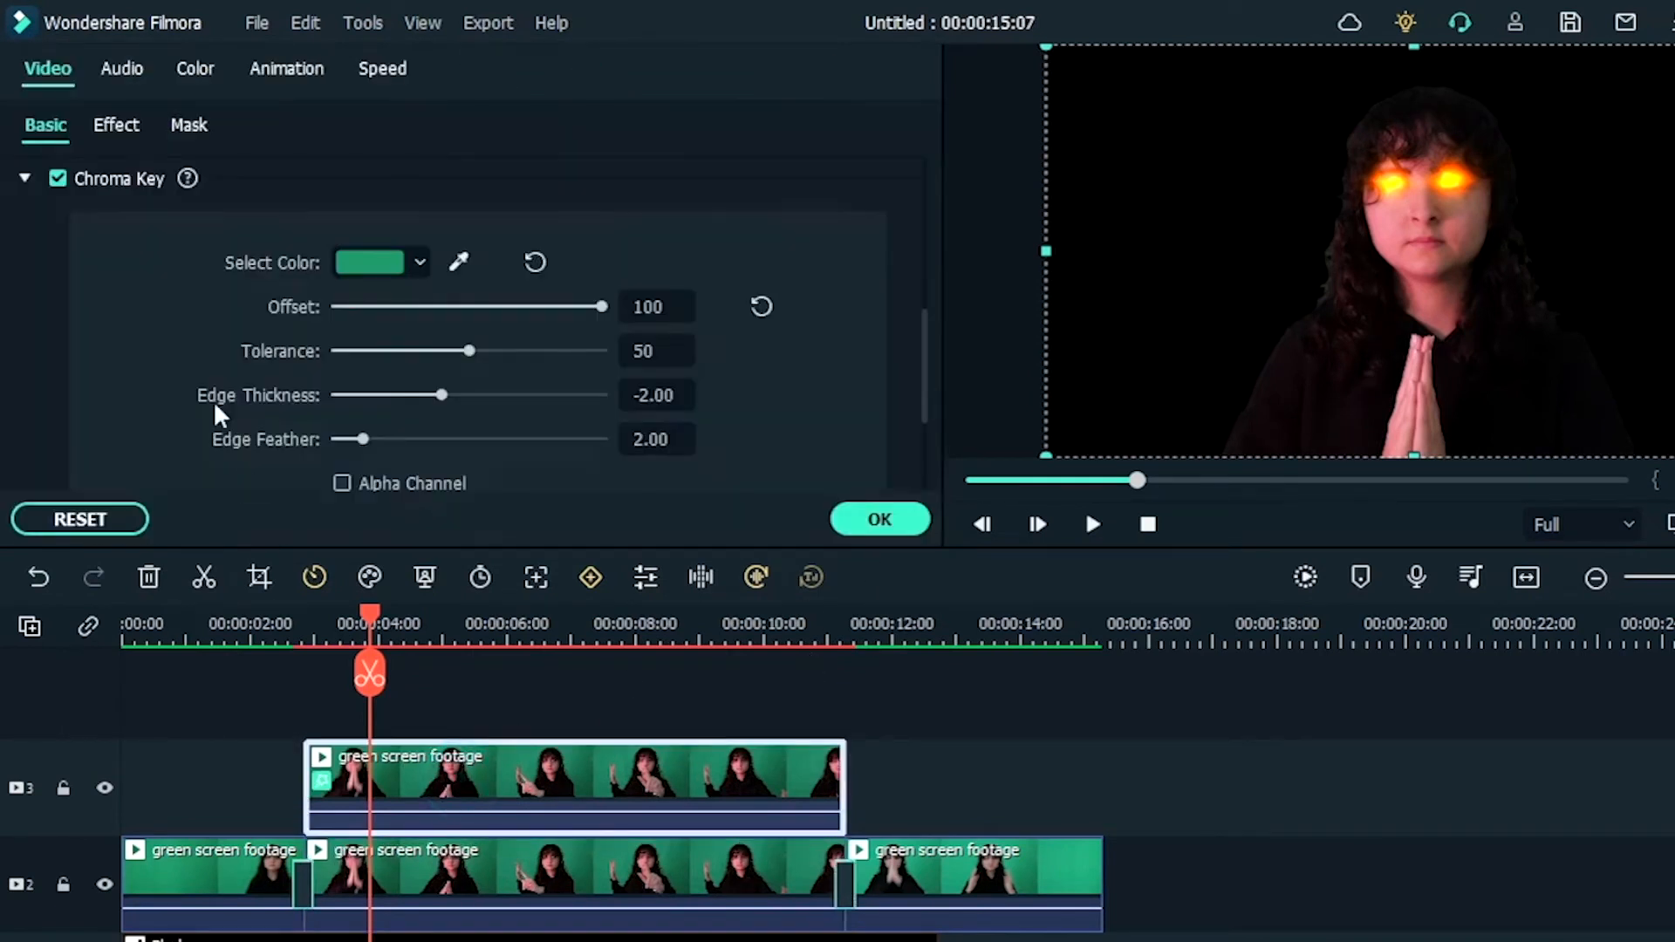
{"action": "left_click", "coordinate": [117, 124]}
{"action": "left_click", "coordinate": [57, 179]}
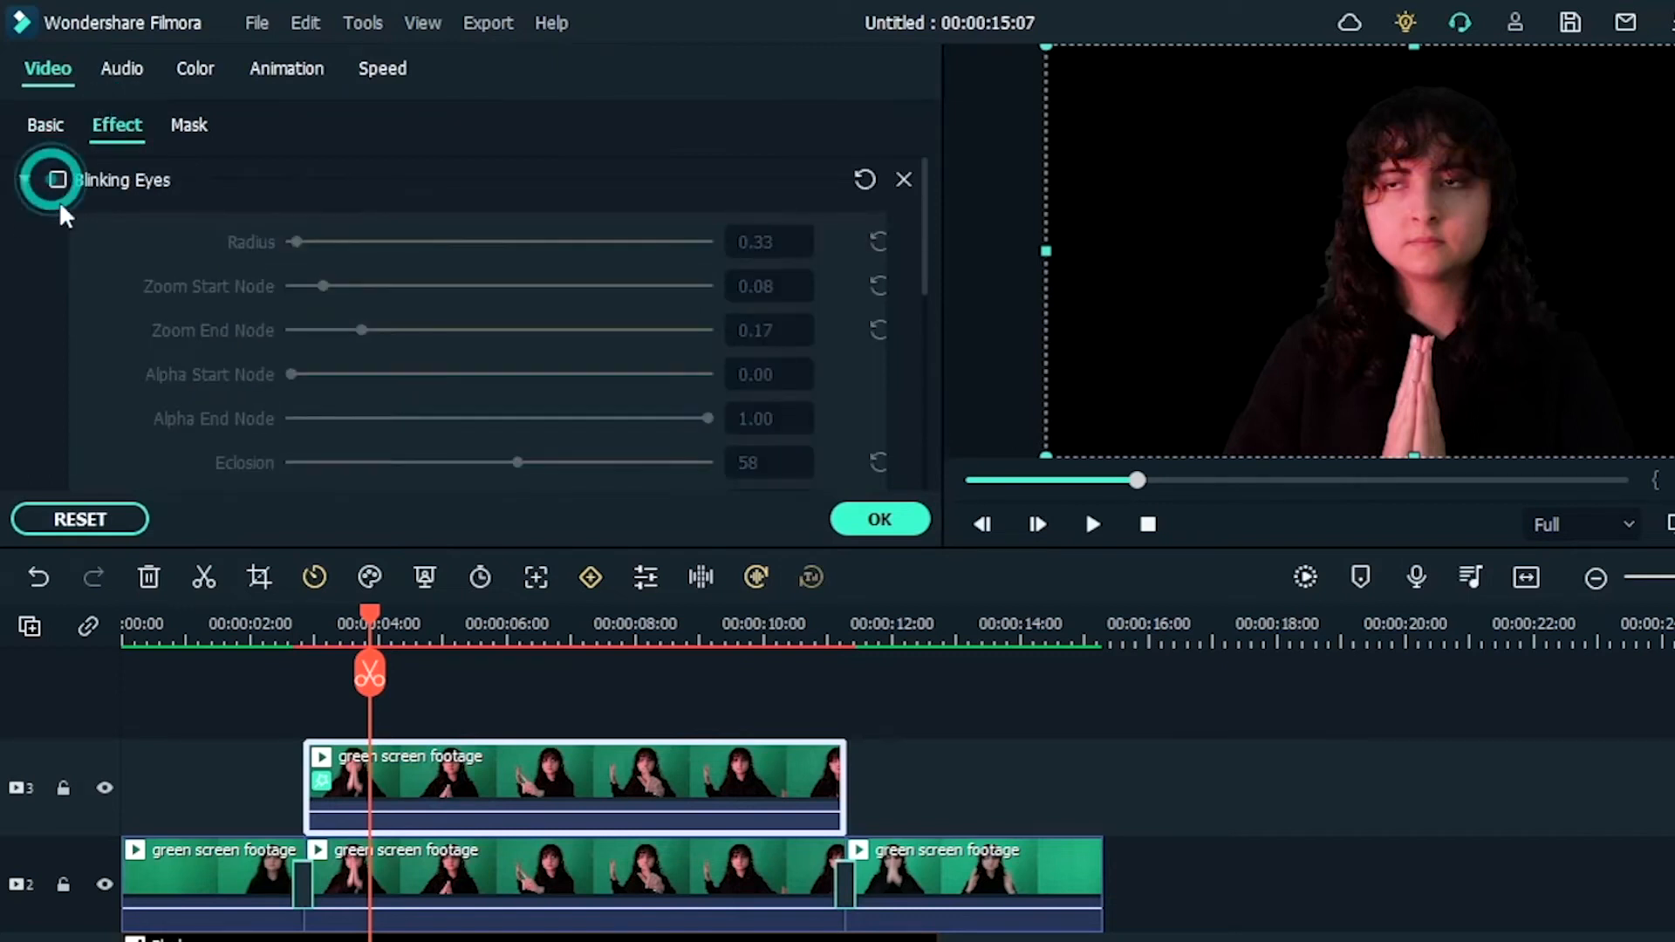
Step: Split the duplicate clip on track 3 at about 3.5 seconds, where the eyes are closed, and delete the part before it
{"action": "left_click", "coordinate": [362, 613]}
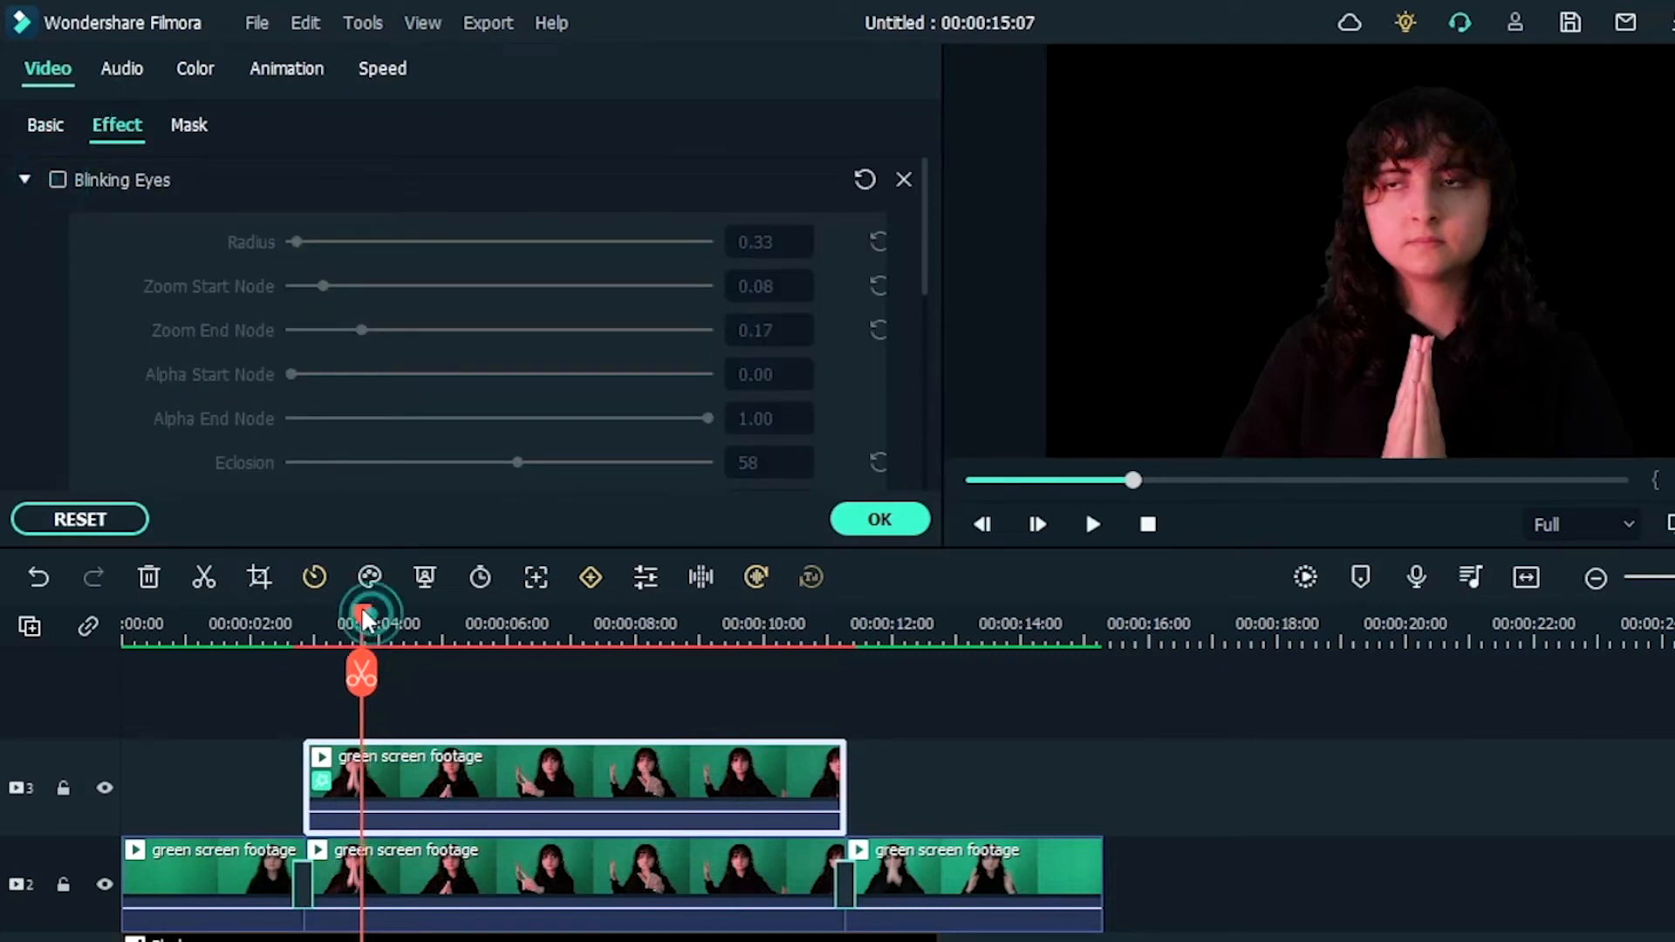
{"action": "left_click_drag", "start_coordinate": [362, 610], "coordinate": [349, 621]}
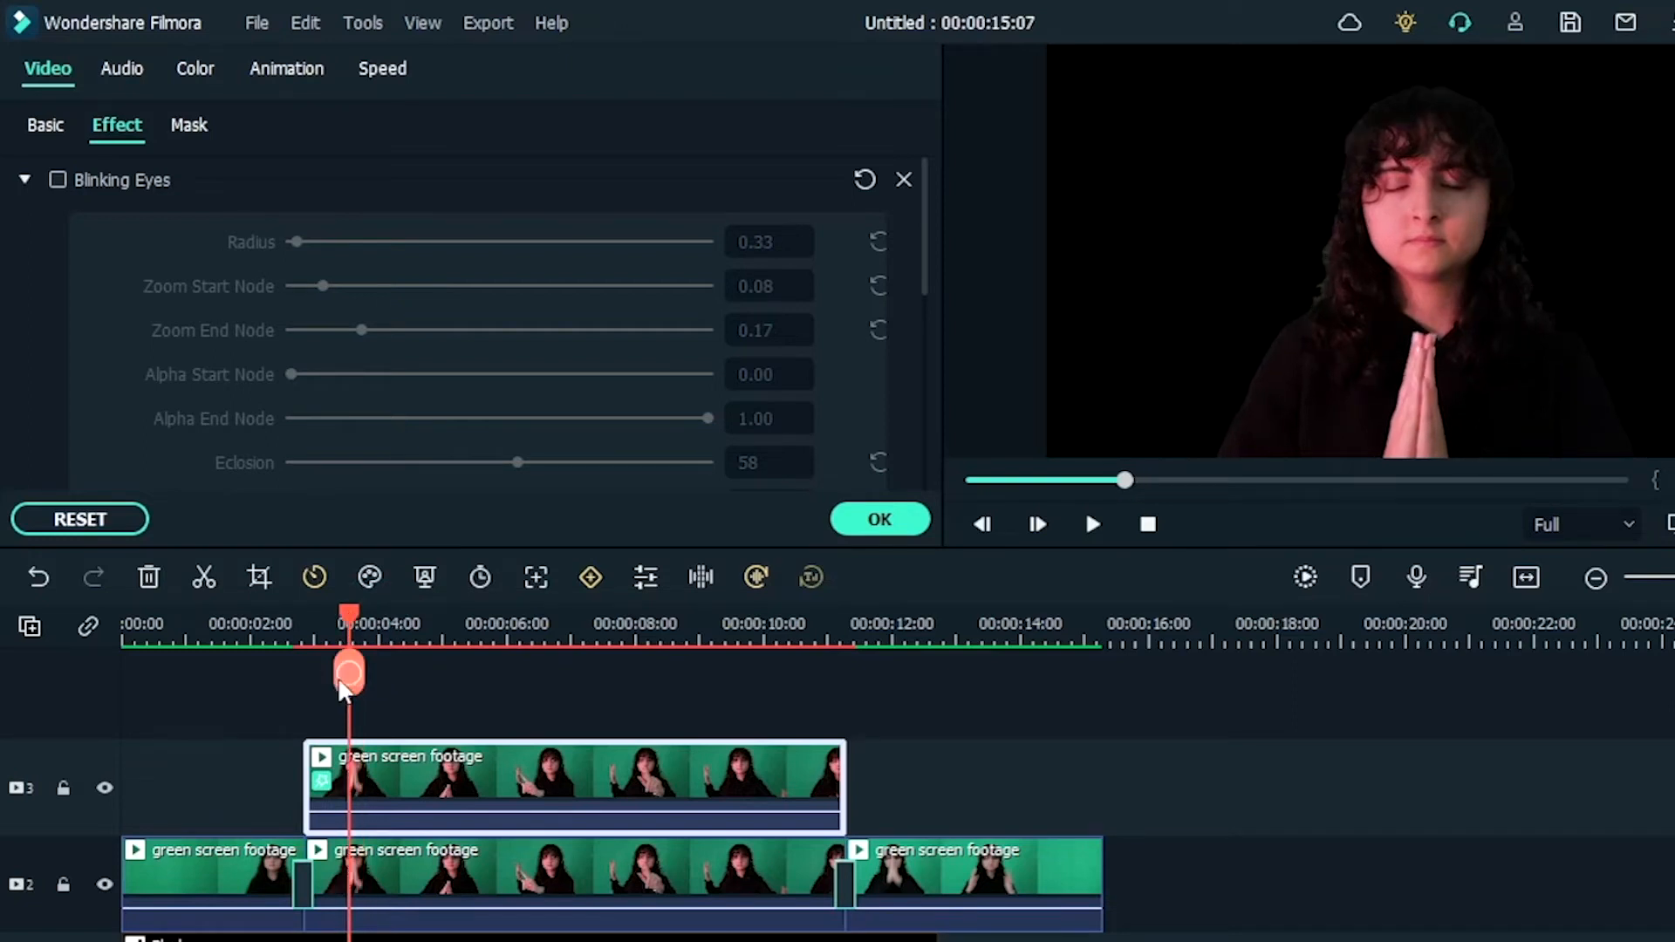
{"action": "left_click", "coordinate": [349, 672]}
{"action": "left_click", "coordinate": [88, 627]}
{"action": "left_click", "coordinate": [150, 577]}
Step: Split the duplicate clip on track 3 at about 10 seconds and delete the part after the cut
{"action": "left_click_drag", "start_coordinate": [349, 615], "coordinate": [779, 723]}
{"action": "left_click", "coordinate": [800, 802]}
{"action": "left_click", "coordinate": [779, 685]}
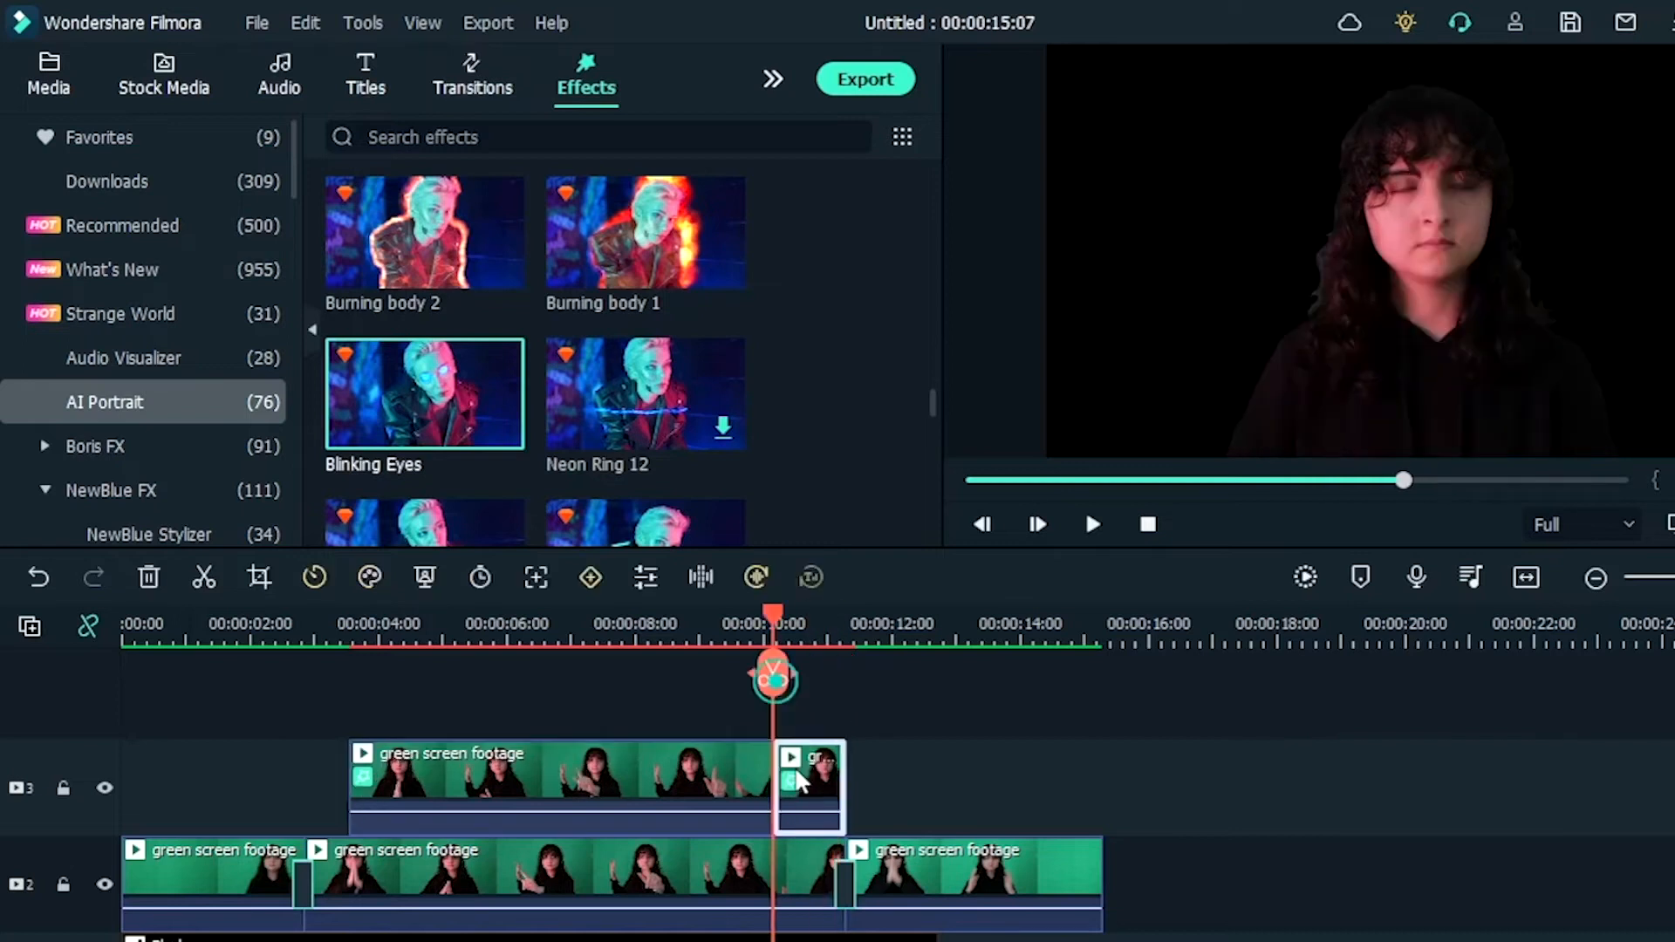
{"action": "left_click", "coordinate": [150, 577]}
Step: Re-enable the Blinking Eyes effect on the trimmed clip on track 3
{"action": "left_click", "coordinate": [421, 757]}
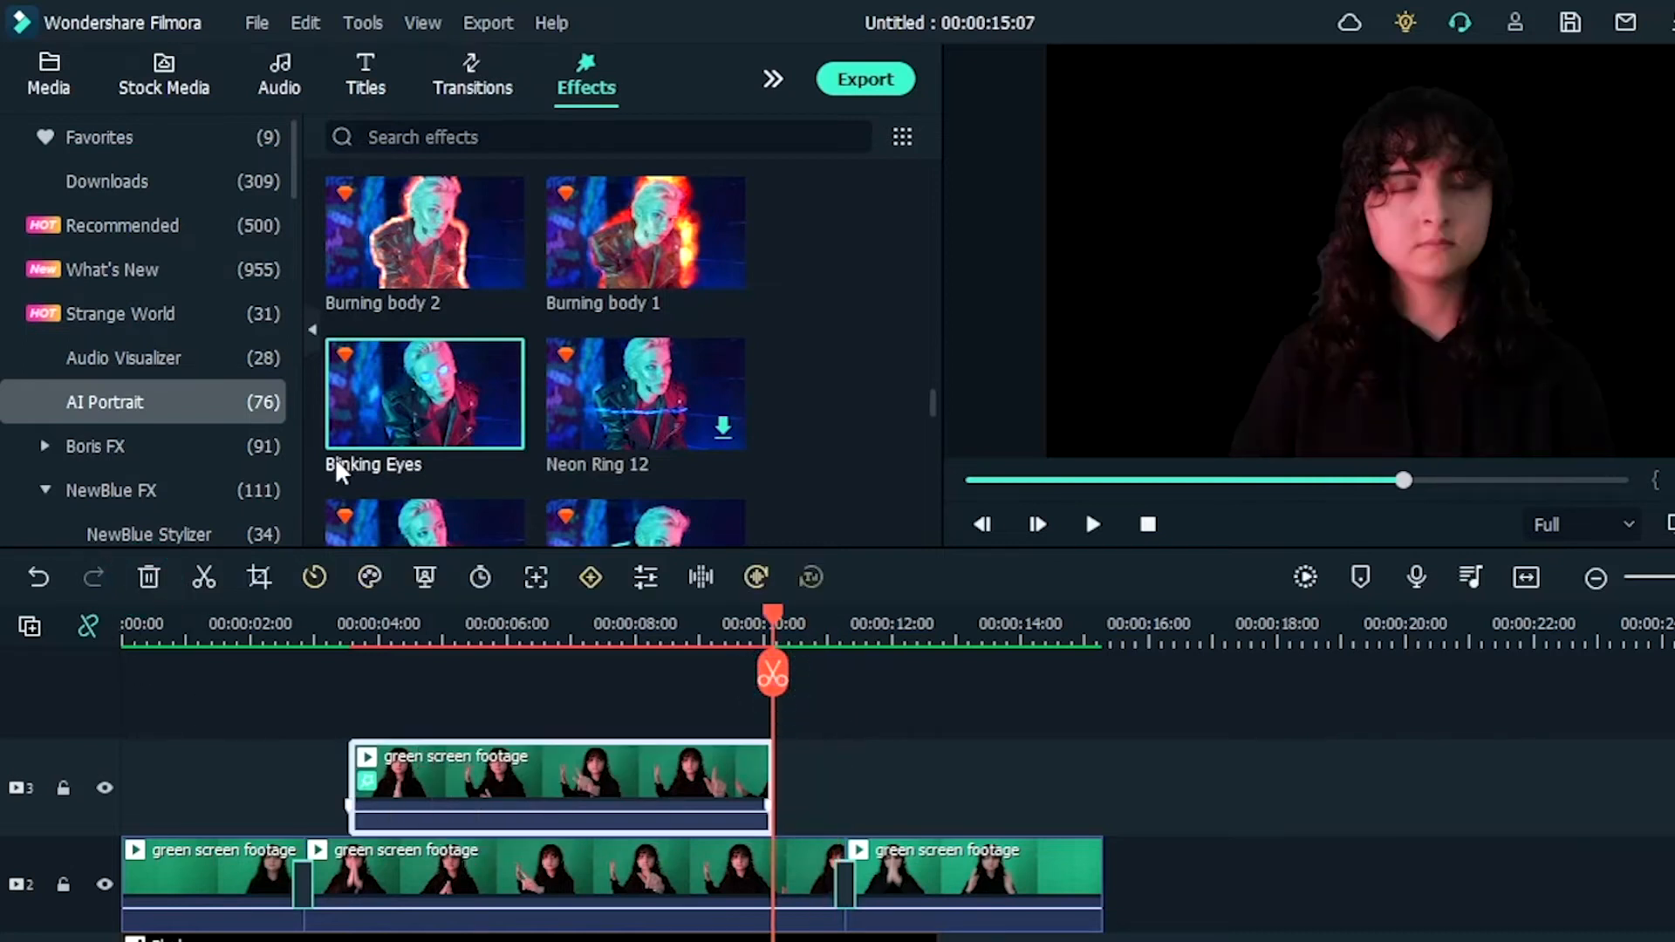
{"action": "double_click", "coordinate": [420, 759]}
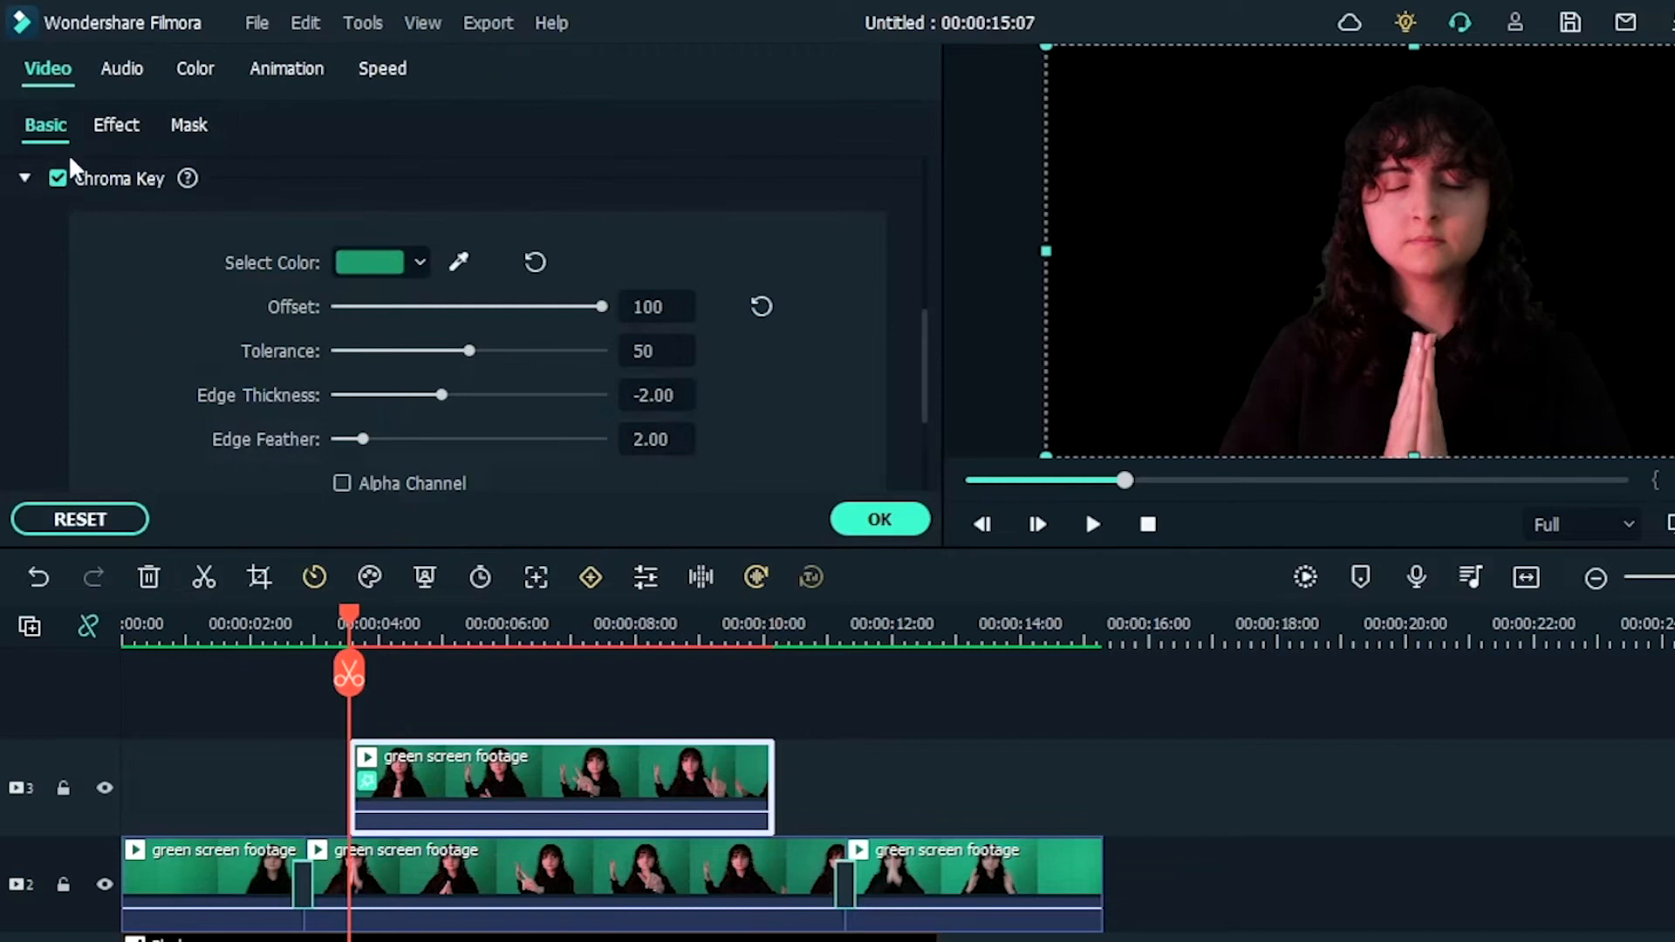
{"action": "left_click", "coordinate": [116, 125]}
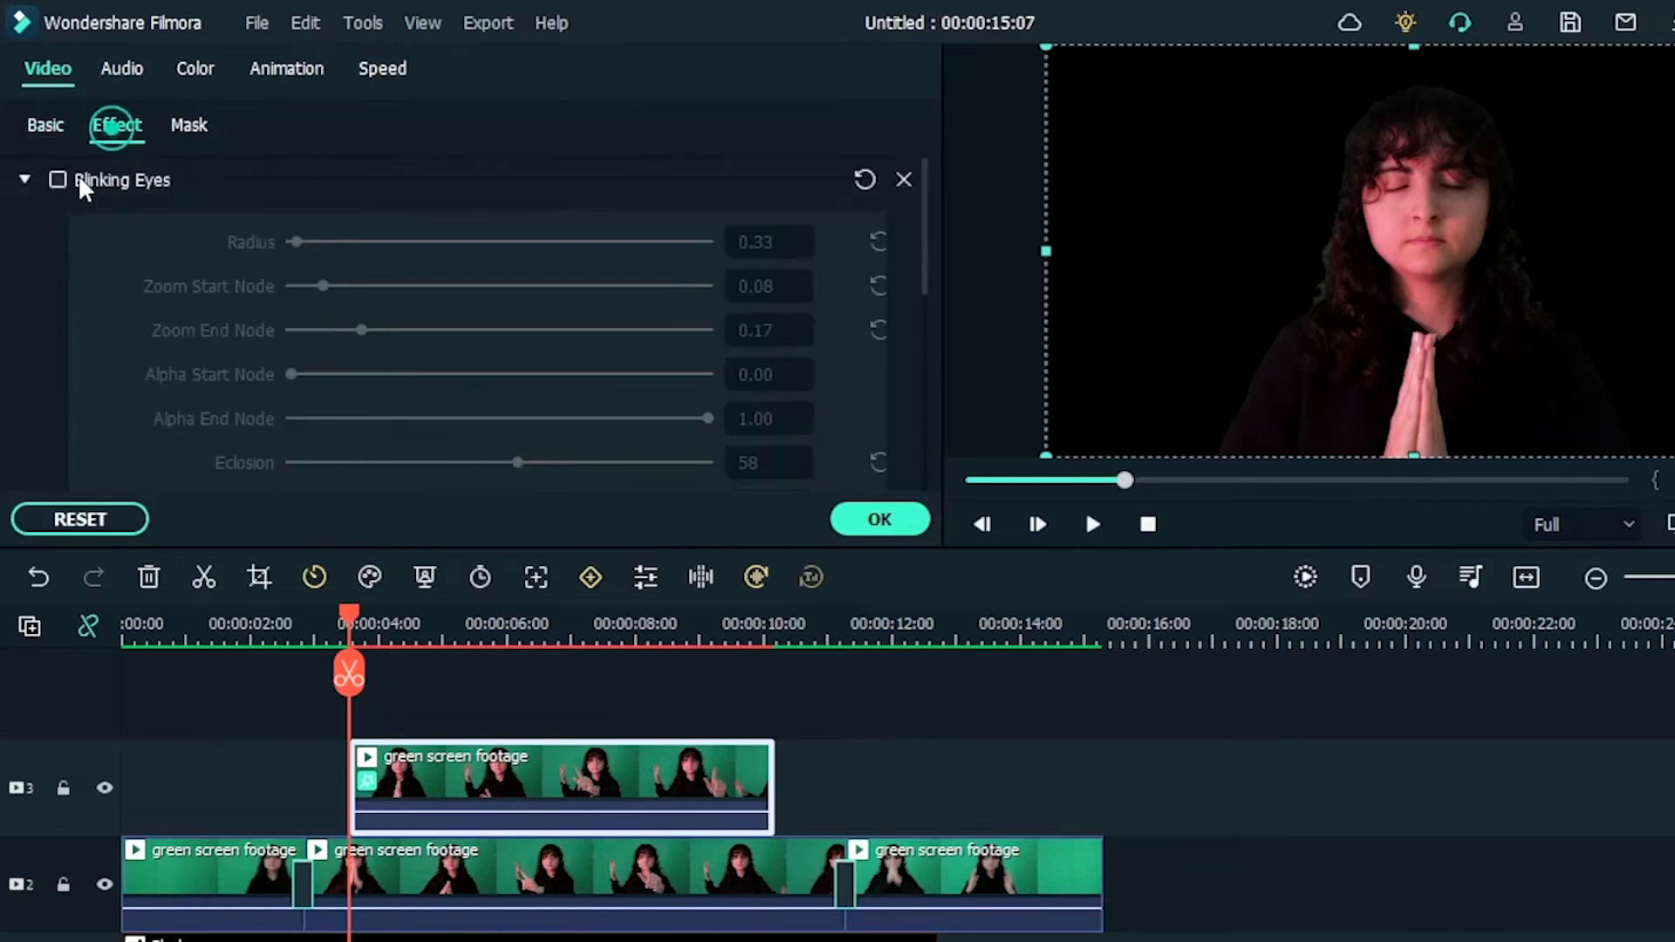
{"action": "left_click", "coordinate": [57, 179]}
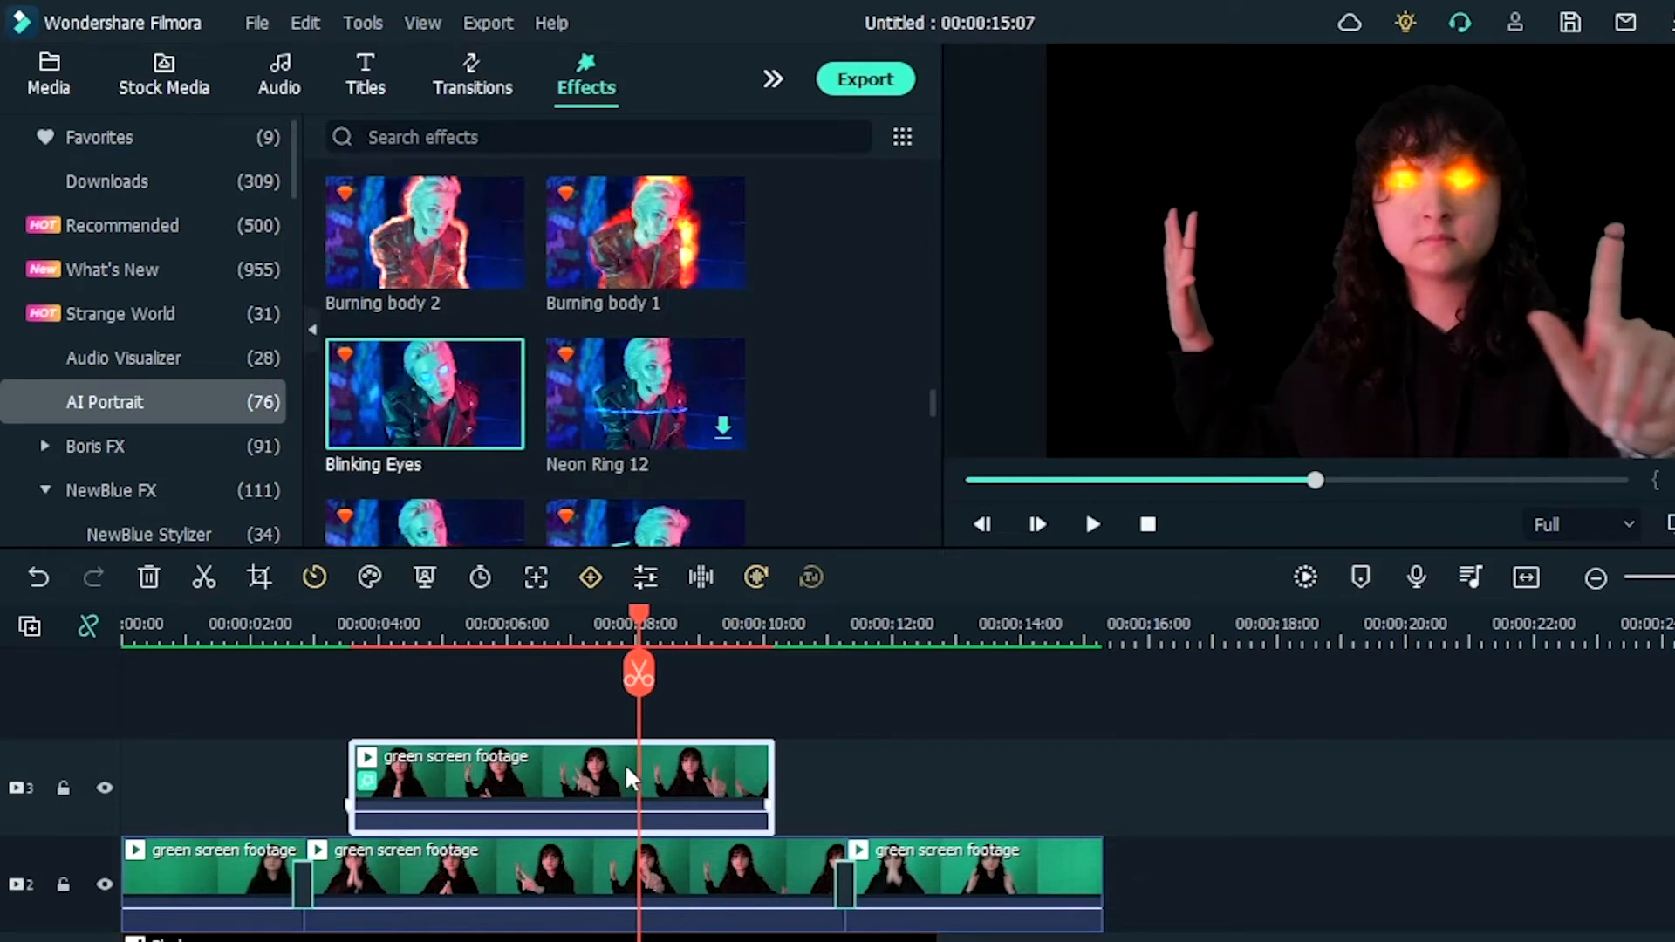
Step: Search the elements for "superheroes" and place Superheroes Cinematic Pack Element 10 on track 4, aligned with the start of the track 3 clip
{"action": "left_click", "coordinate": [773, 79]}
{"action": "left_click", "coordinate": [627, 142]}
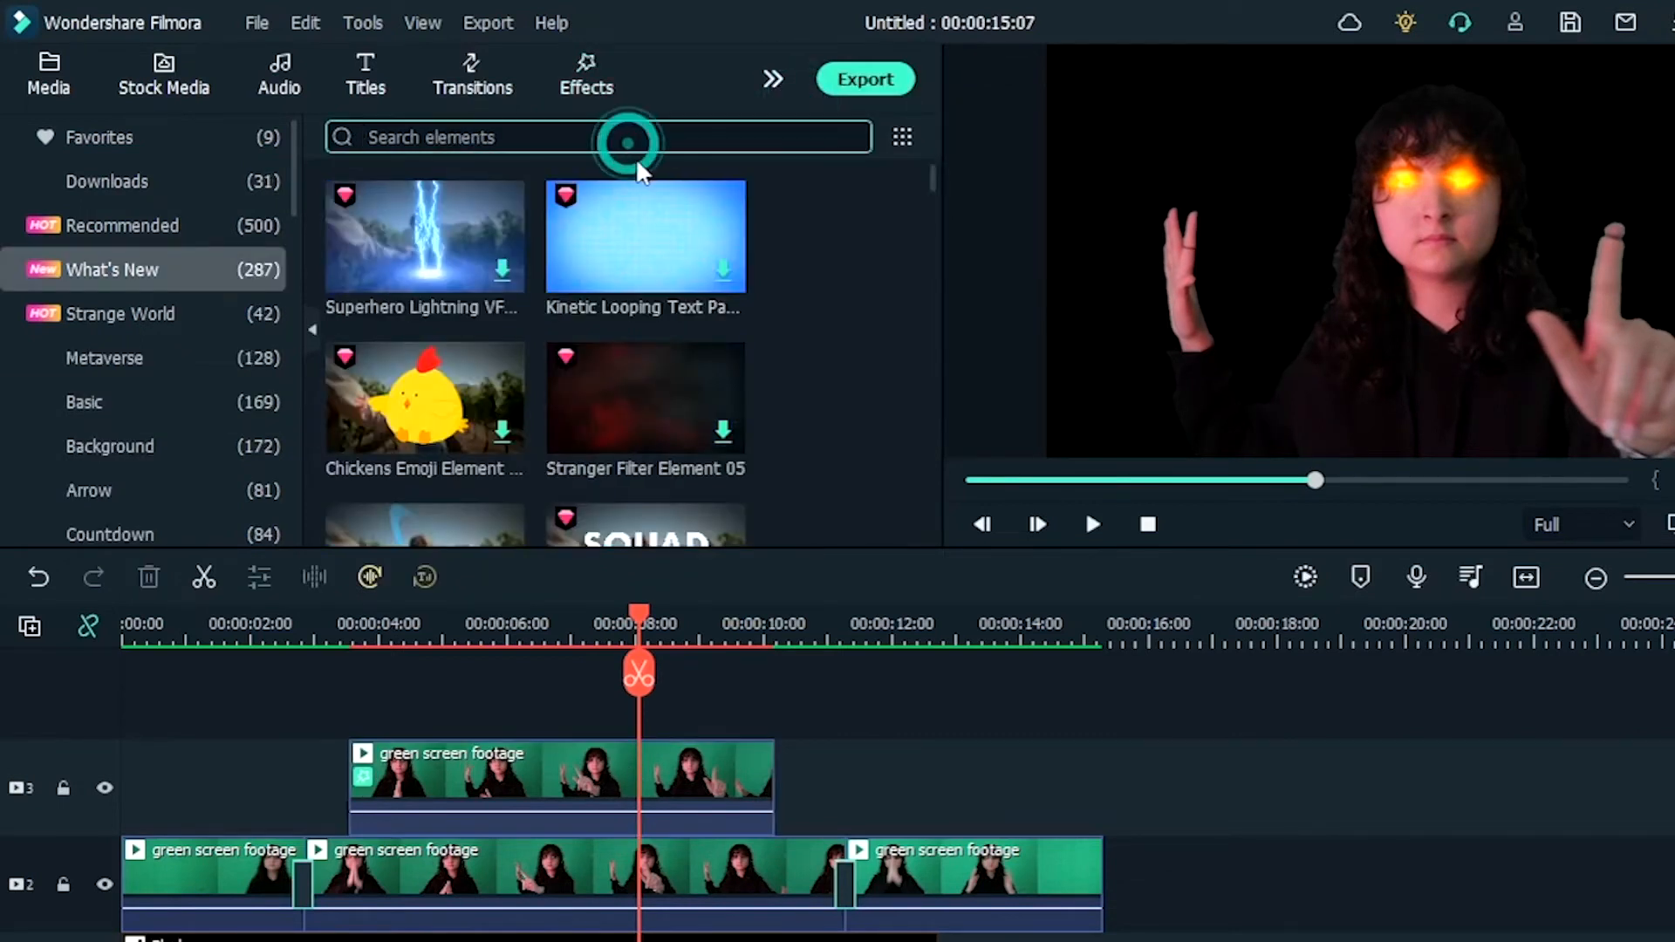
{"action": "type", "text": "superheroes"}
{"action": "key", "text": "Return"}
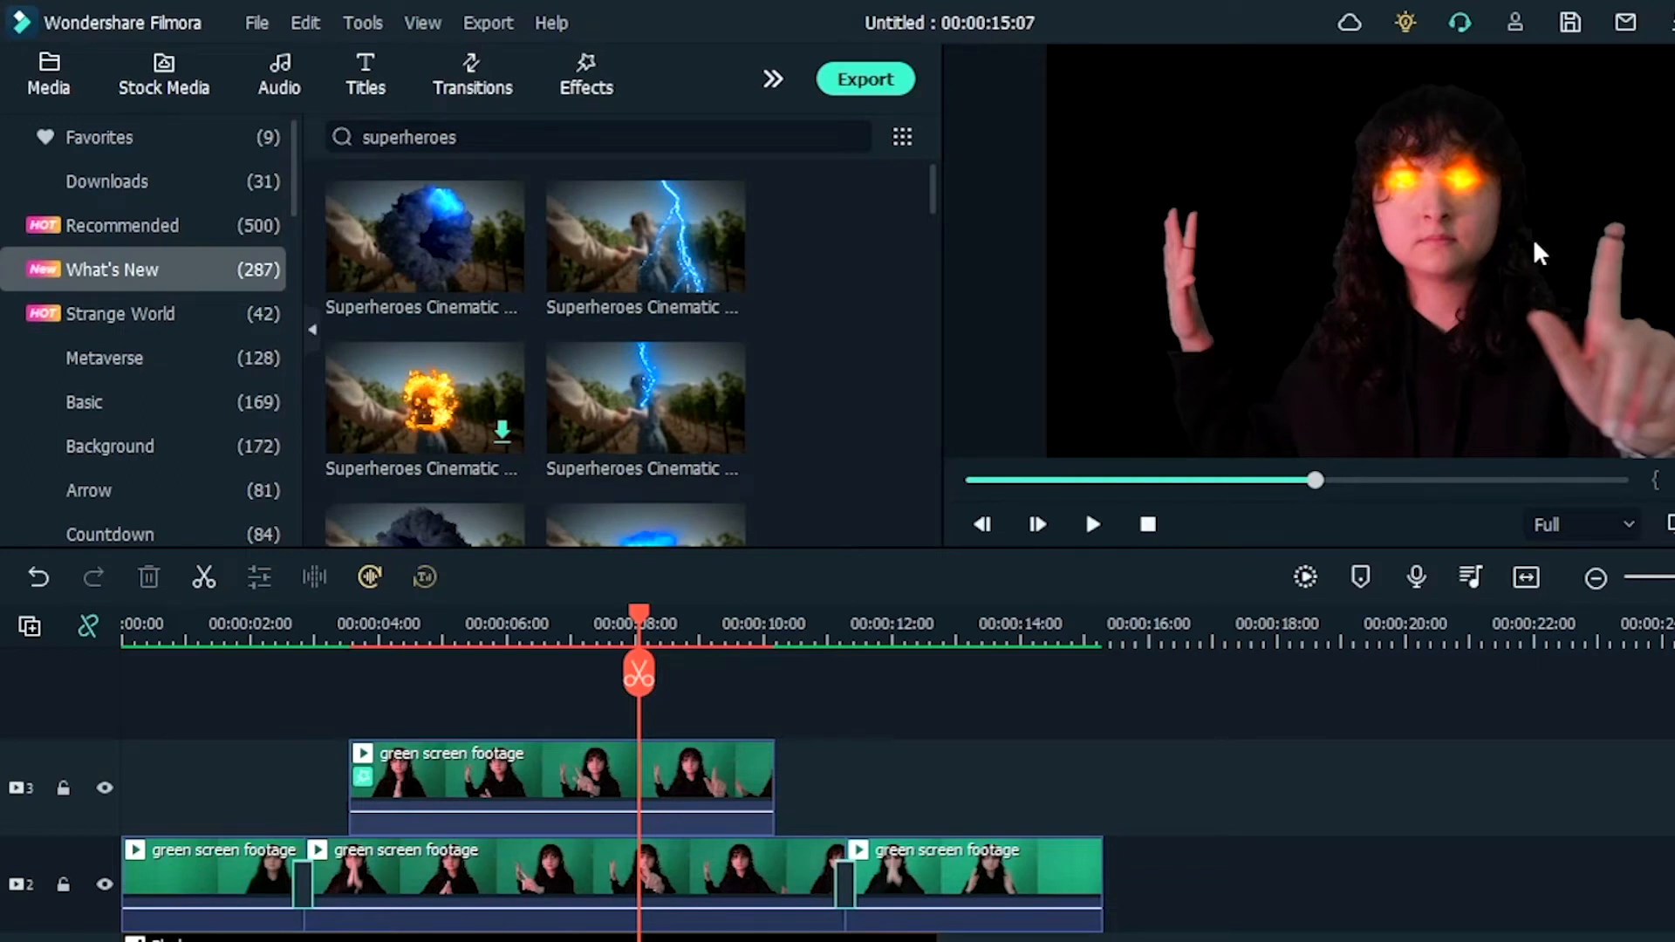
{"action": "scroll", "coordinate": [608, 370], "scroll_direction": "down", "scroll_amount": 3}
{"action": "left_click_drag", "start_coordinate": [643, 319], "coordinate": [356, 726]}
Step: Trim the orange shield element to run from about 4.8 to 9.3 seconds and move it up to track 5
{"action": "left_click", "coordinate": [318, 621]}
{"action": "left_click_drag", "start_coordinate": [318, 621], "coordinate": [431, 685]}
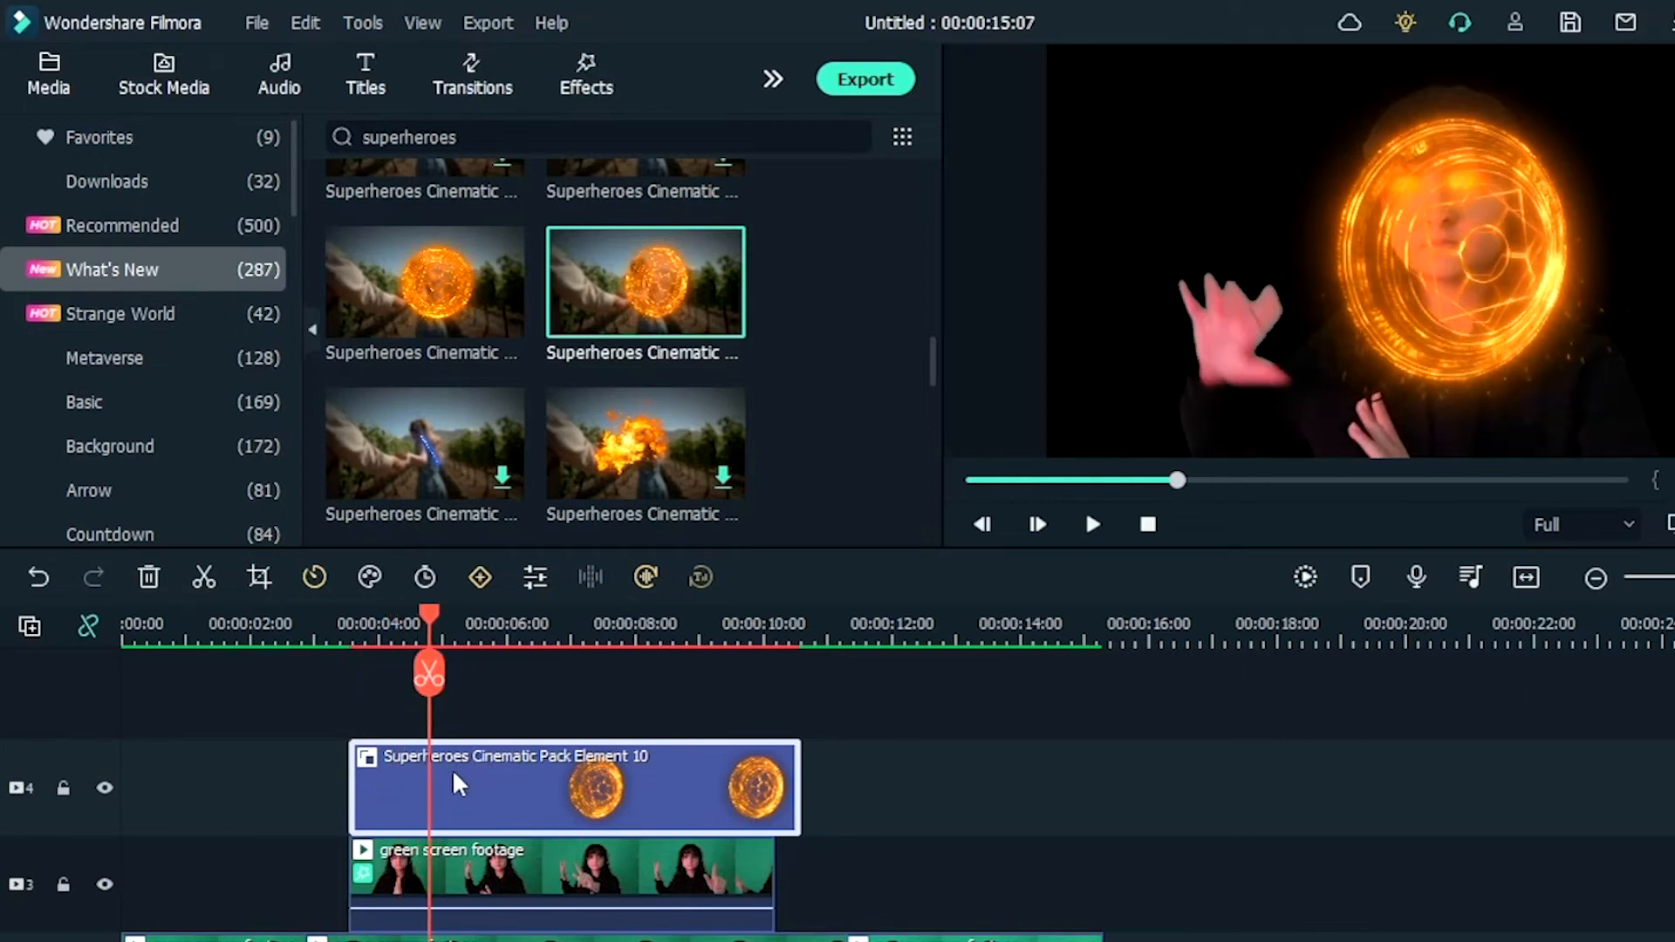
{"action": "left_click", "coordinate": [428, 672]}
{"action": "left_click", "coordinate": [149, 576]}
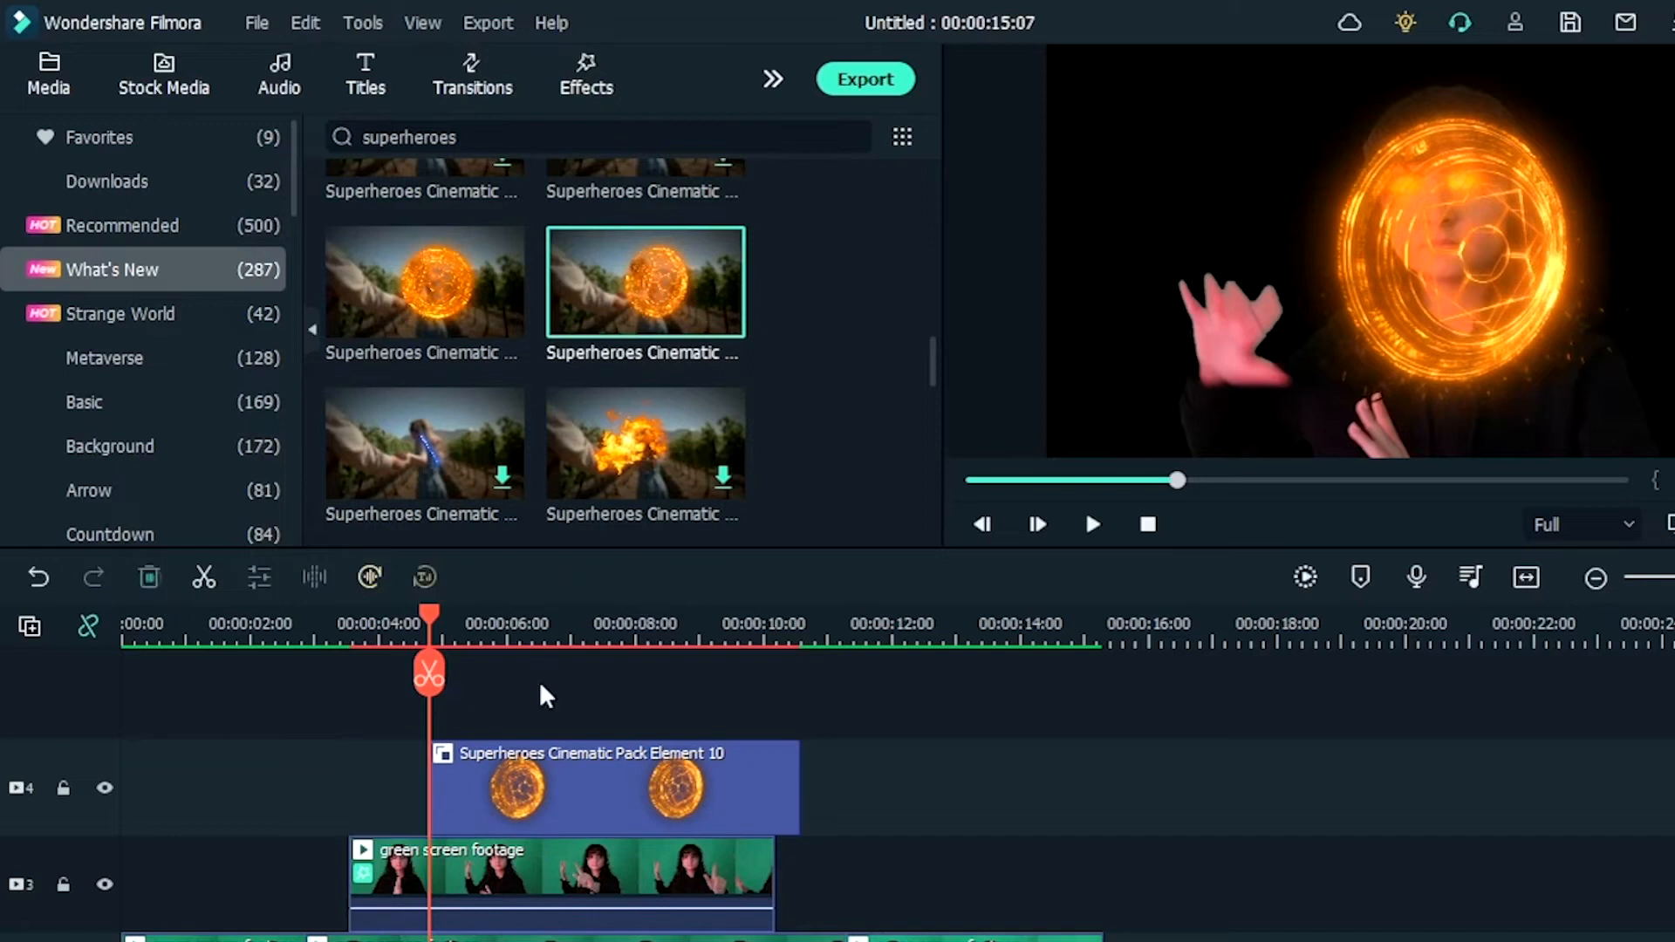
{"action": "left_click_drag", "start_coordinate": [430, 619], "coordinate": [708, 737]}
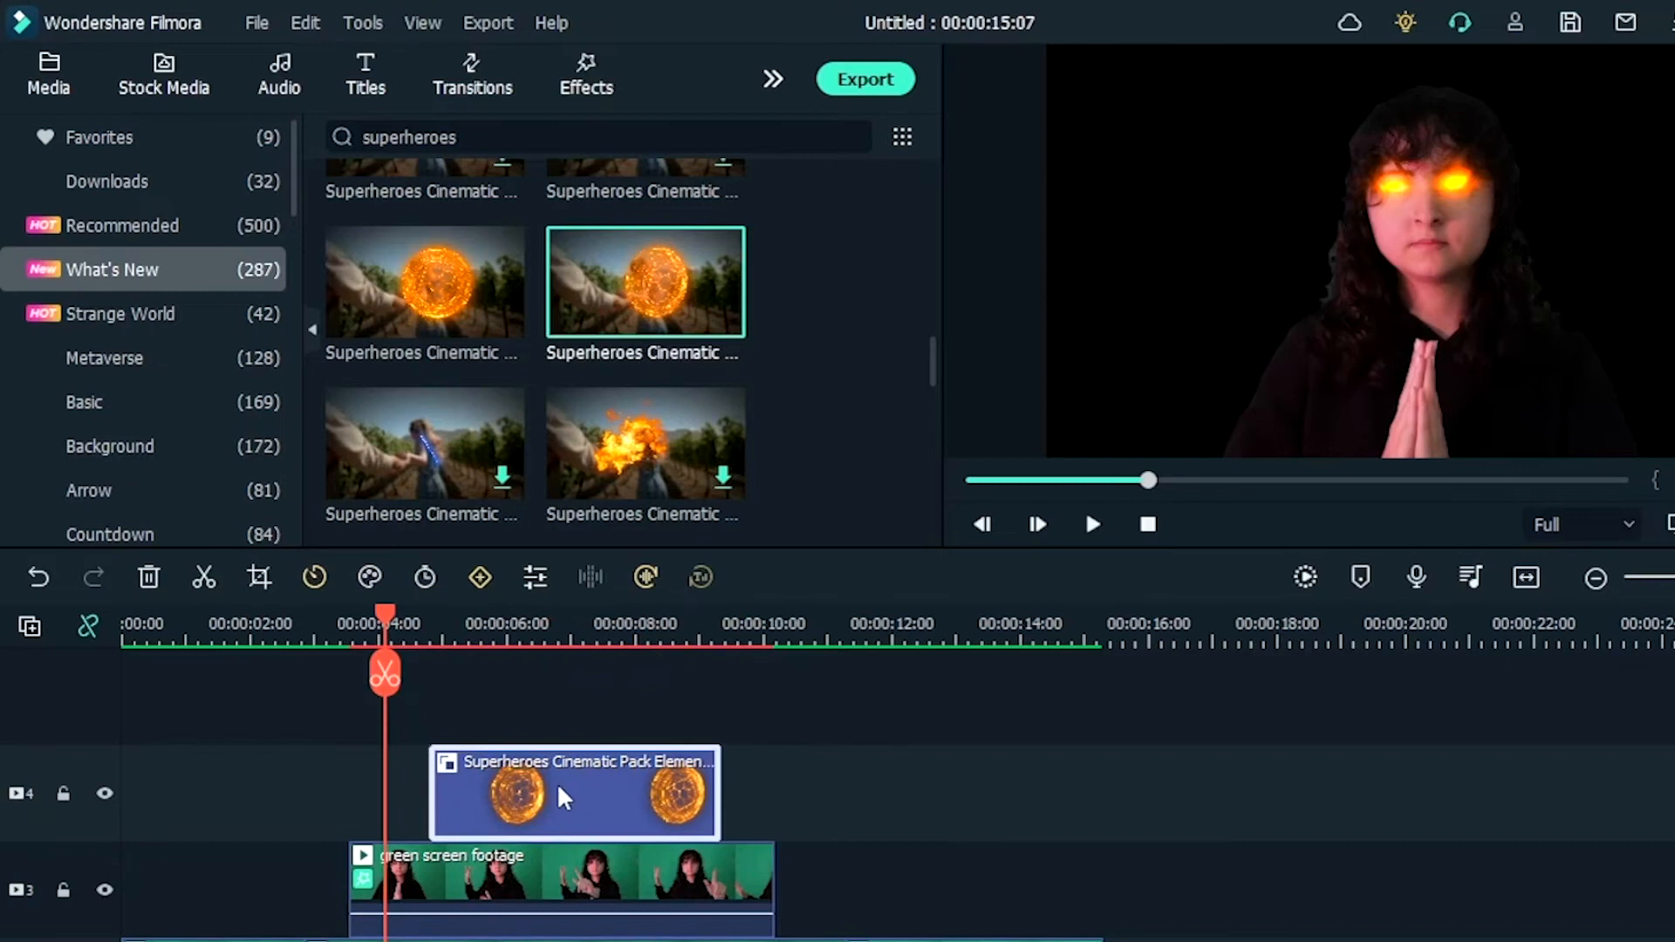
{"action": "left_click_drag", "start_coordinate": [560, 793], "coordinate": [558, 720]}
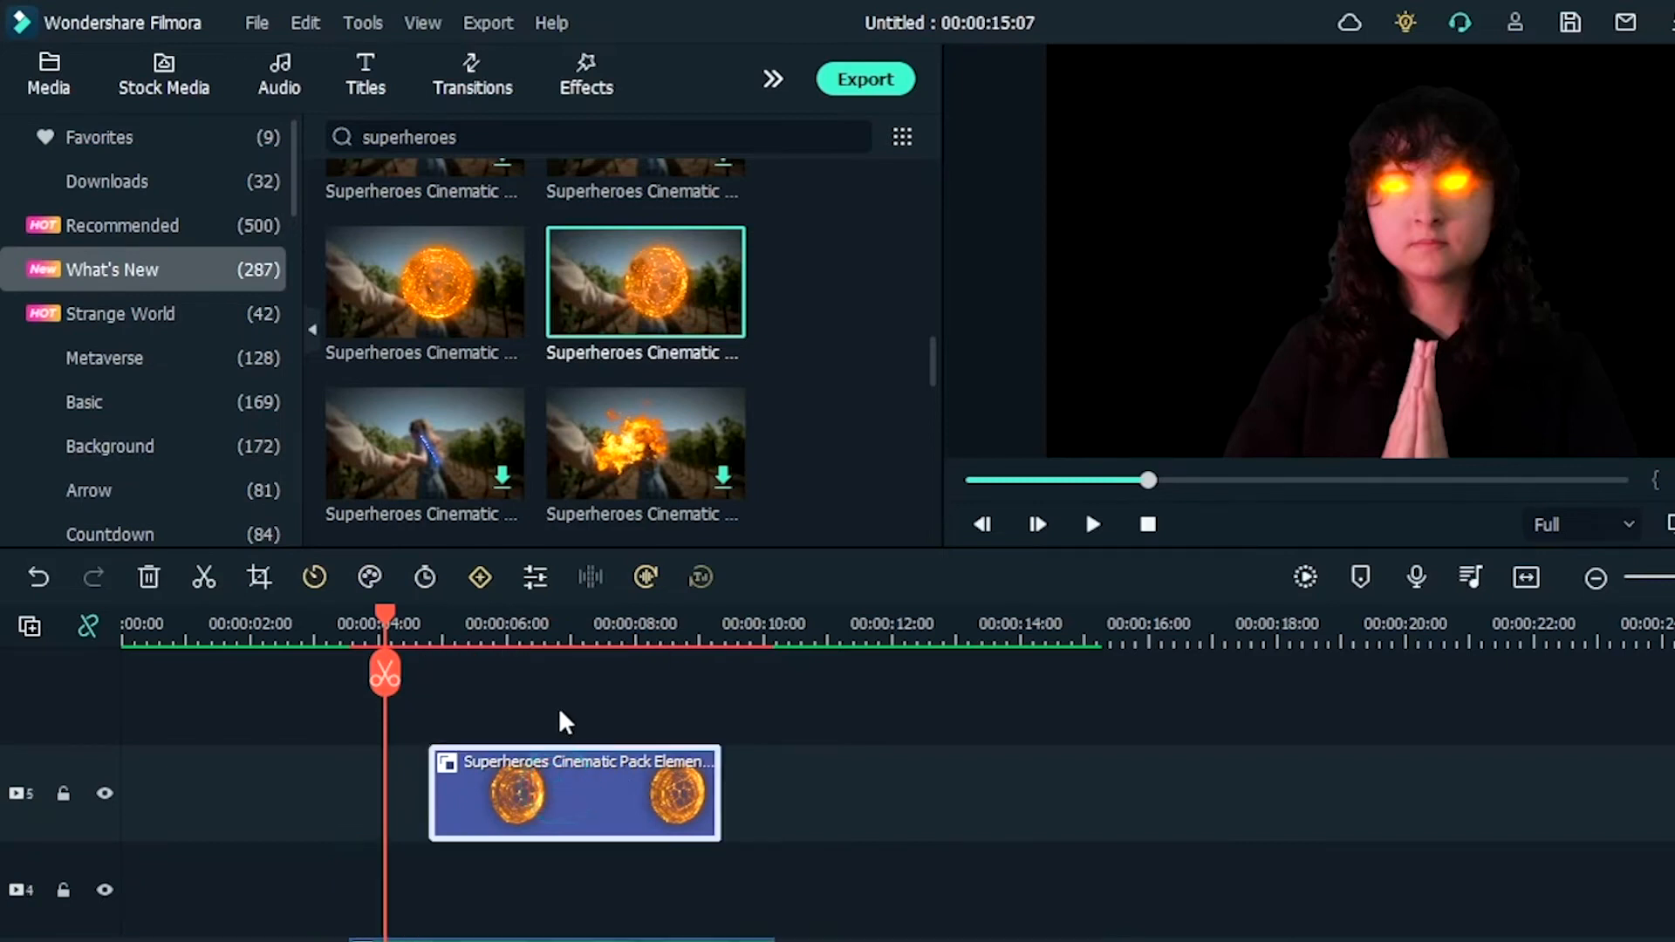
Step: Paste a copy of the track 3 green screen clip and place it on track 4 directly above the original
{"action": "scroll", "coordinate": [558, 714], "scroll_direction": "down", "scroll_amount": 1}
{"action": "left_click", "coordinate": [561, 872]}
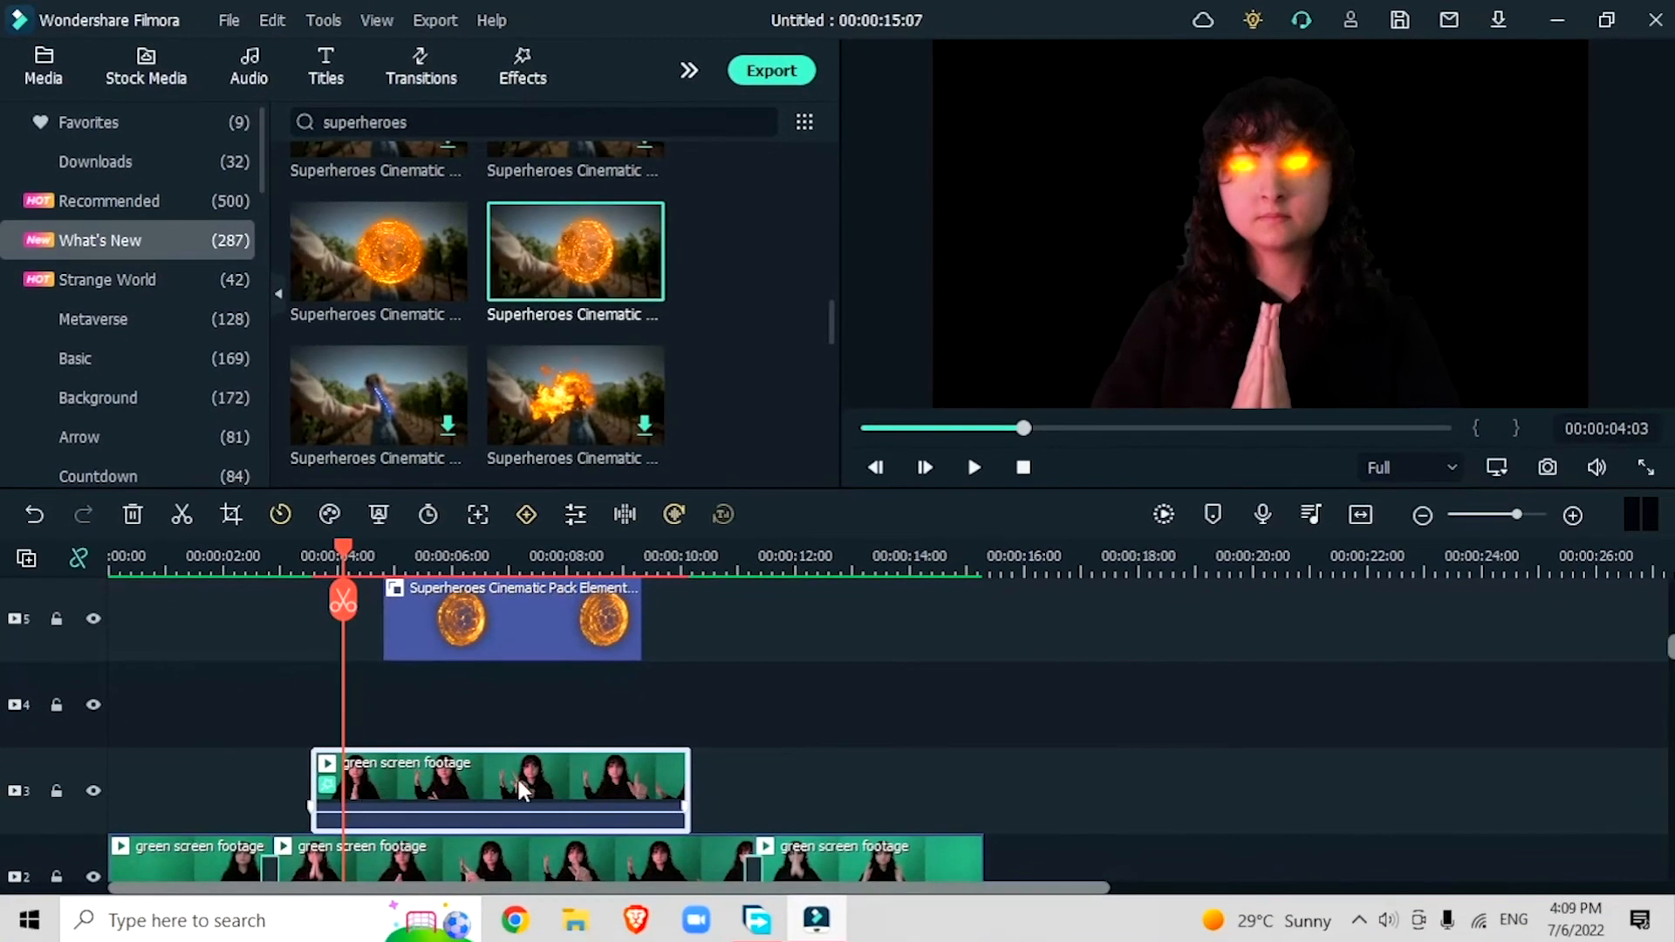
{"action": "left_click", "coordinate": [796, 567]}
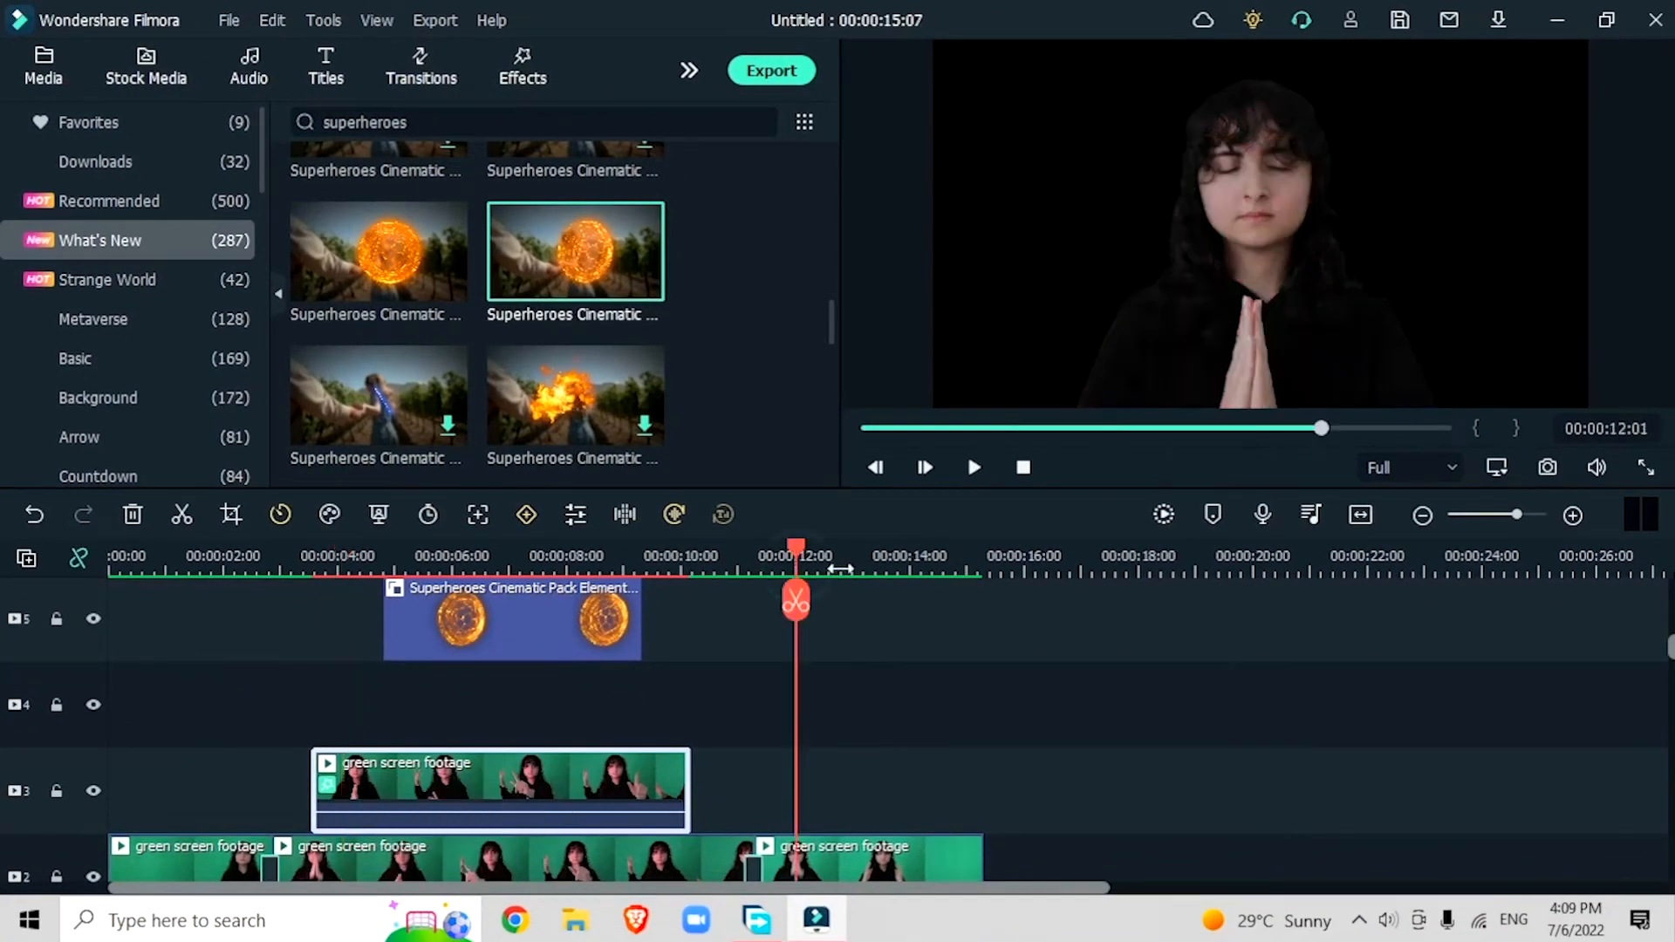
{"action": "key", "text": "ctrl+v"}
{"action": "left_click_drag", "start_coordinate": [951, 789], "coordinate": [445, 718]}
Step: Hide track 4 and enable Motion Tracking on the green screen clip on track 3
{"action": "left_click", "coordinate": [339, 563]}
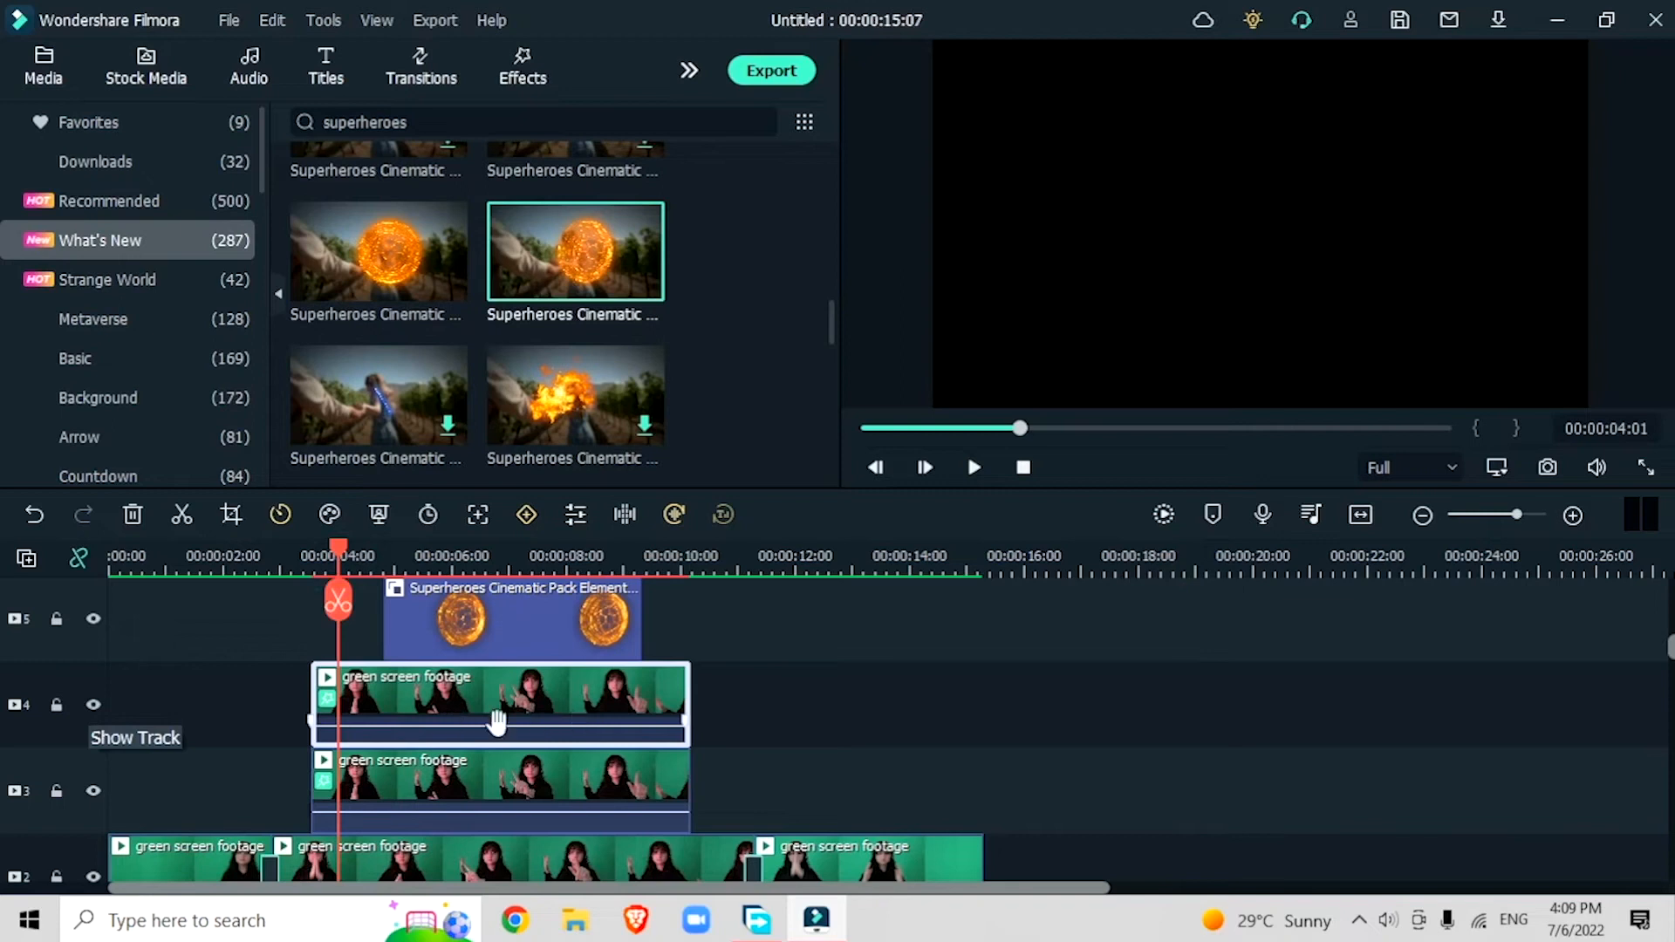
{"action": "left_click", "coordinate": [94, 705]}
{"action": "left_click", "coordinate": [401, 766]}
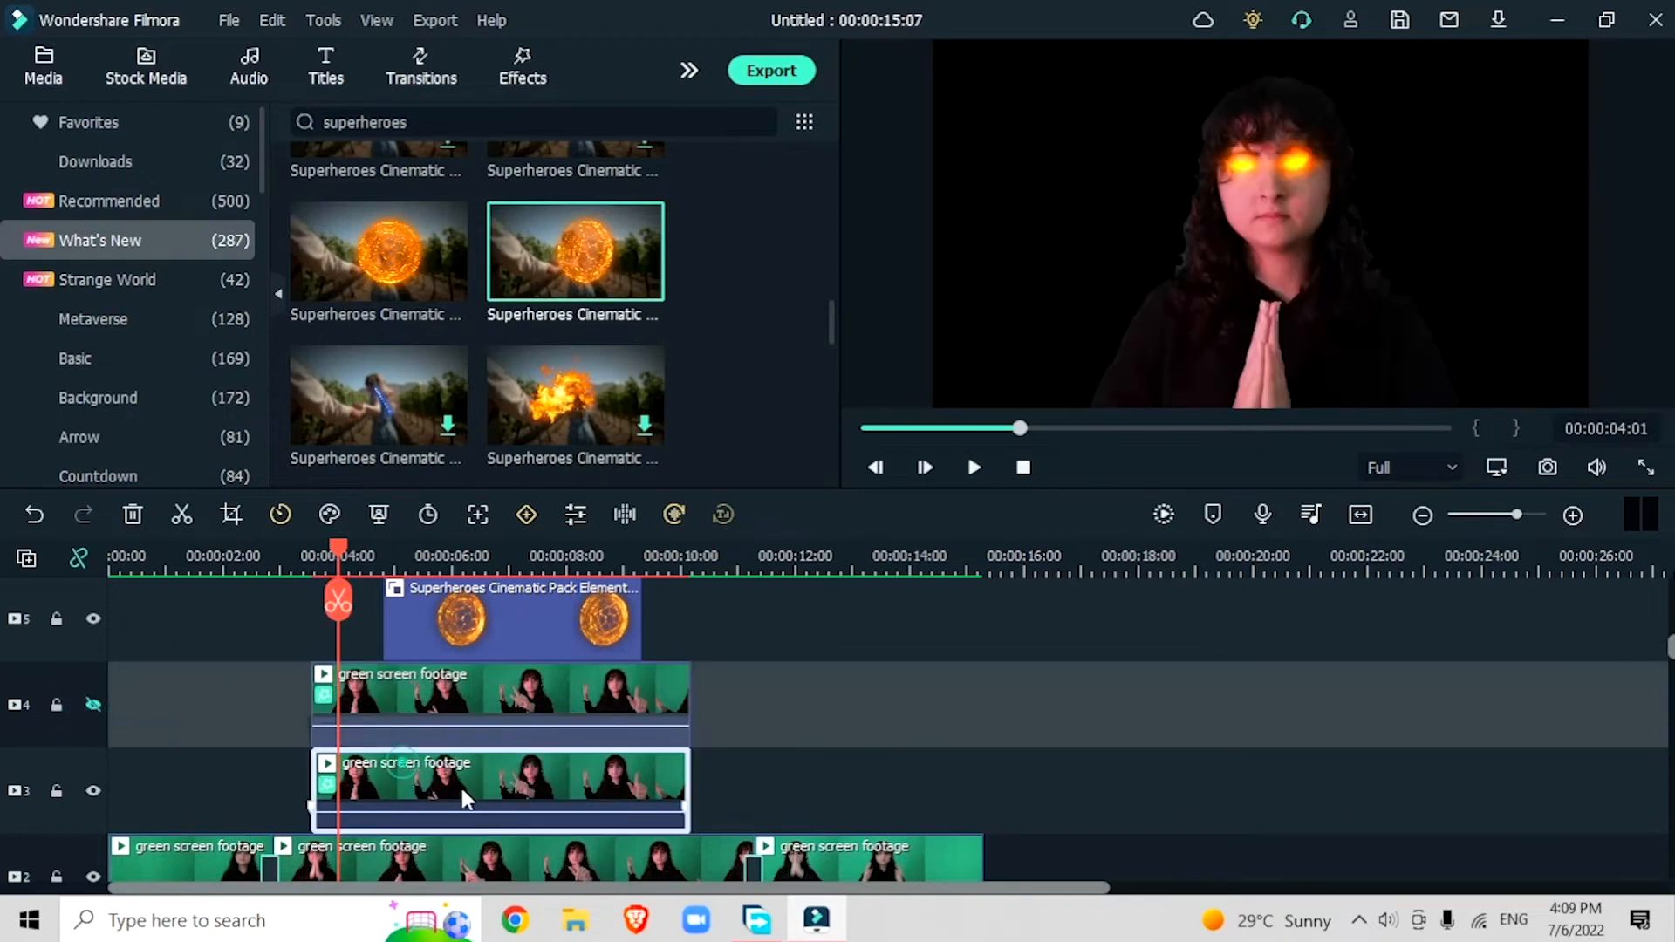
{"action": "double_click", "coordinate": [459, 782]}
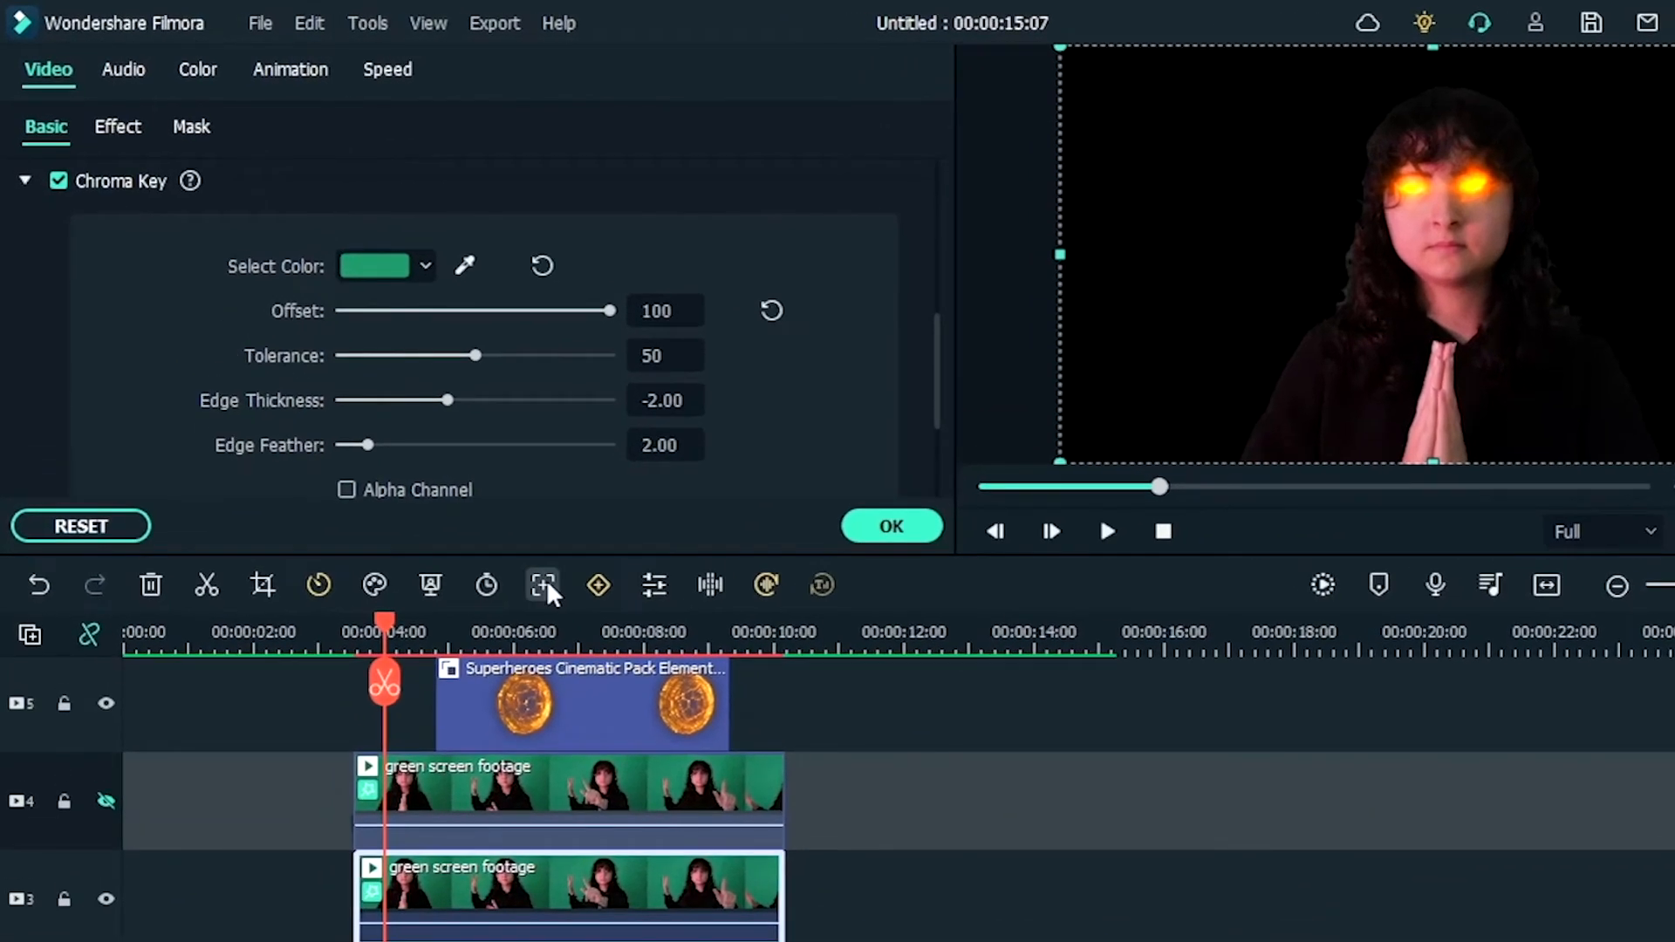
{"action": "left_click", "coordinate": [495, 534]}
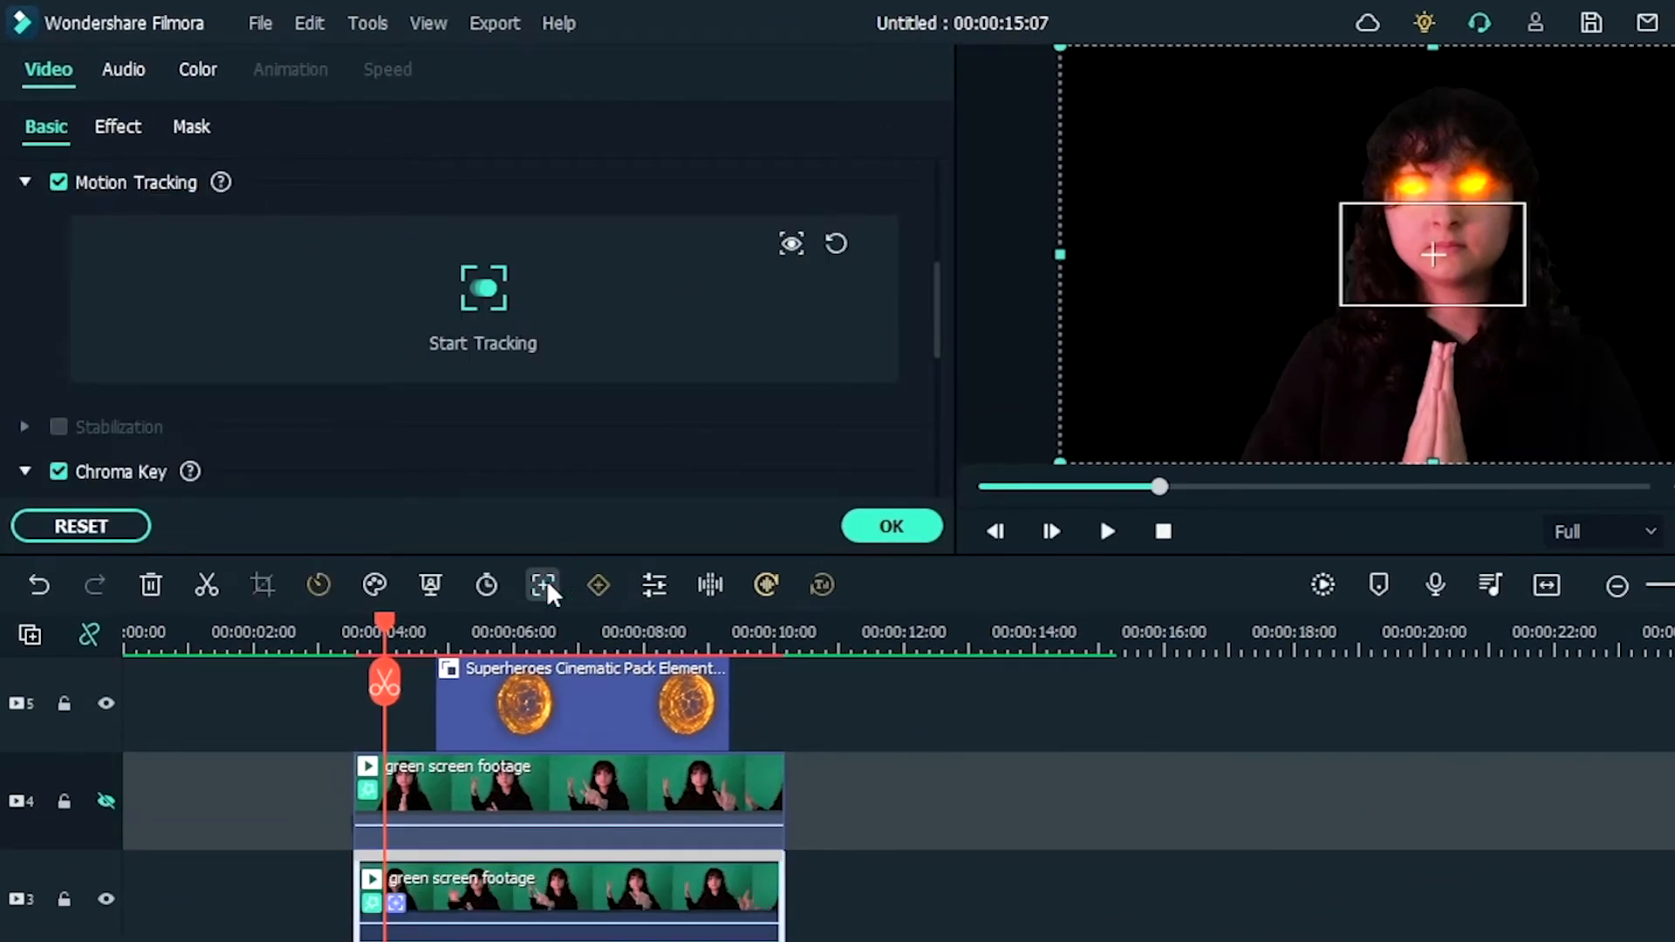
Step: Move and shrink the tracking box onto the raised hand at about 4.8 seconds, and start the motion tracking
{"action": "left_click_drag", "start_coordinate": [383, 625], "coordinate": [447, 665]}
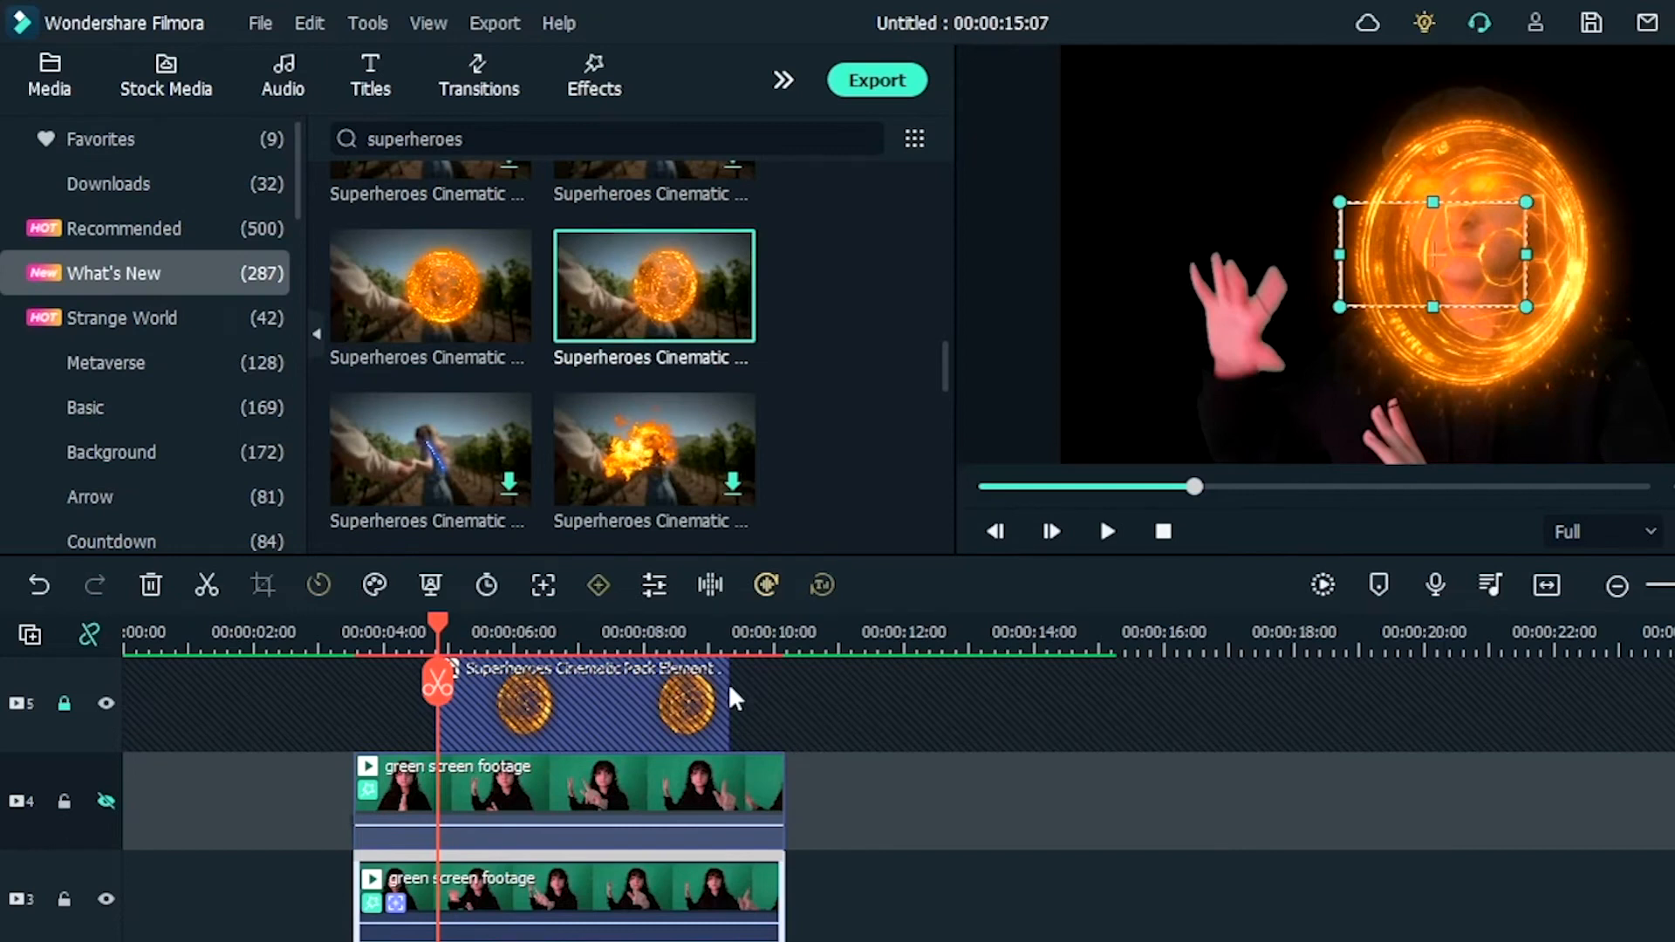
{"action": "left_click_drag", "start_coordinate": [1394, 249], "coordinate": [1269, 303]}
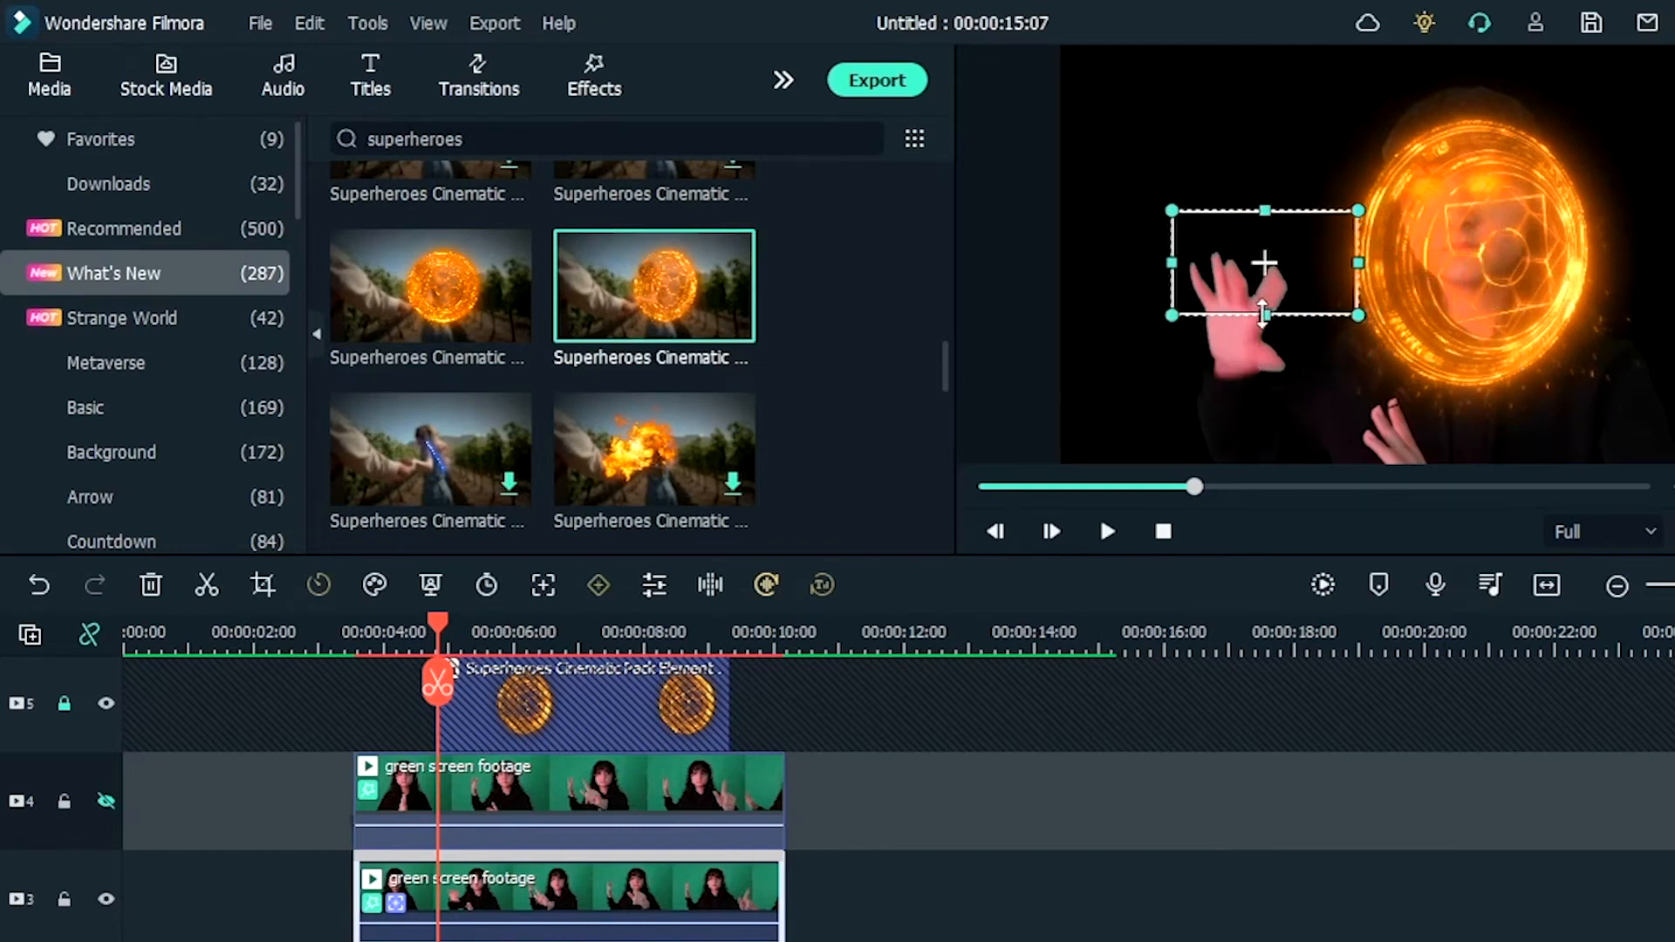
{"action": "left_click", "coordinate": [645, 886]}
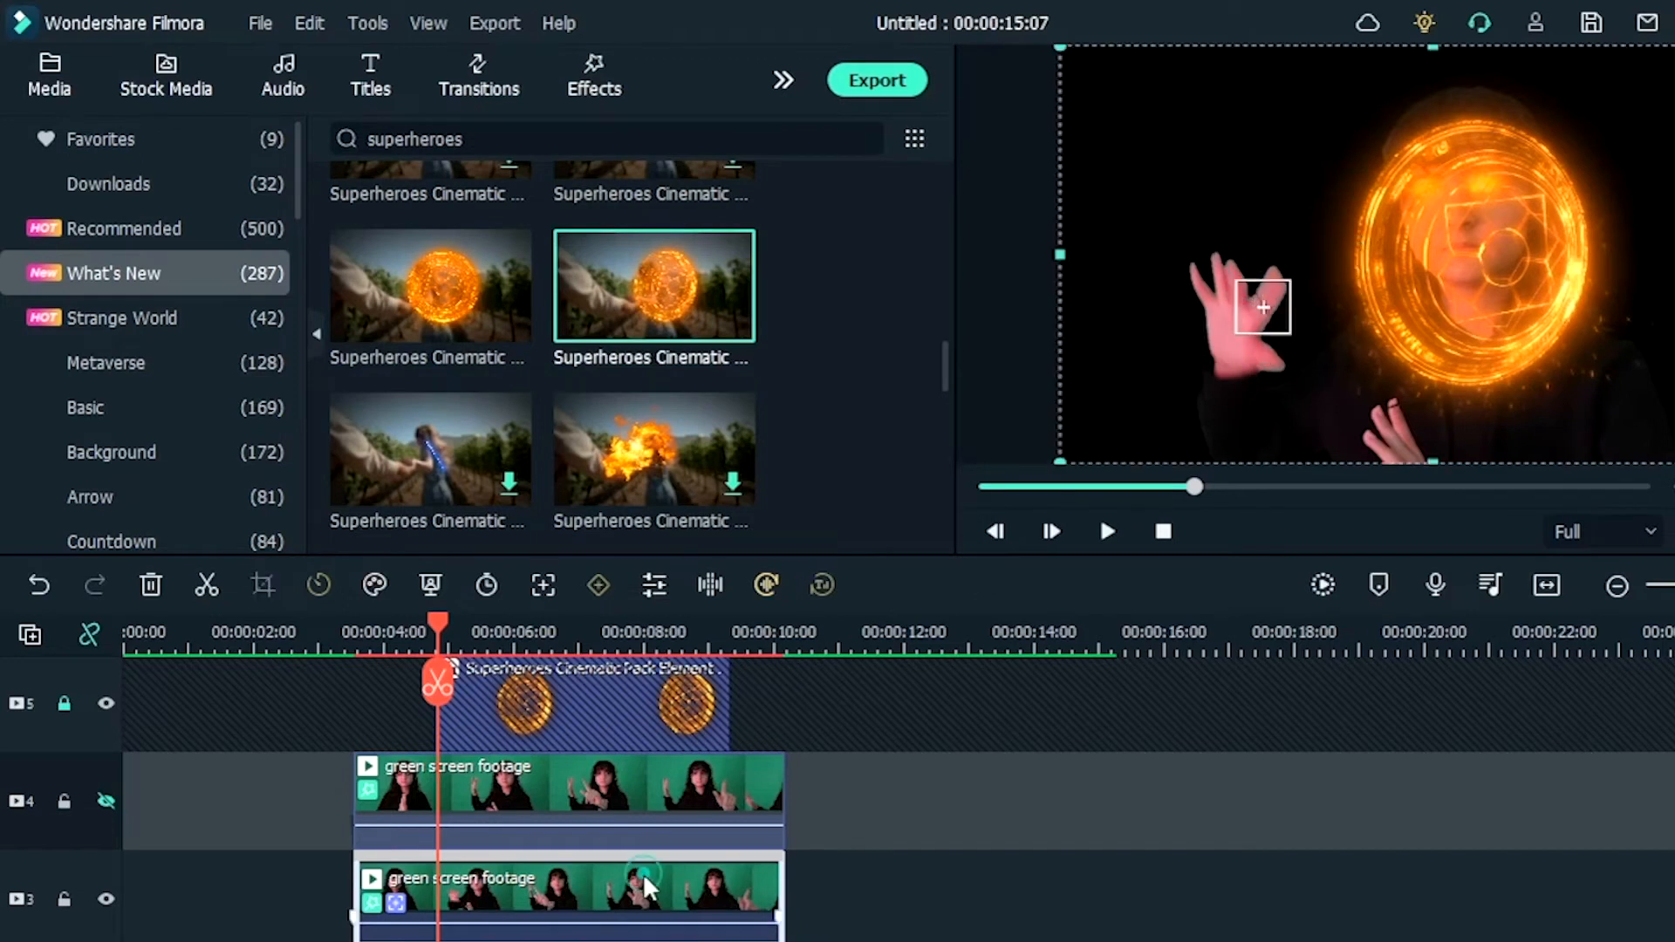
{"action": "double_click", "coordinate": [646, 886]}
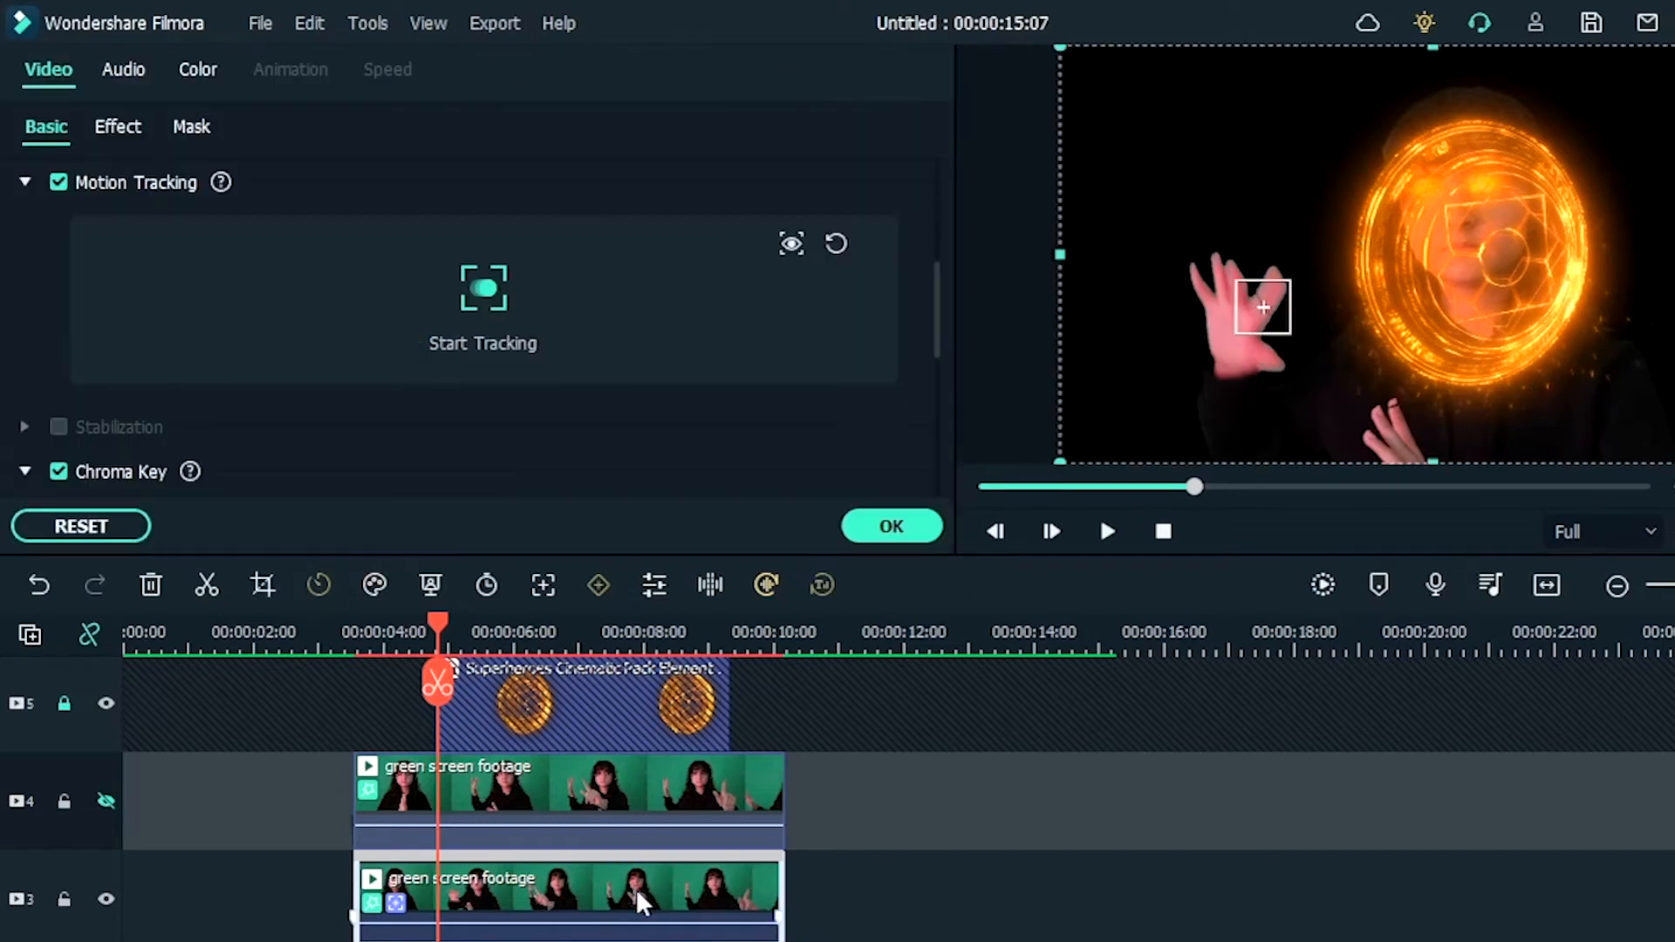
{"action": "left_click", "coordinate": [489, 301]}
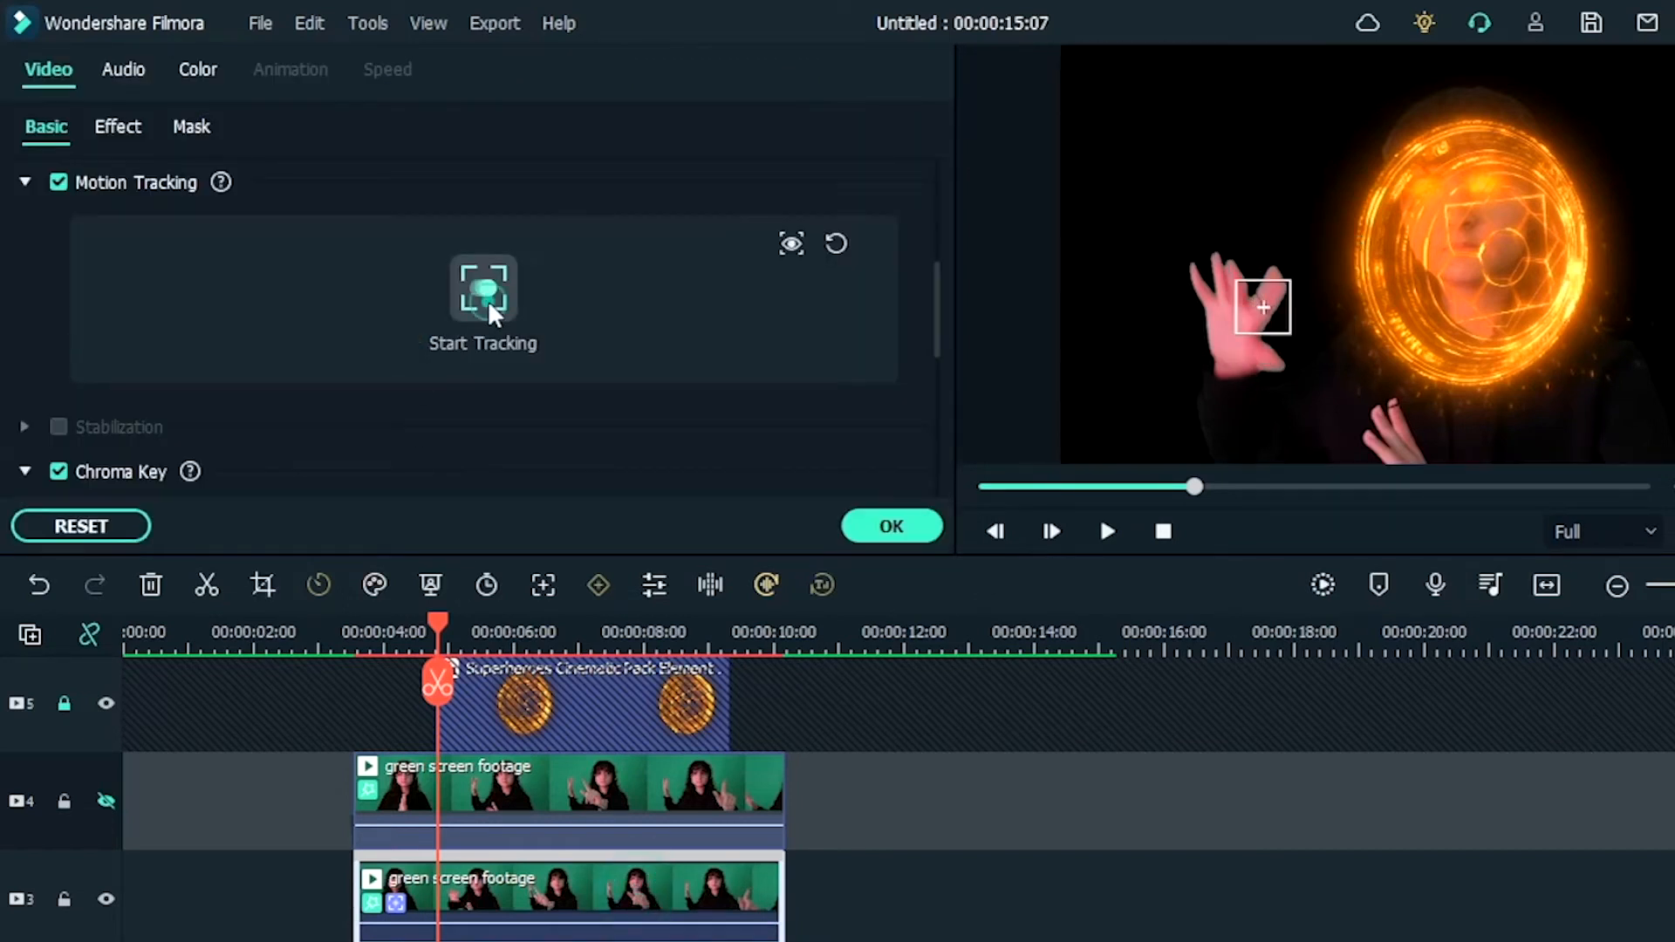
Step: Unlock track 5 and link the Superheroes Cinematic shield element to the tracked motion, positioned over the raised hand
{"action": "left_click", "coordinate": [65, 703]}
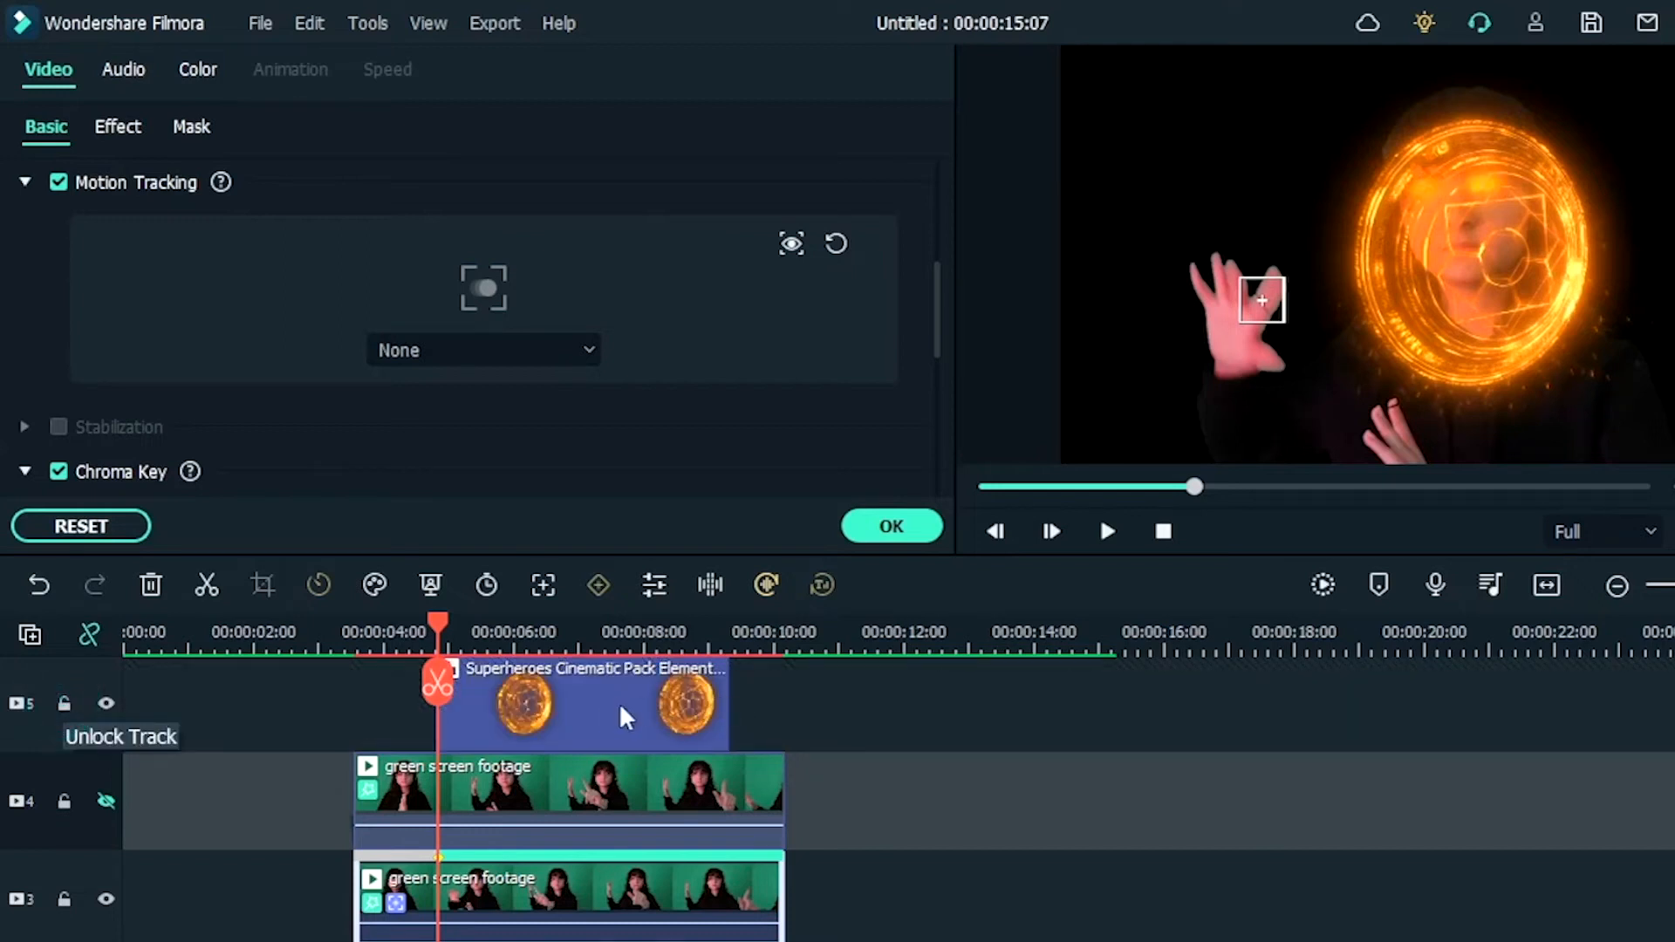
{"action": "left_click", "coordinate": [535, 349]}
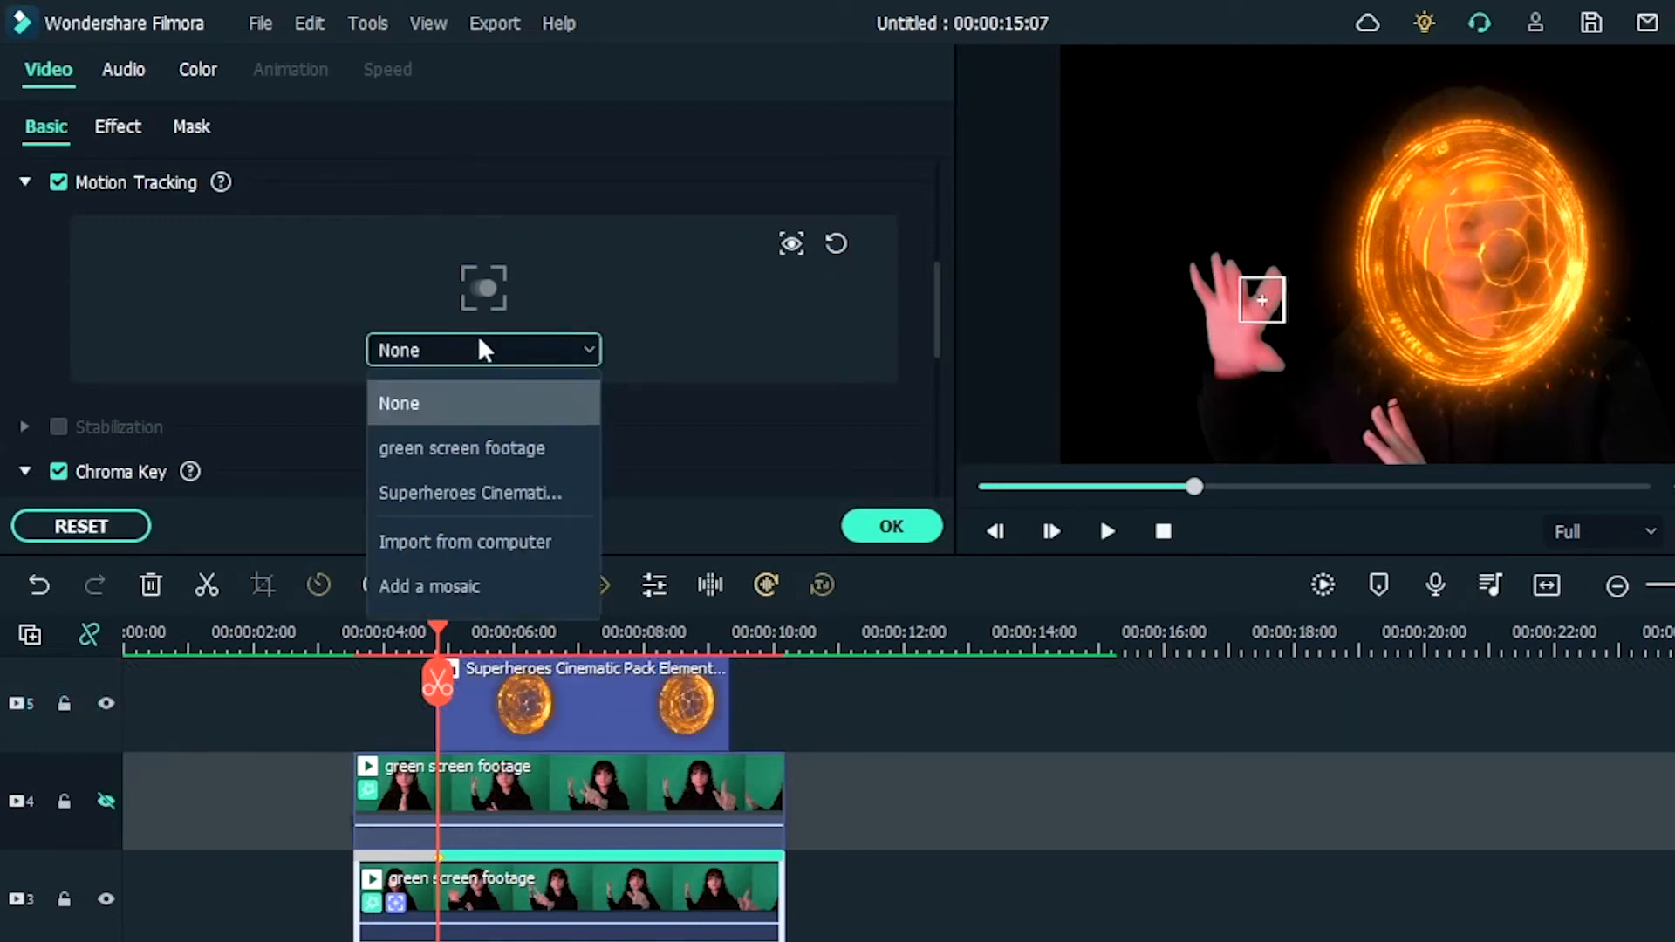
{"action": "left_click", "coordinate": [520, 497]}
{"action": "left_click_drag", "start_coordinate": [1284, 303], "coordinate": [1246, 303]}
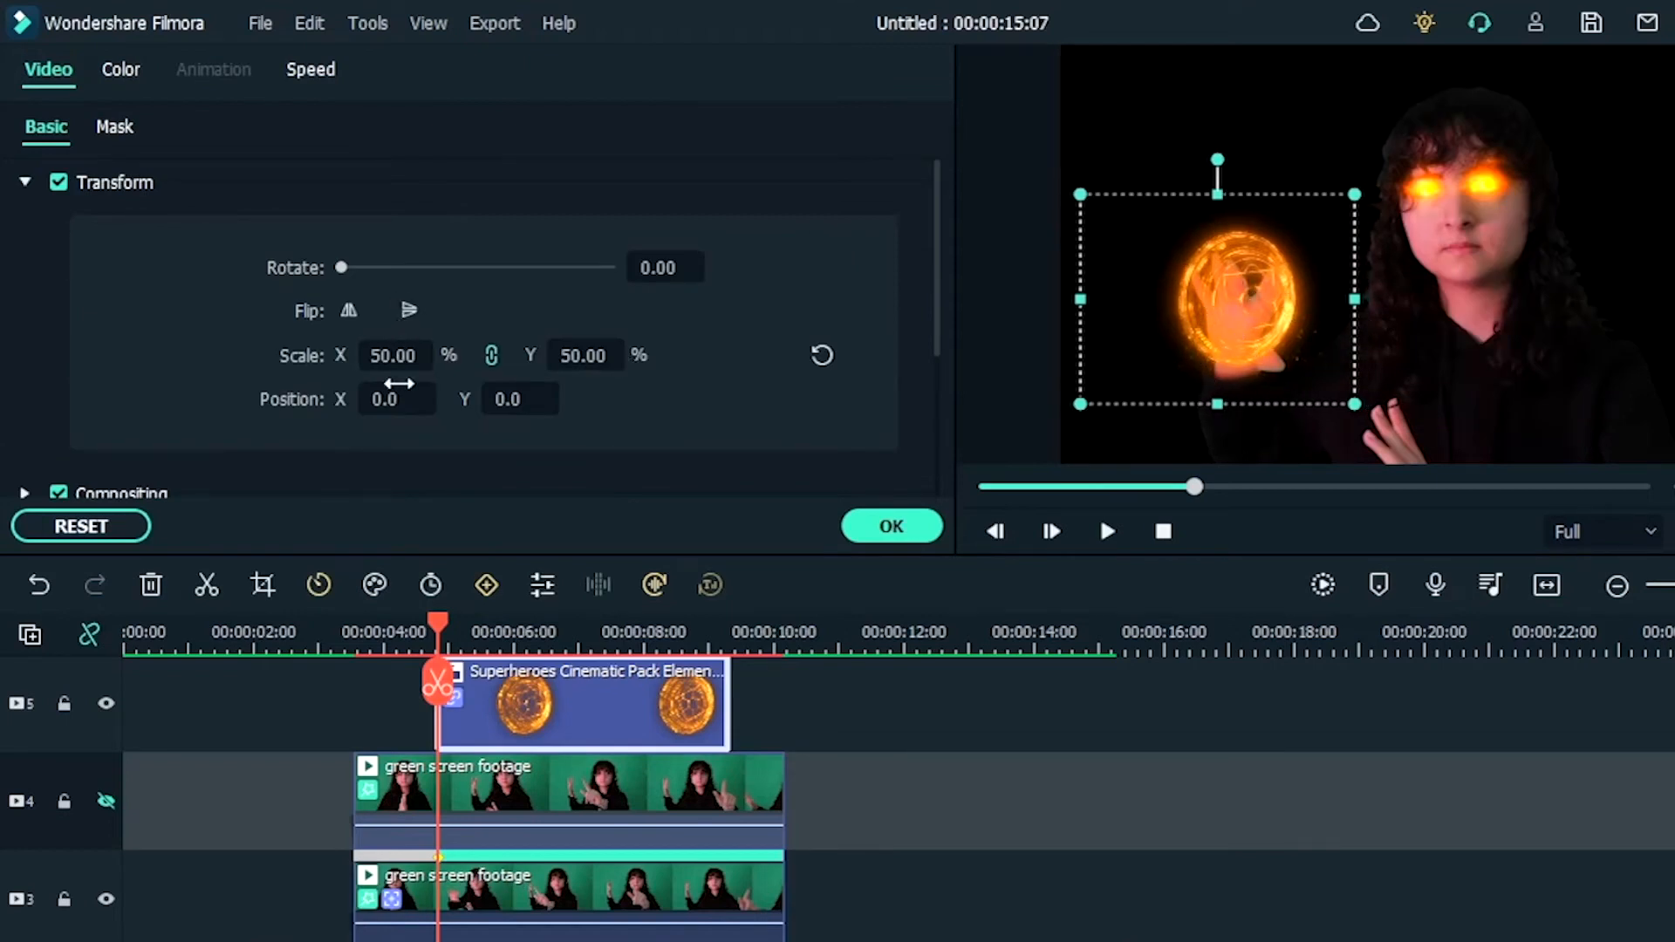
Step: Enlarge the linked shield to over 65% scale, center it on the raised hand and play back the result
{"action": "left_click_drag", "start_coordinate": [386, 351], "coordinate": [390, 350]}
{"action": "left_click_drag", "start_coordinate": [1357, 402], "coordinate": [1423, 458]}
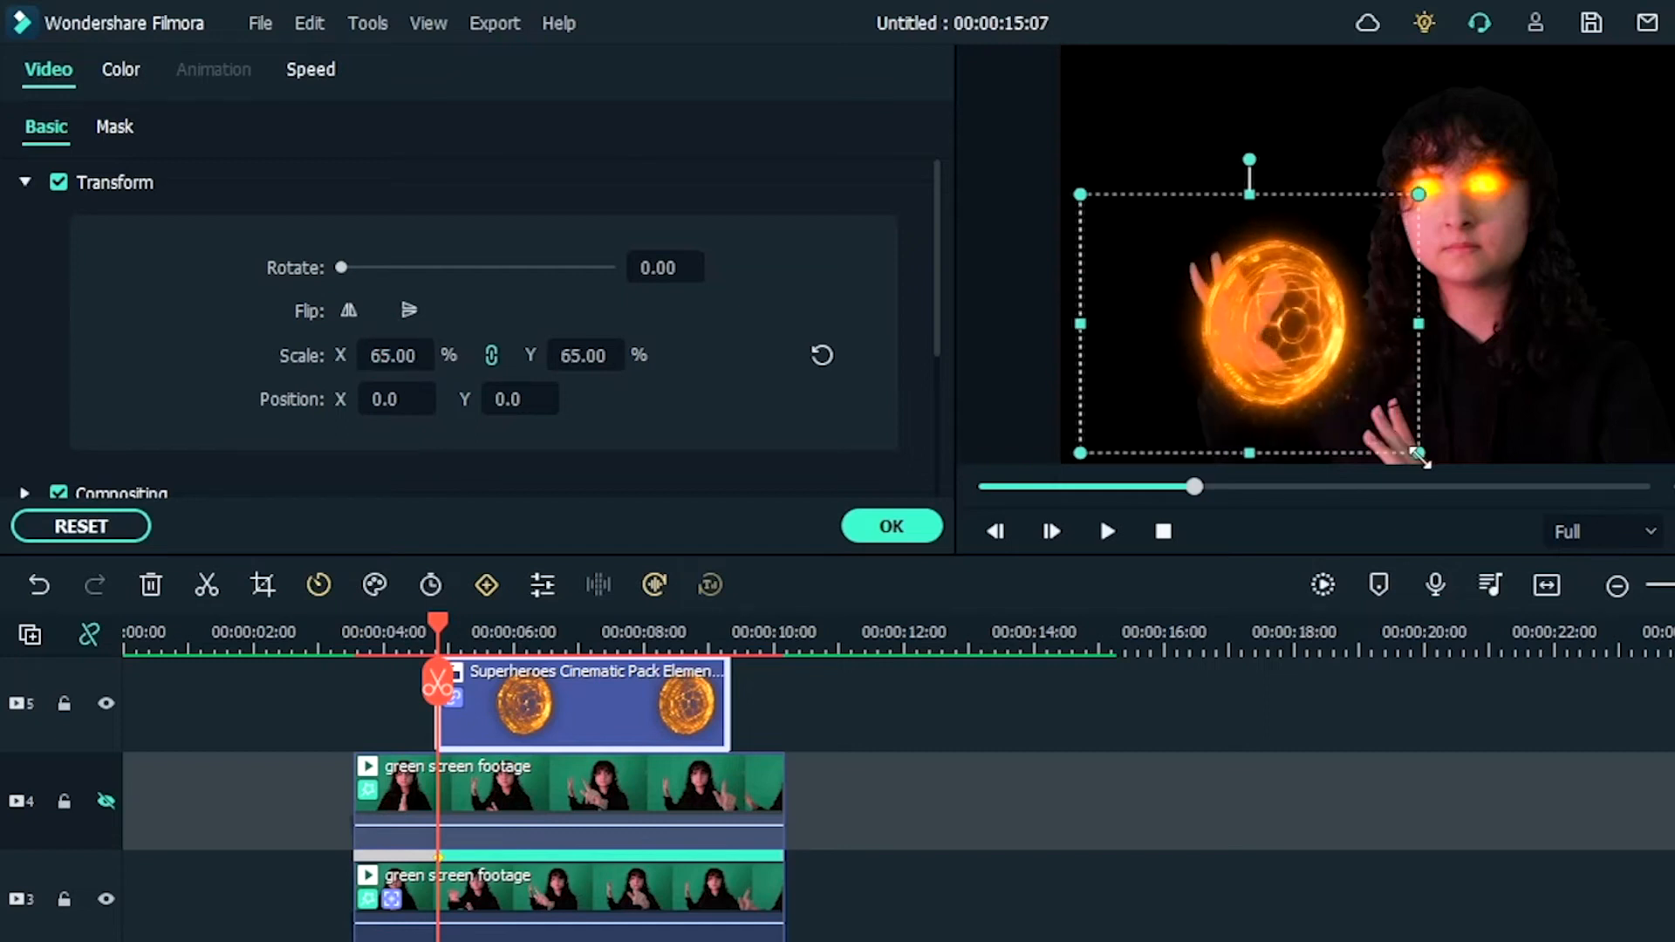
{"action": "mouse_move", "coordinate": [1324, 376]}
{"action": "left_mouse_down"}
{"action": "mouse_move", "coordinate": [1271, 348]}
{"action": "mouse_move", "coordinate": [1292, 367]}
{"action": "left_mouse_up"}
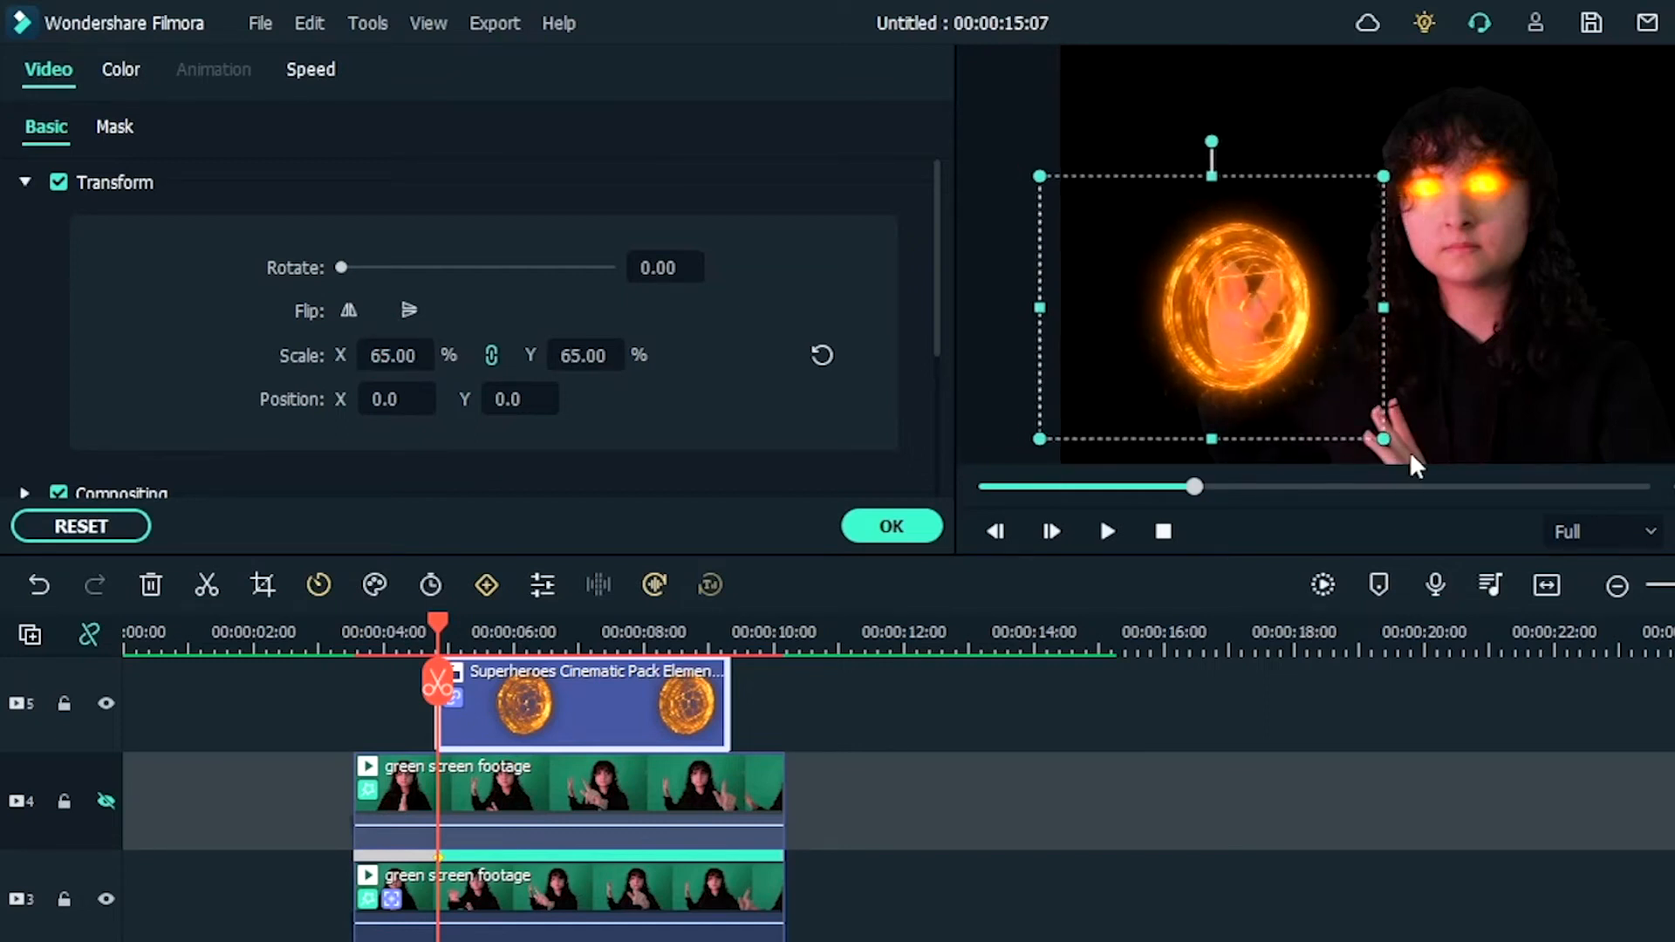
{"action": "left_click_drag", "start_coordinate": [1384, 443], "coordinate": [1420, 473]}
{"action": "left_click_drag", "start_coordinate": [1317, 380], "coordinate": [1289, 362]}
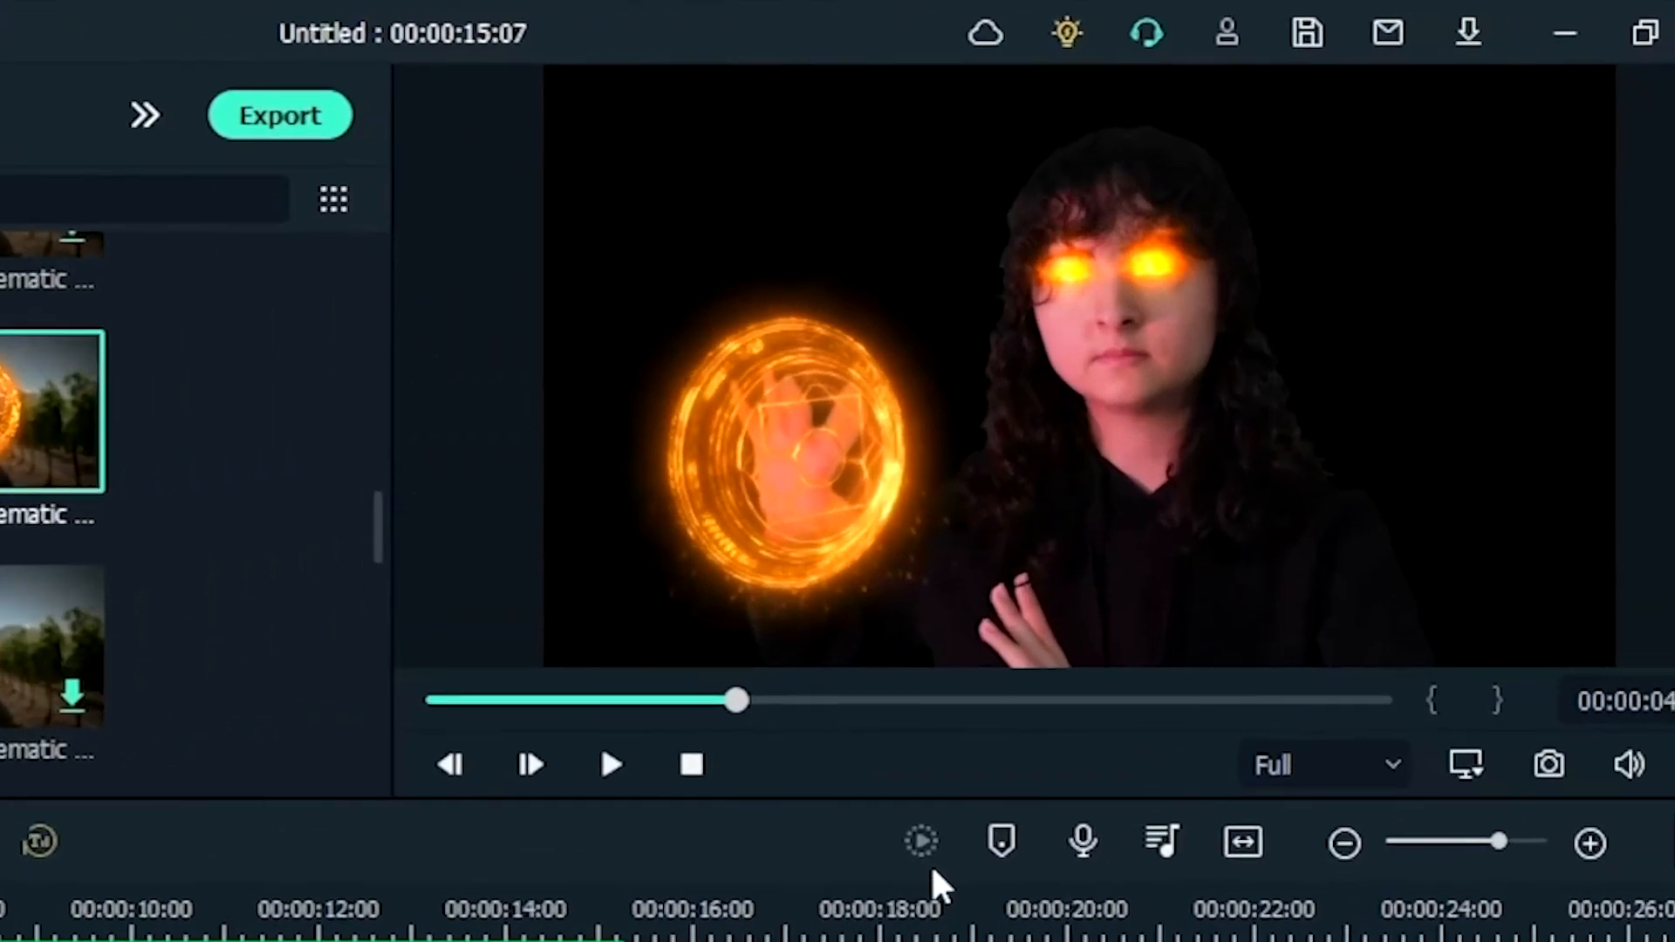
{"action": "key", "text": "space"}
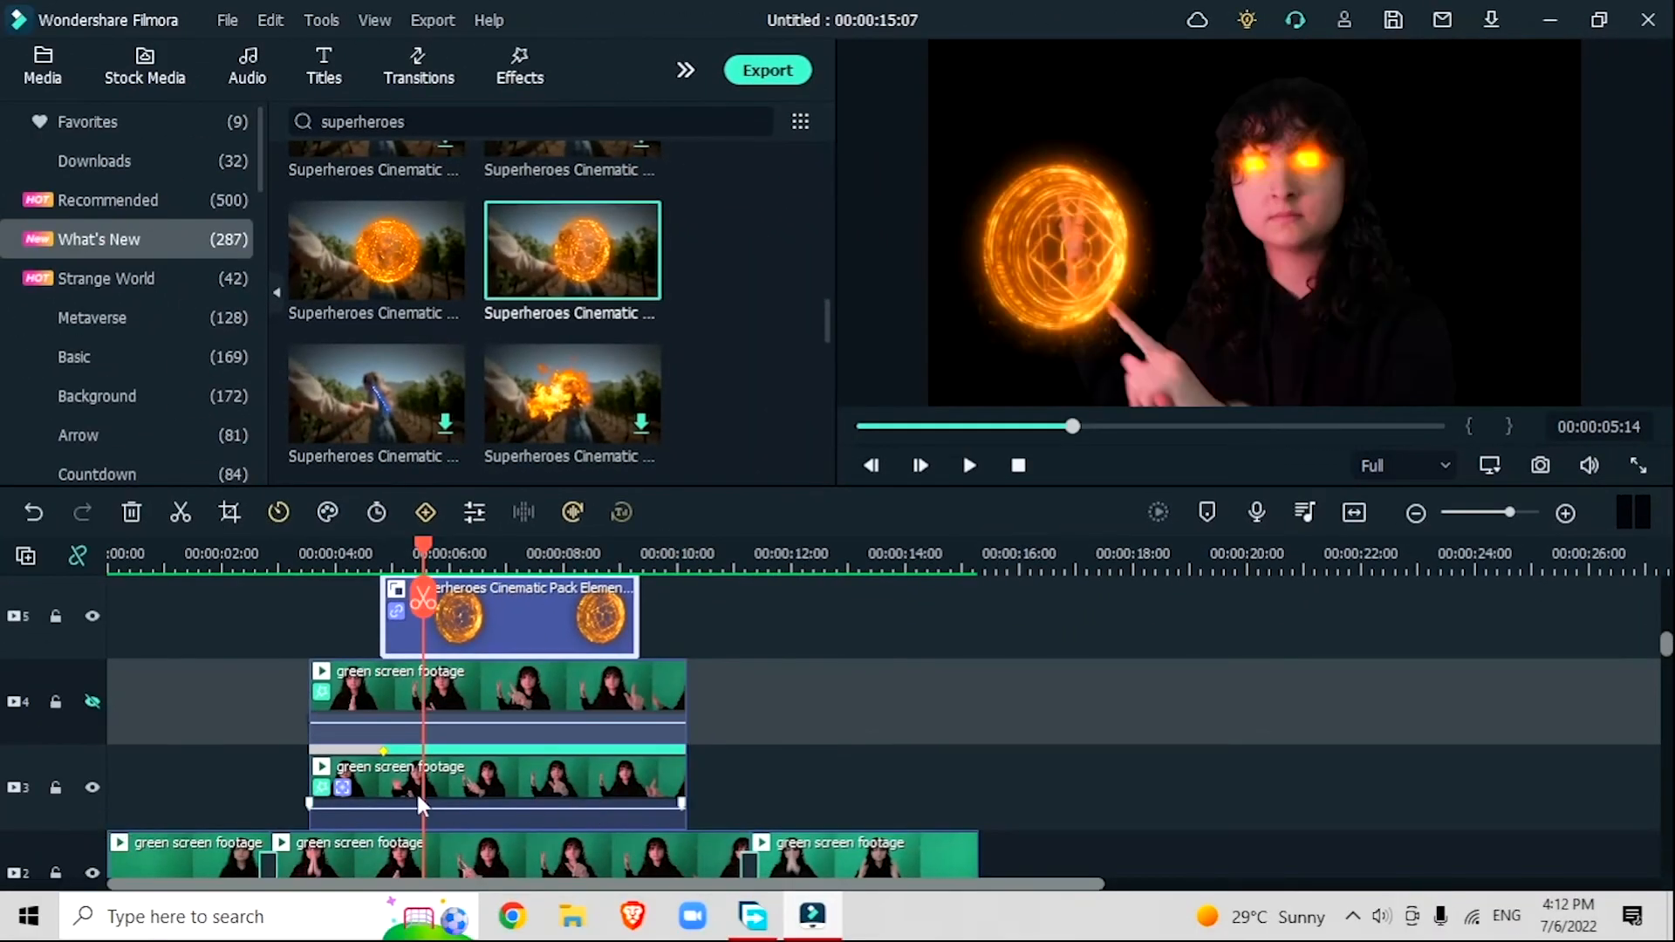
Step: Lock tracks 3 and 5
{"action": "left_click", "coordinate": [55, 787]}
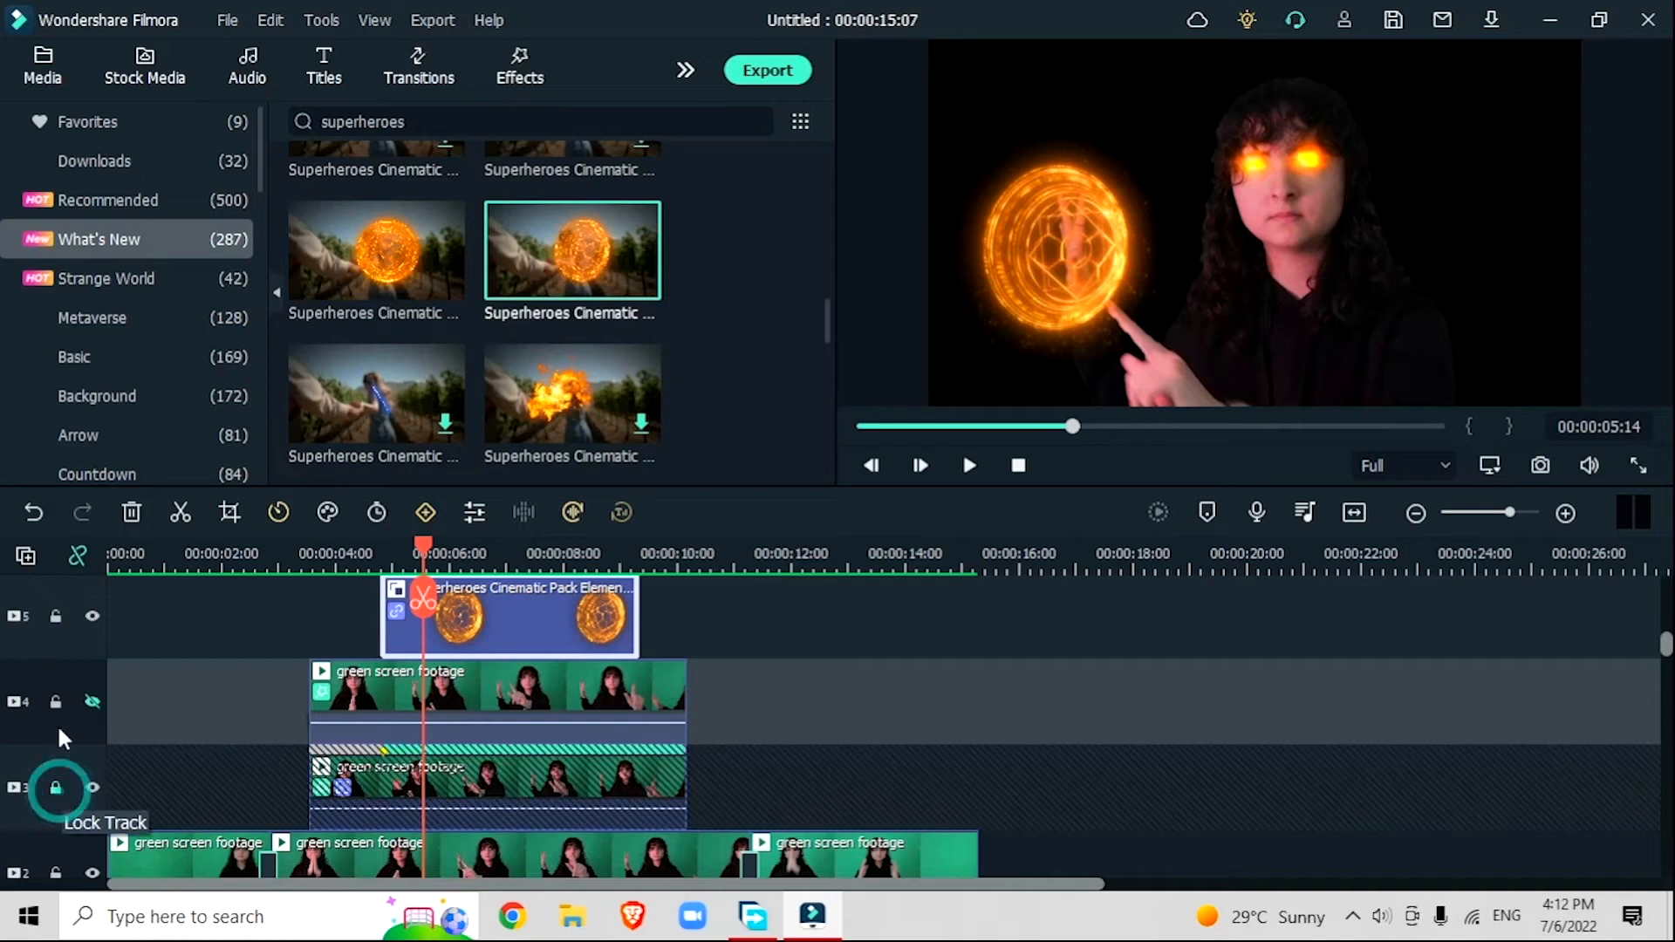
{"action": "left_click", "coordinate": [55, 616]}
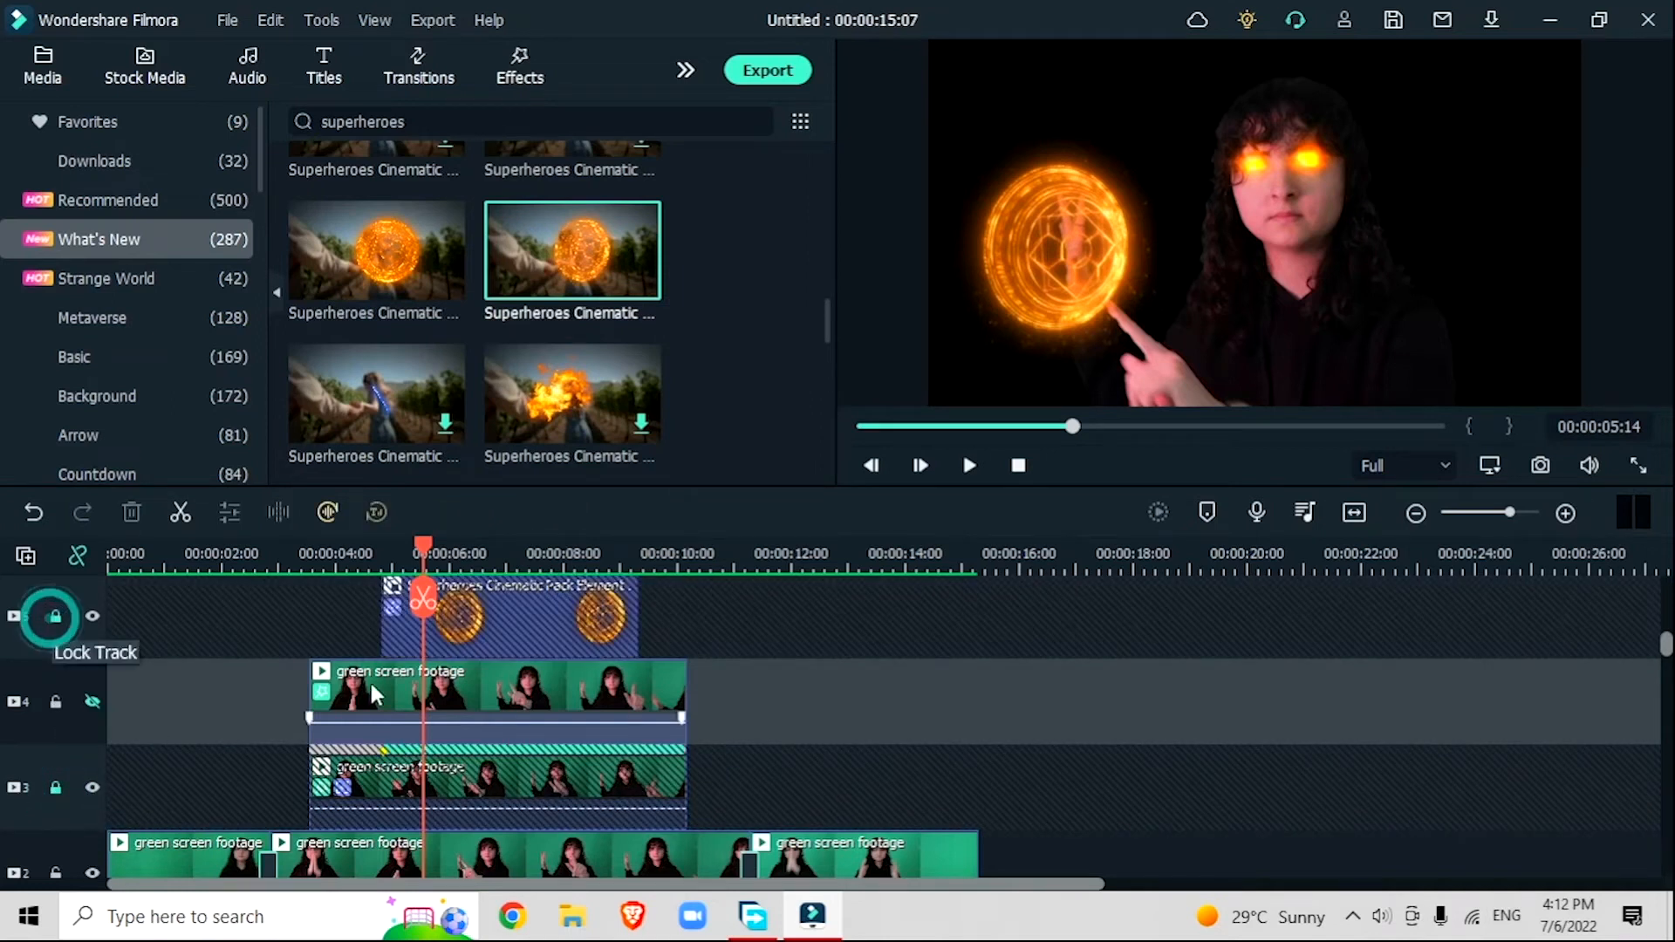
Step: Add another orange Superheroes Cinematic Pack shield on track 6 and trim its end to match the shield element on track 5
{"action": "scroll", "coordinate": [436, 768], "scroll_direction": "up", "scroll_amount": 1}
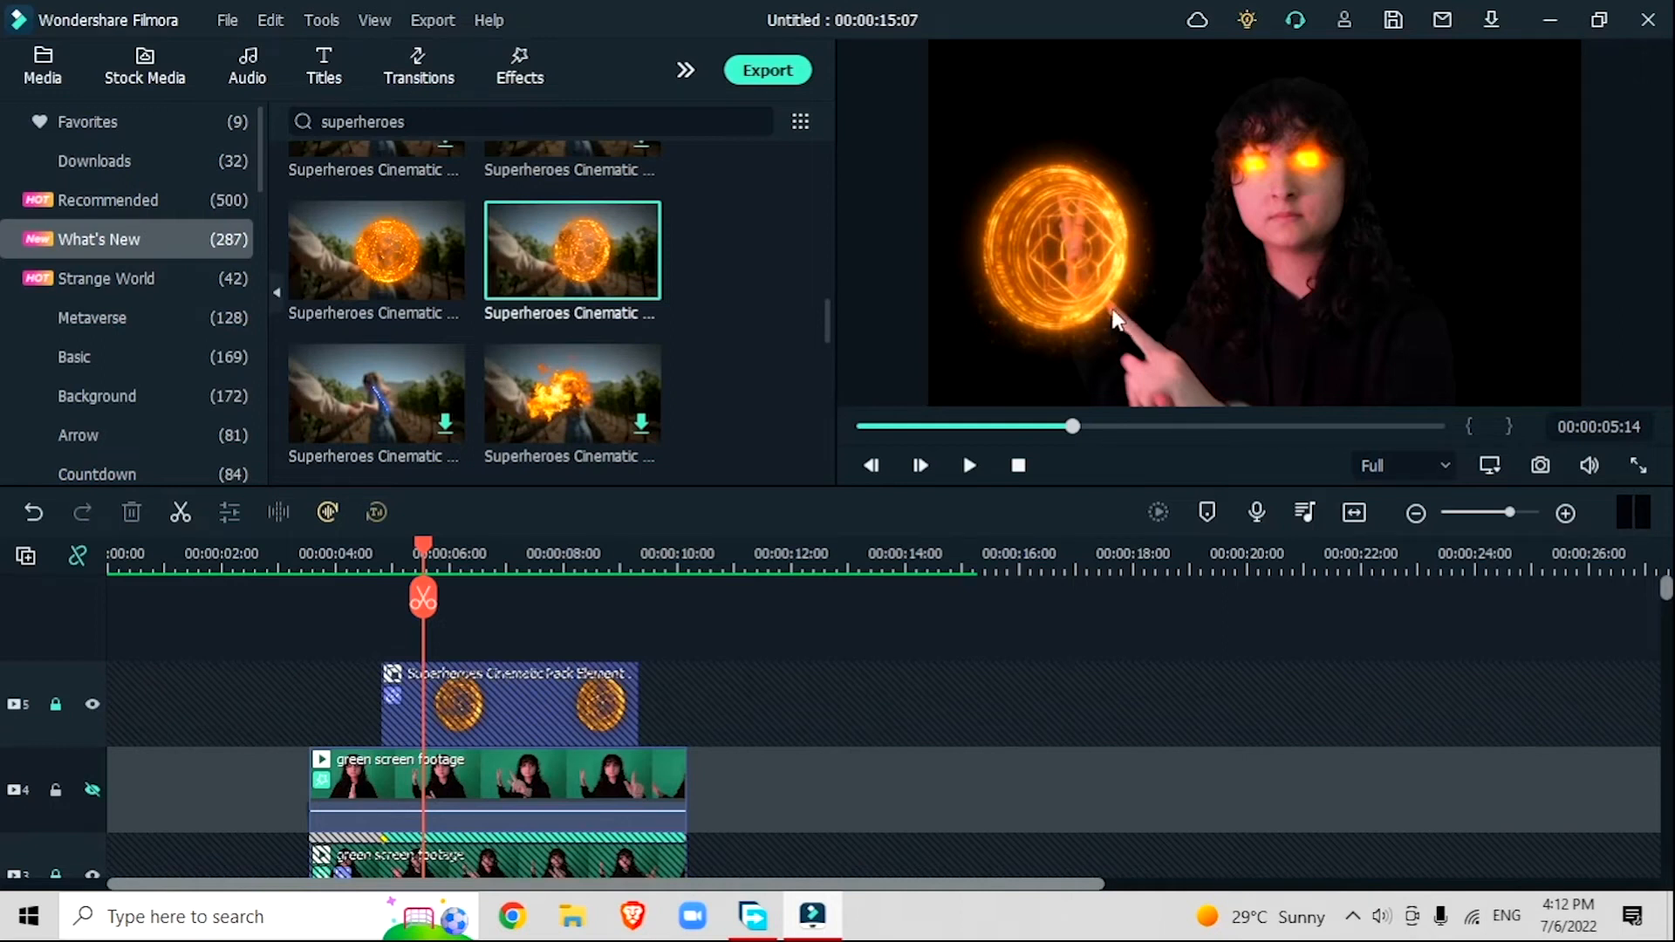
{"action": "left_click_drag", "start_coordinate": [376, 253], "coordinate": [499, 685]}
{"action": "left_click_drag", "start_coordinate": [779, 706], "coordinate": [634, 713]}
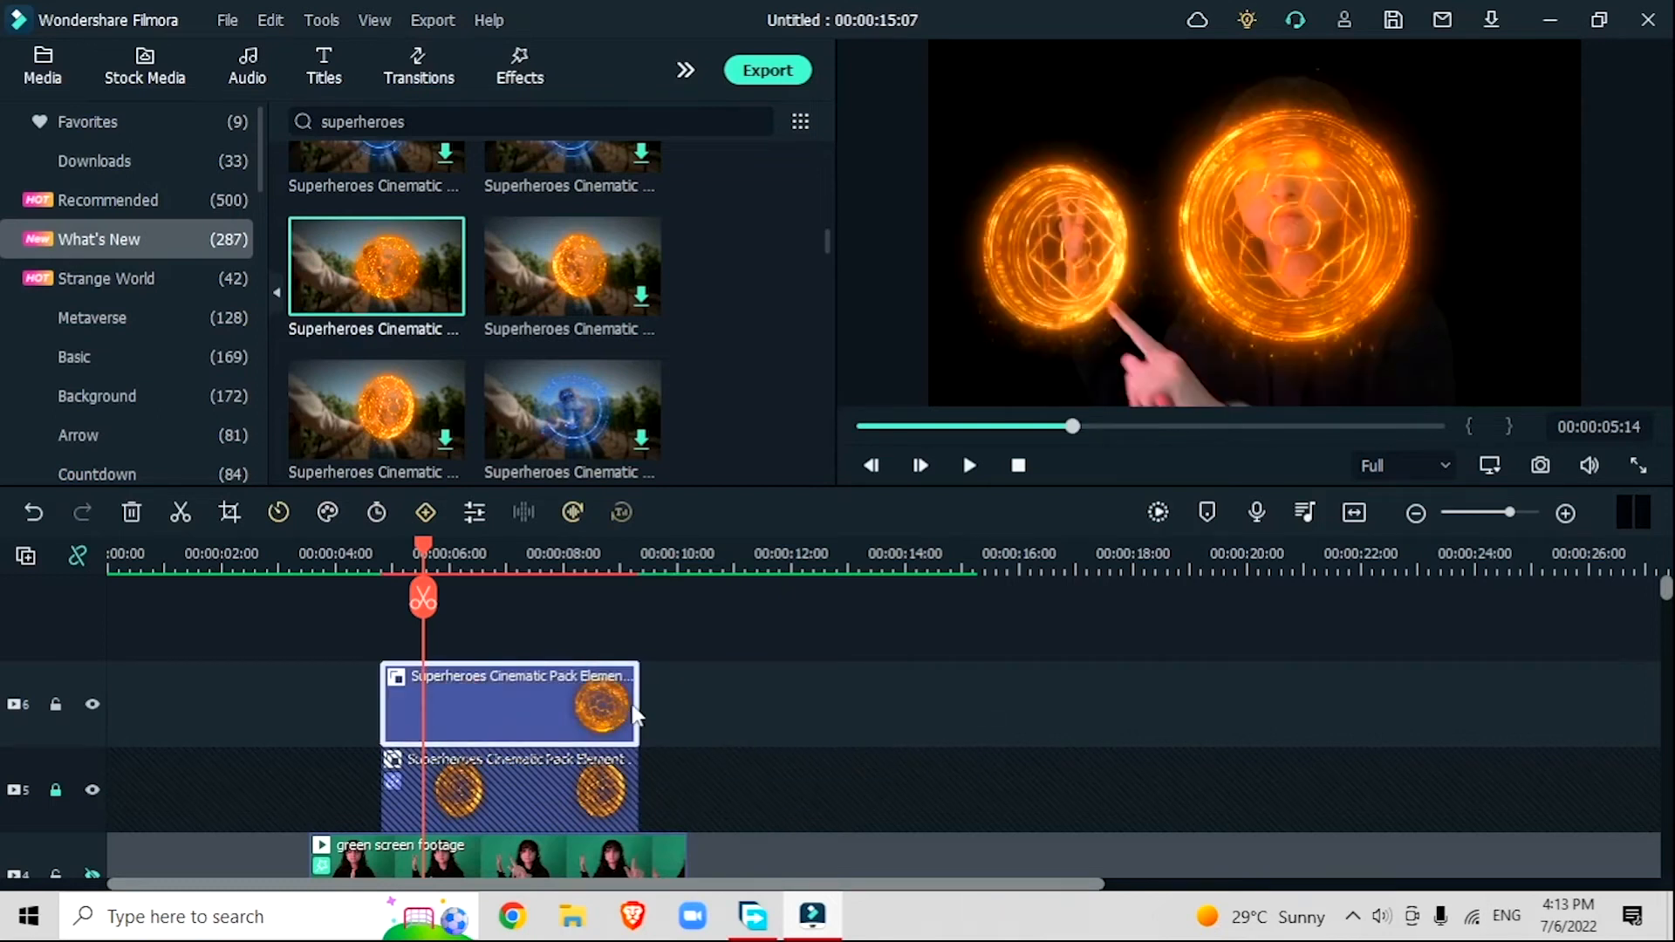
Step: Shrink the track 6 shield to a small disc and place it at the tip of the pointing finger
{"action": "double_click", "coordinate": [1335, 264]}
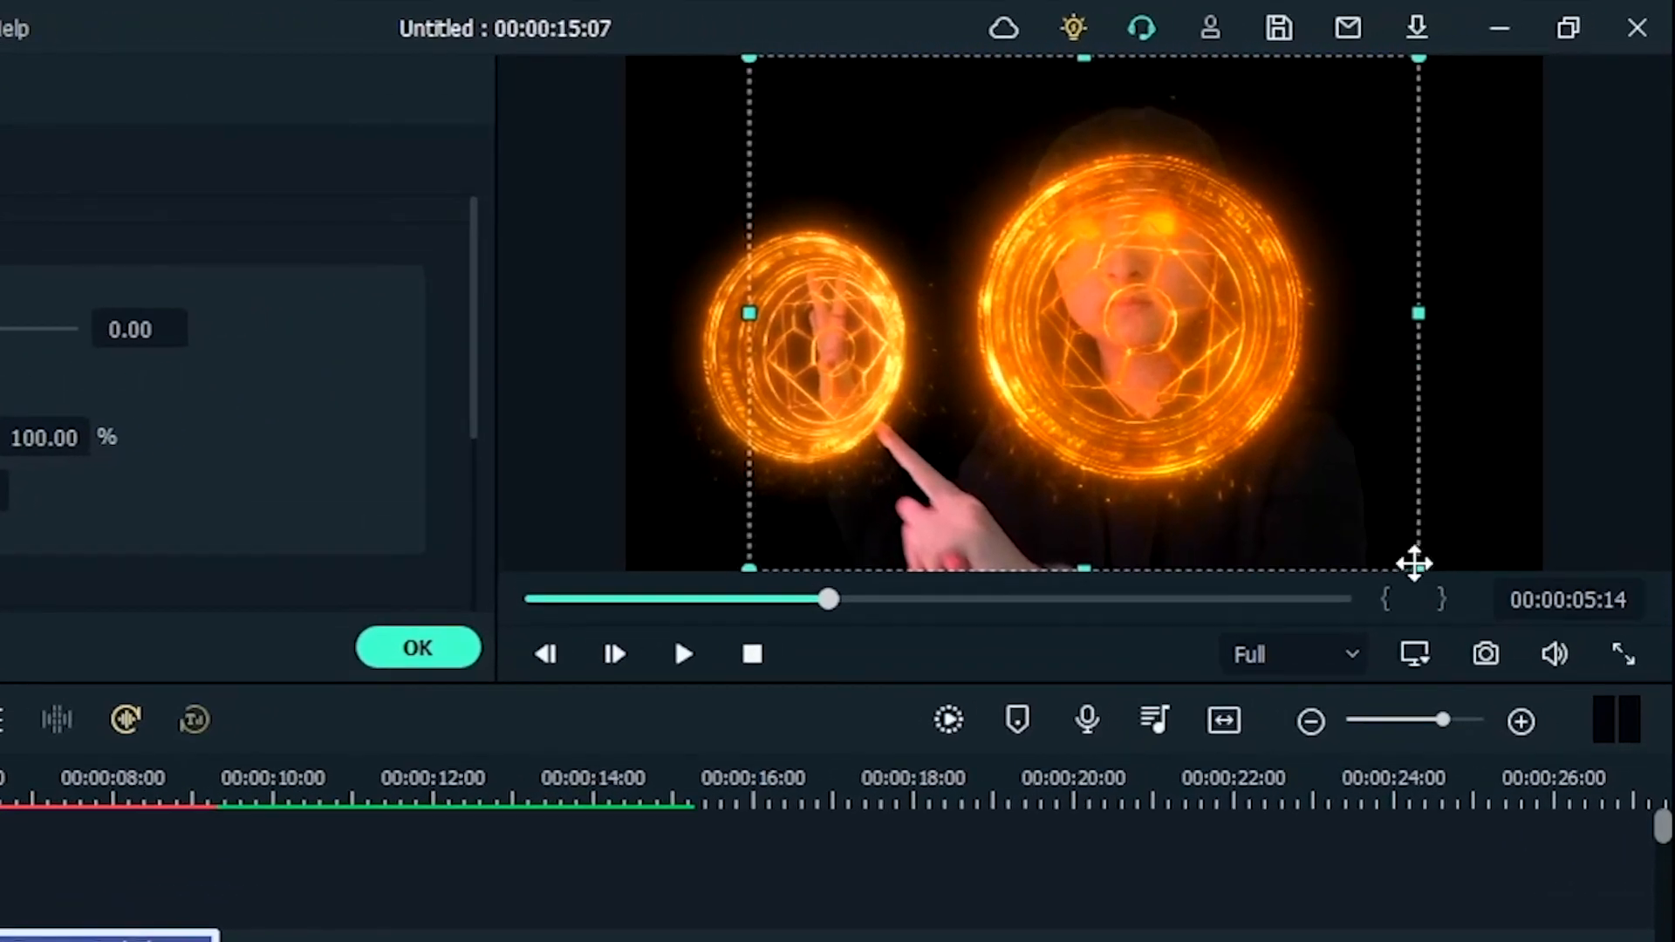
{"action": "left_click_drag", "start_coordinate": [1457, 471], "coordinate": [888, 132]}
{"action": "left_click_drag", "start_coordinate": [744, 159], "coordinate": [680, 109]}
{"action": "left_click_drag", "start_coordinate": [785, 83], "coordinate": [892, 443]}
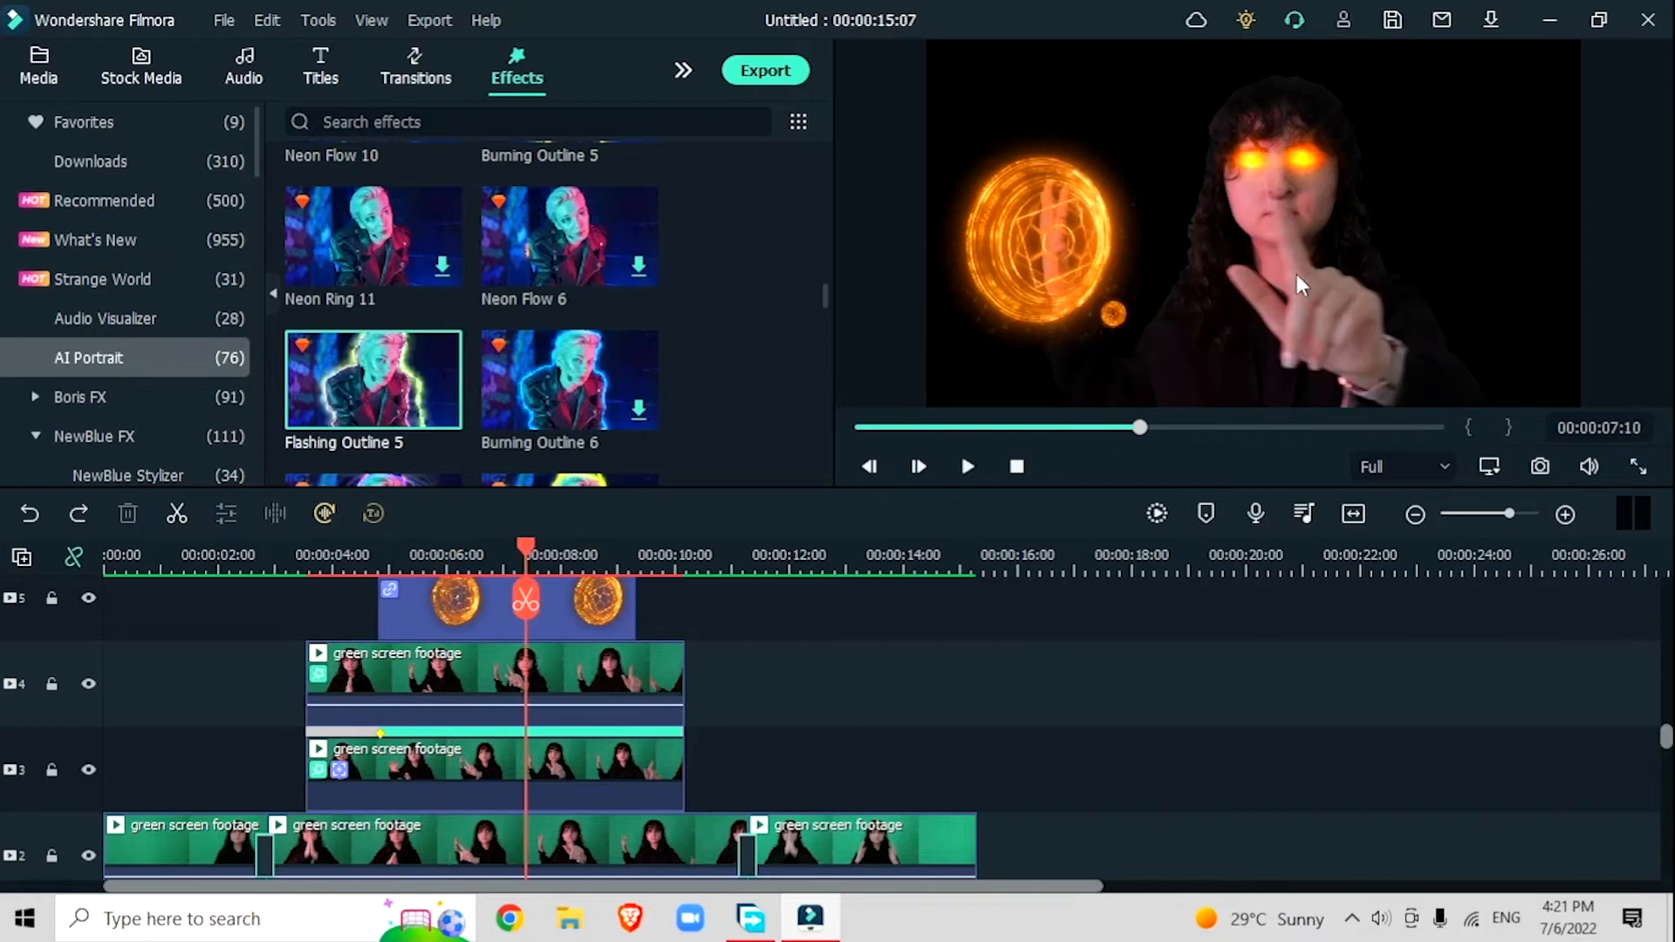
Step: Add a custom animation keyframe to the small track 6 shield near 00:00:04:20, at 15.33% scale and position X -40.2, Y -135.0
{"action": "left_click_drag", "start_coordinate": [526, 548], "coordinate": [617, 583]}
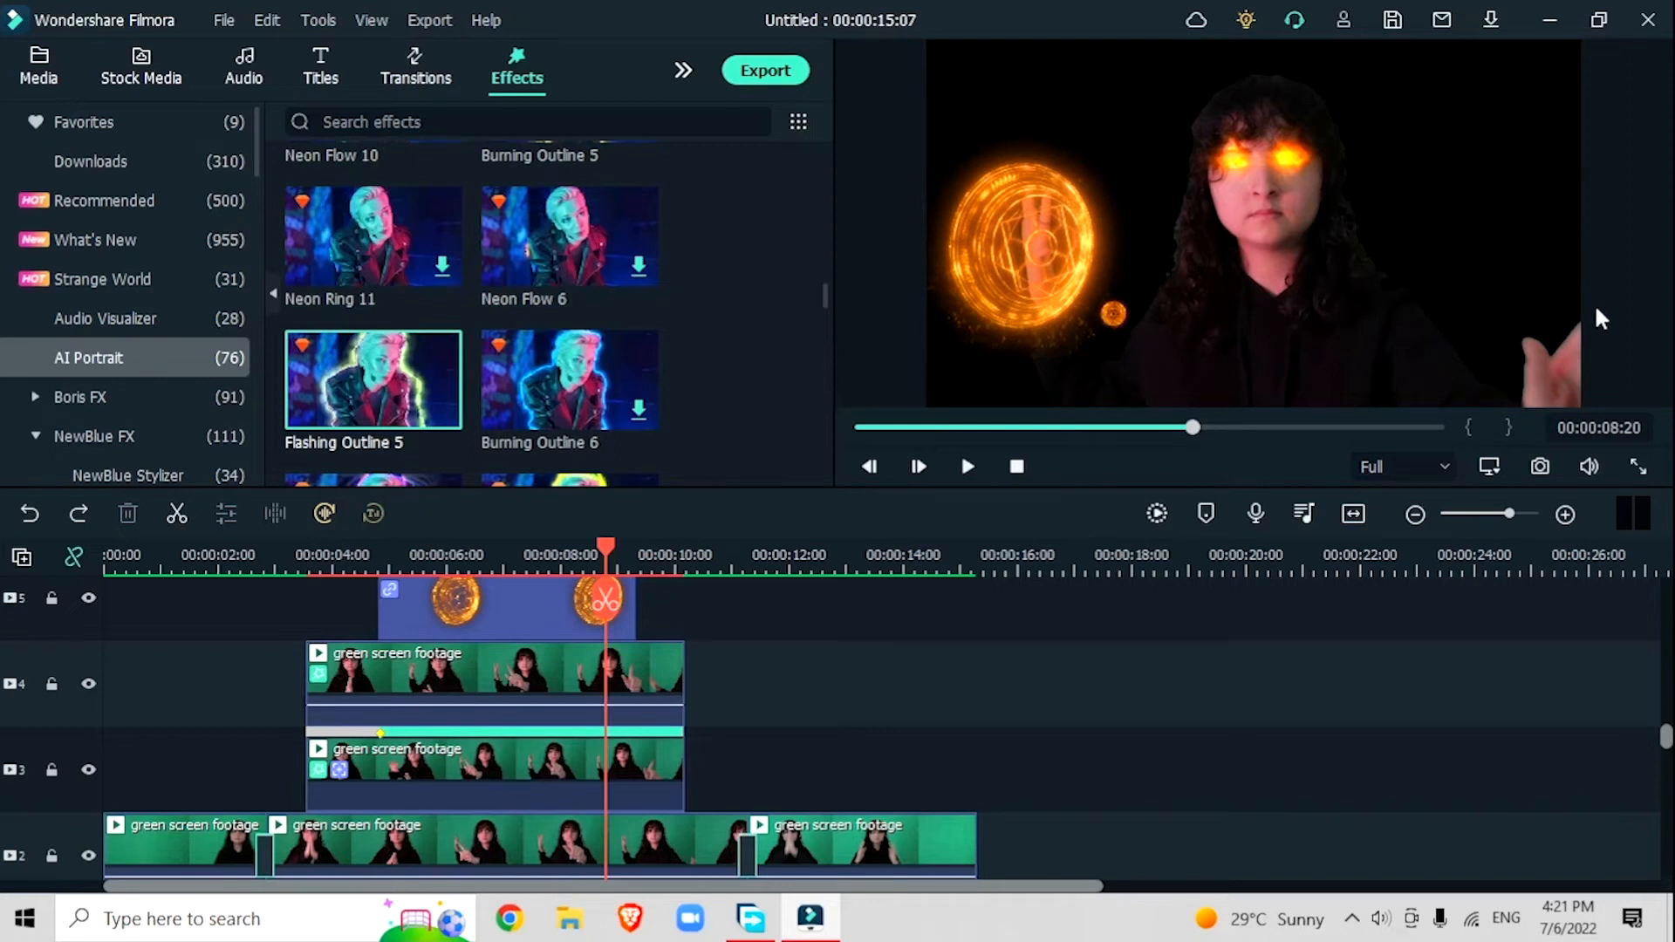
{"action": "left_click_drag", "start_coordinate": [548, 654], "coordinate": [454, 616]}
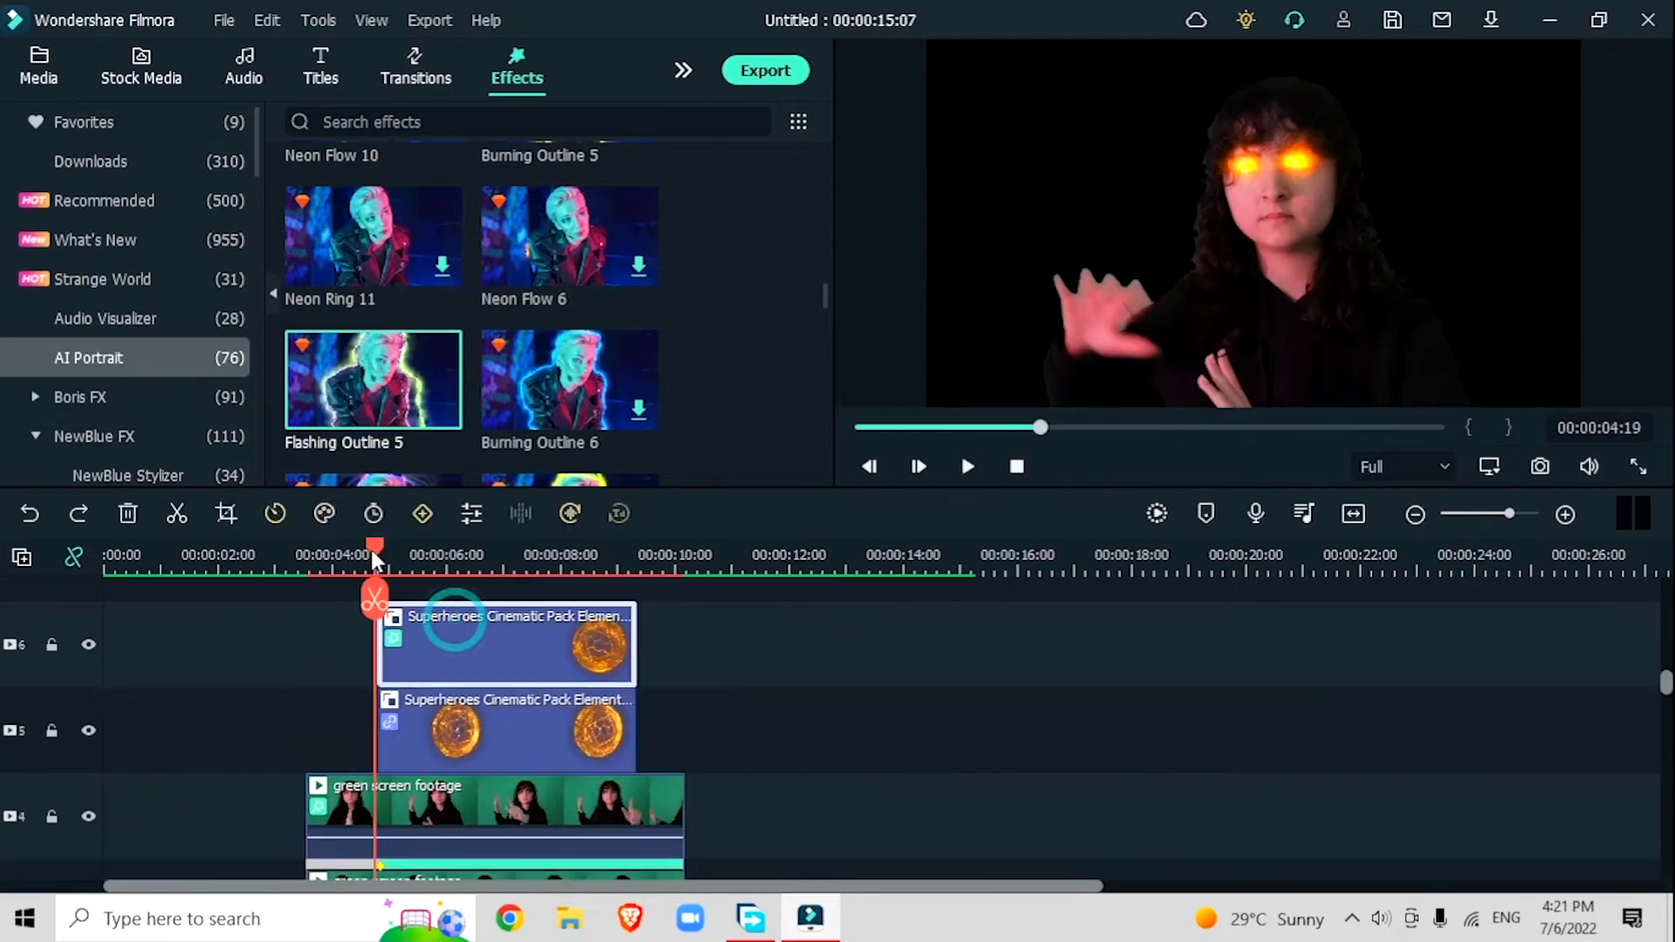
{"action": "left_click_drag", "start_coordinate": [375, 547], "coordinate": [379, 550]}
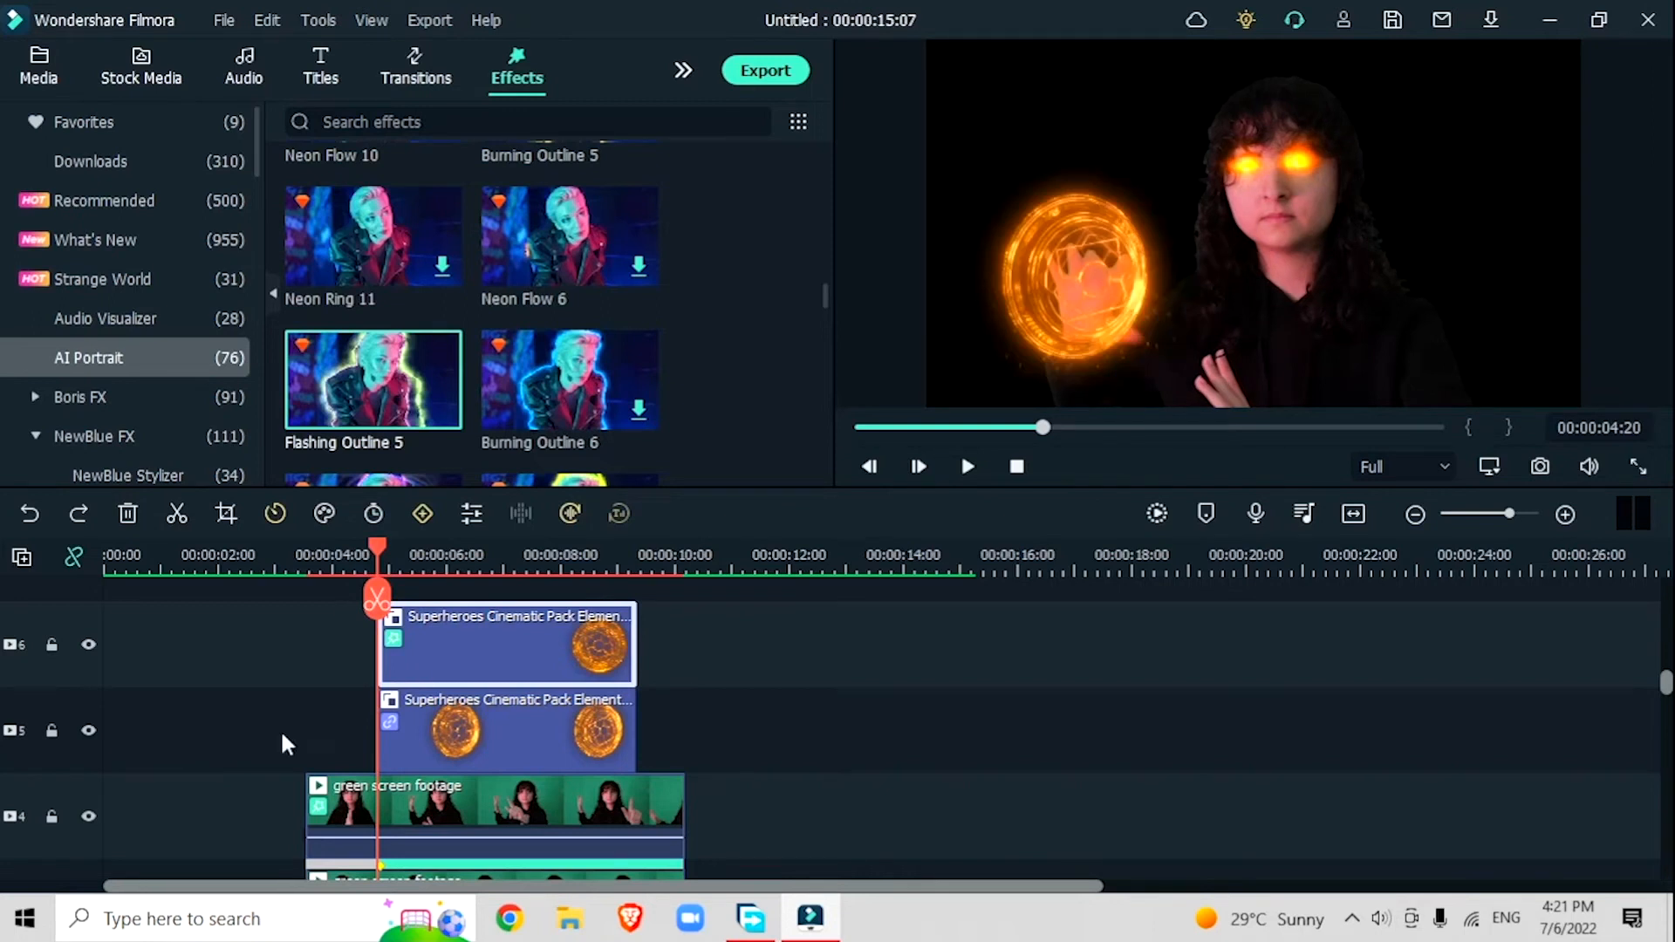
{"action": "double_click", "coordinate": [454, 642]}
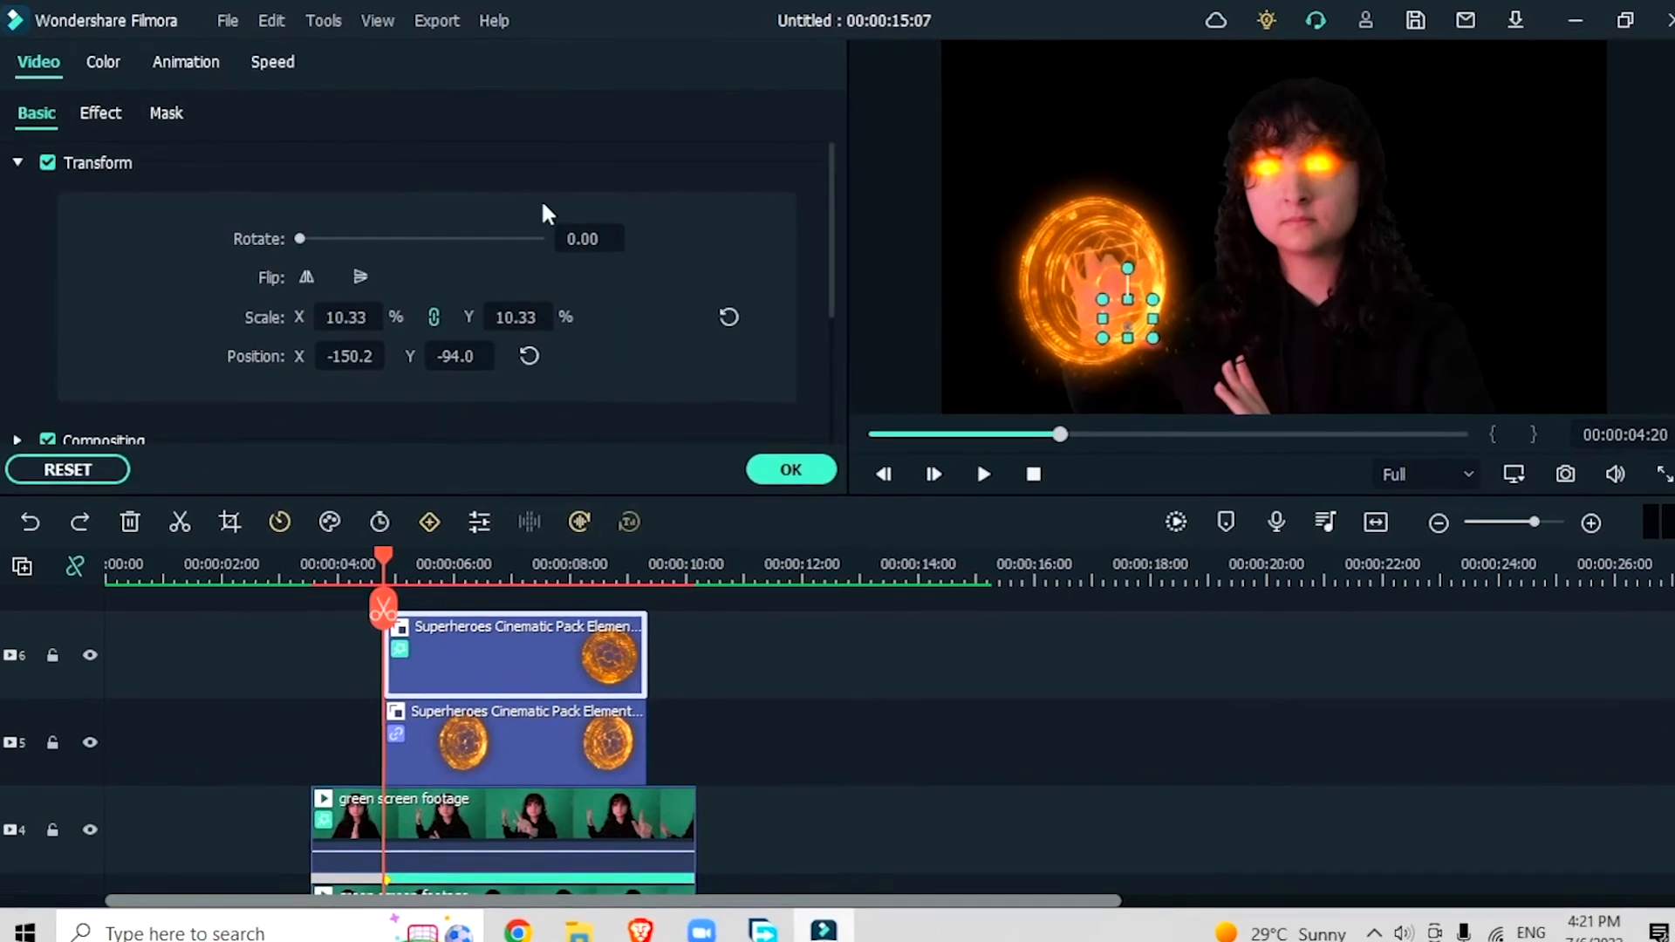
{"action": "left_click_drag", "start_coordinate": [339, 358], "coordinate": [474, 359]}
{"action": "left_click_drag", "start_coordinate": [363, 370], "coordinate": [375, 328]}
{"action": "left_click", "coordinate": [136, 118]}
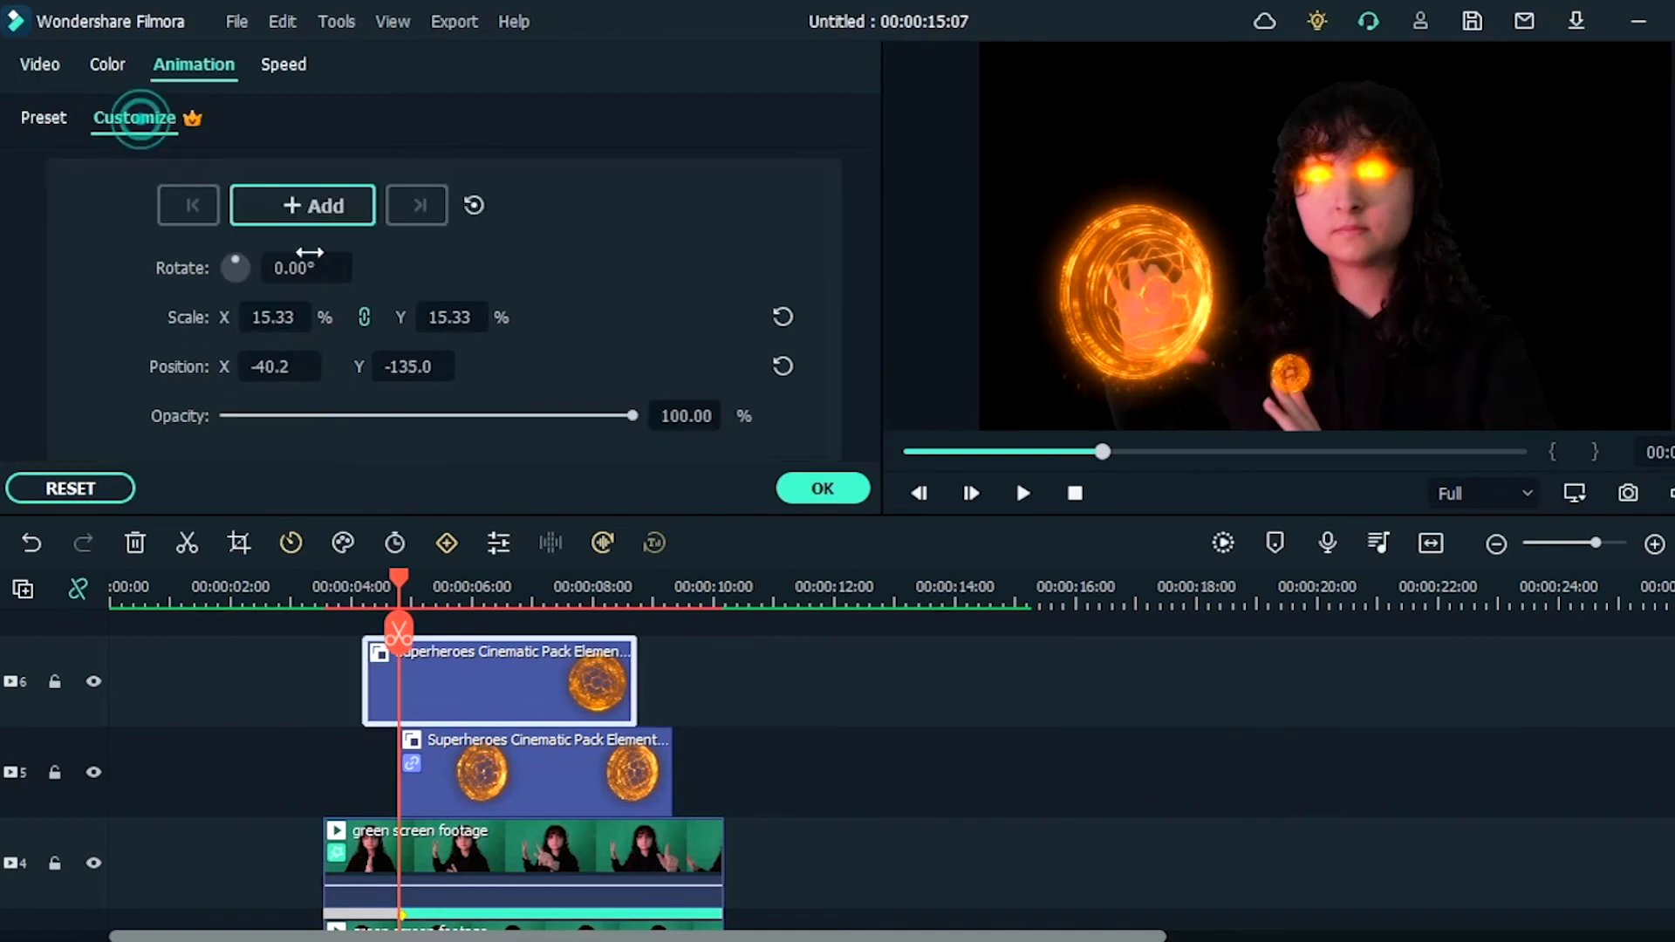
{"action": "left_click", "coordinate": [318, 206]}
Step: Keyframe the small shield's position along the clip so it follows the fingertip, starting with X -47.2 a few frames further on
{"action": "left_click_drag", "start_coordinate": [403, 587], "coordinate": [413, 591]}
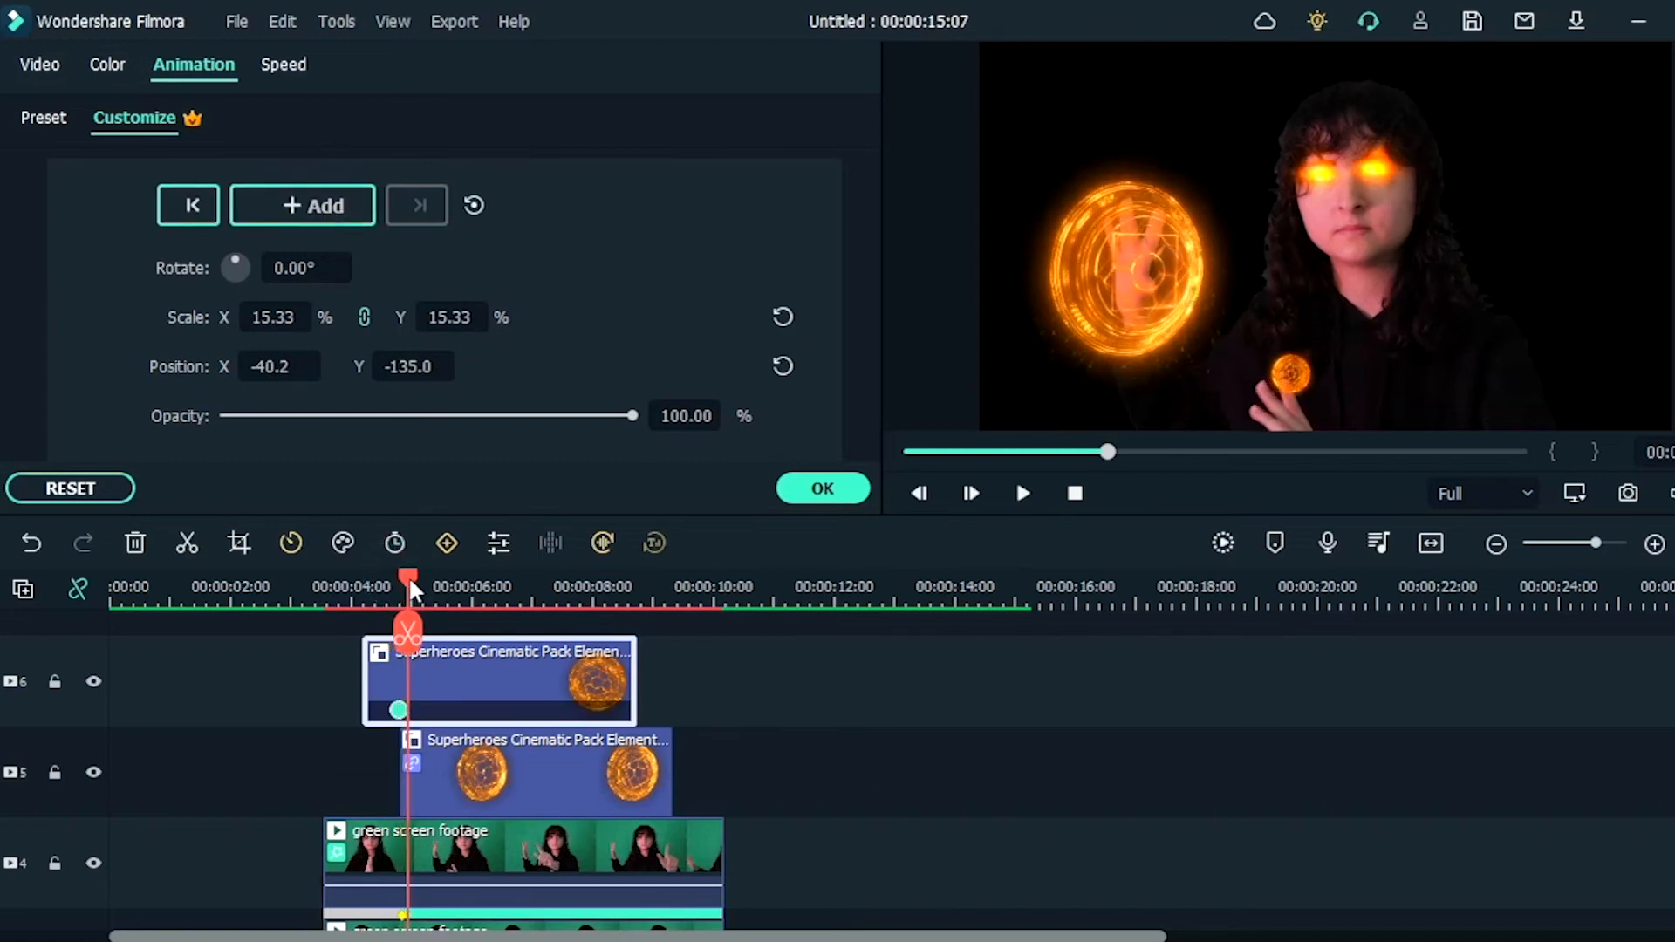
{"action": "left_click_drag", "start_coordinate": [280, 366], "coordinate": [270, 366]}
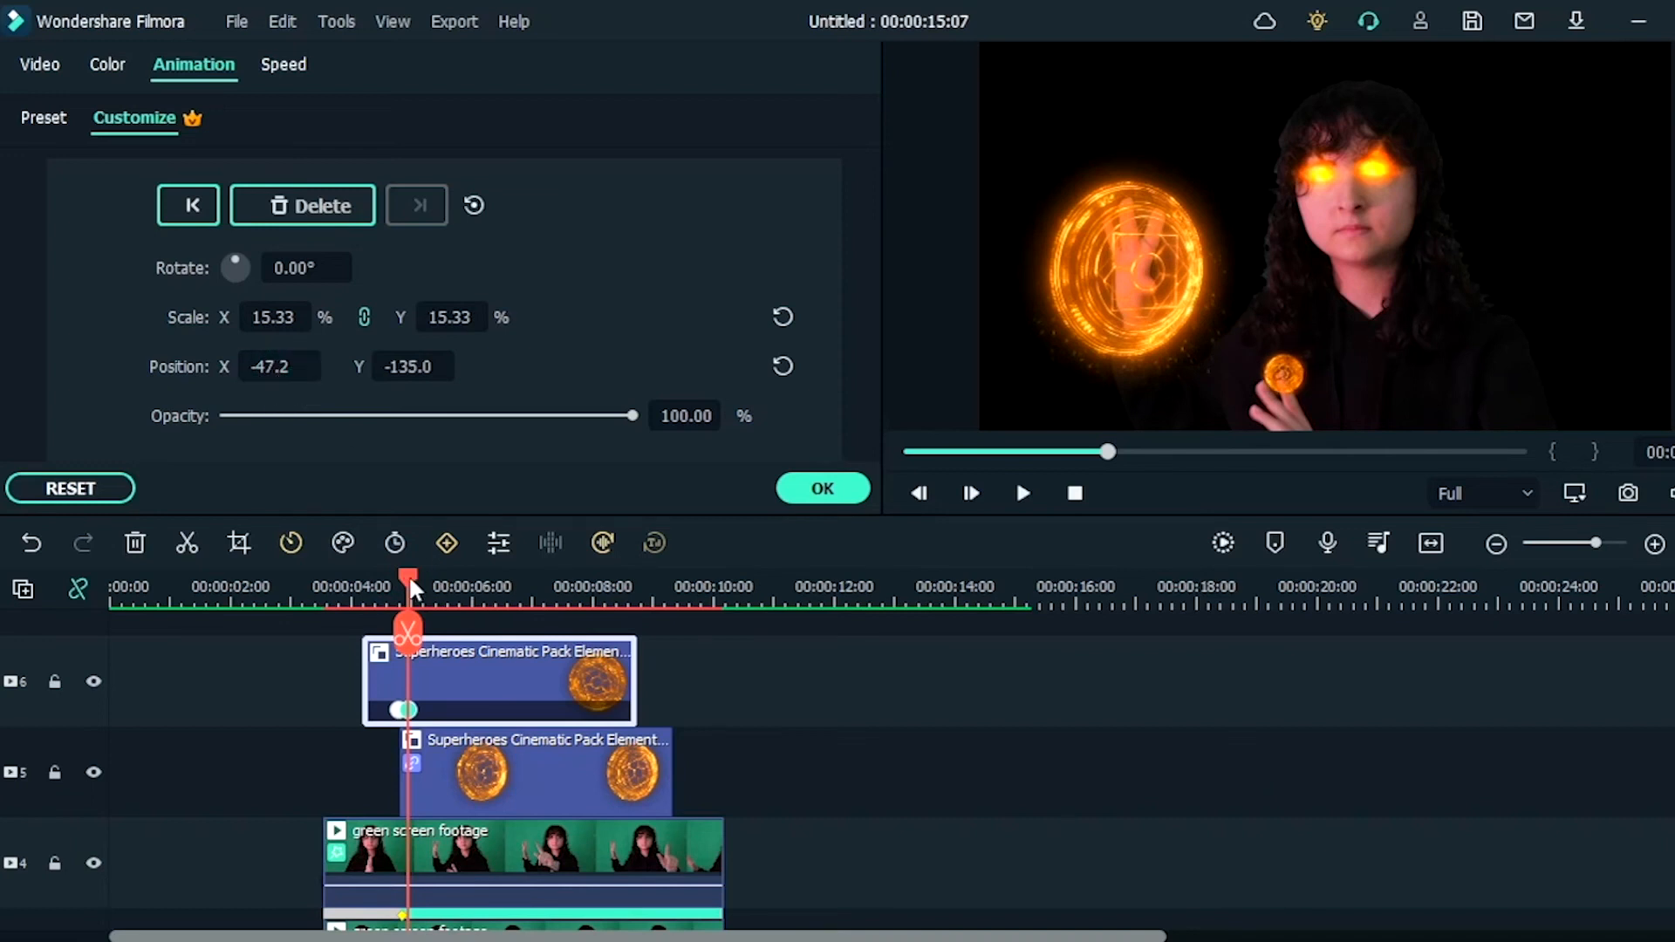
{"action": "left_click_drag", "start_coordinate": [413, 591], "coordinate": [420, 586]}
{"action": "left_click_drag", "start_coordinate": [280, 367], "coordinate": [288, 364]}
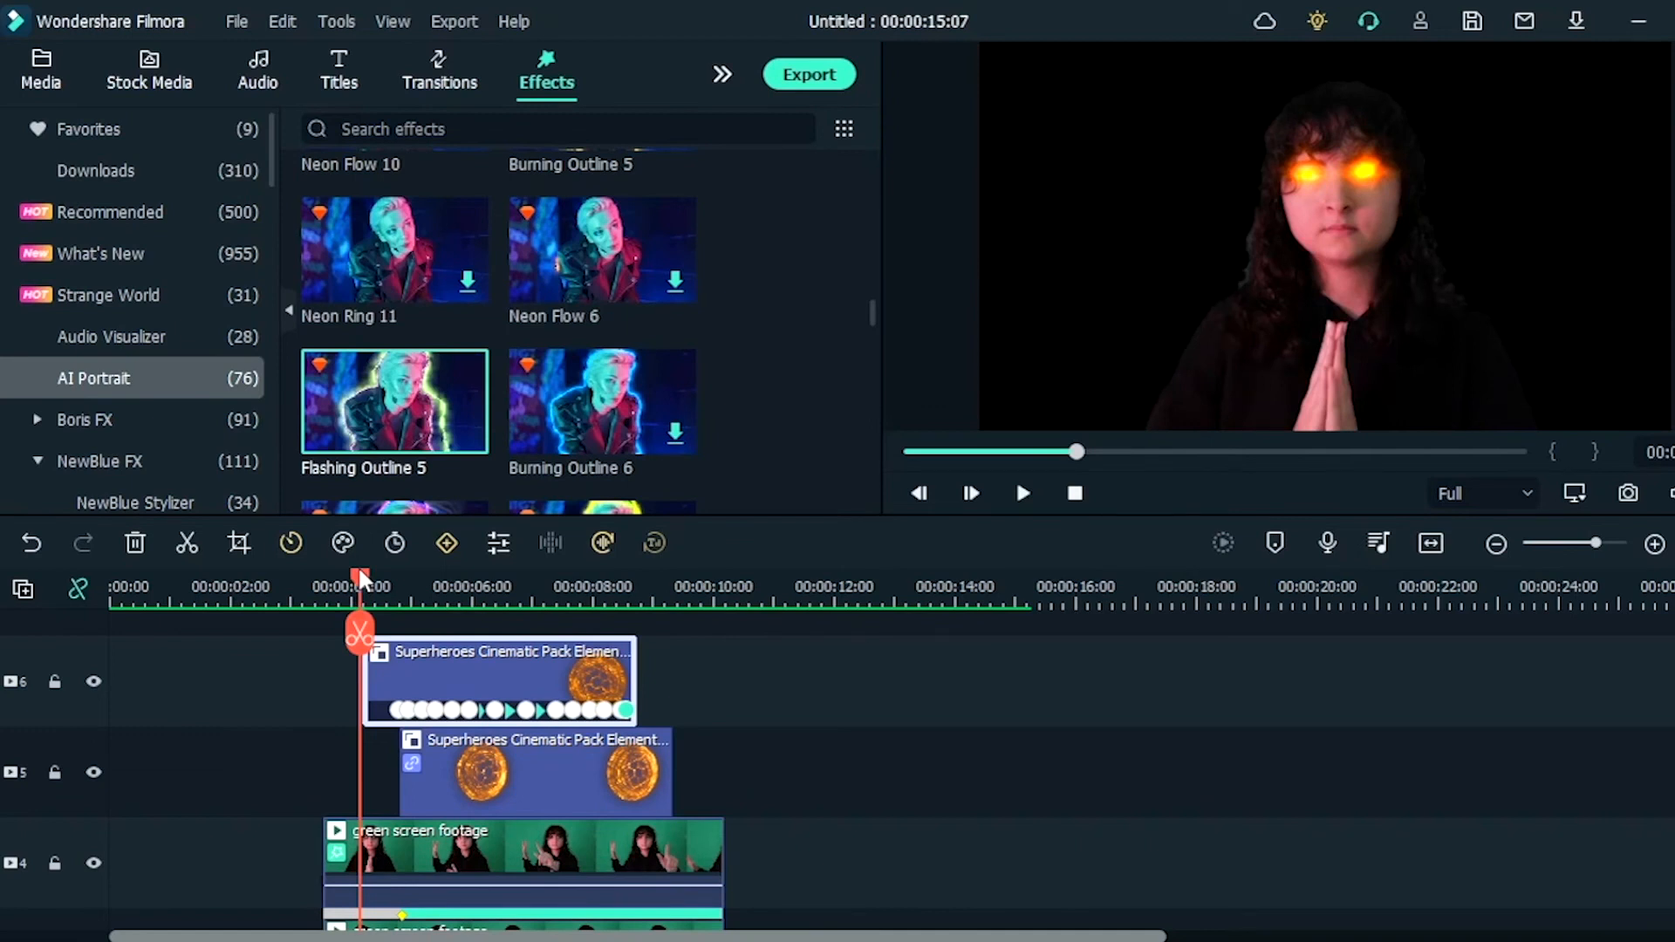
Step: Search the effects for "glow" and apply Glow to the shield elements on tracks 6 and 5
{"action": "scroll", "coordinate": [810, 364], "scroll_direction": "down", "scroll_amount": 6}
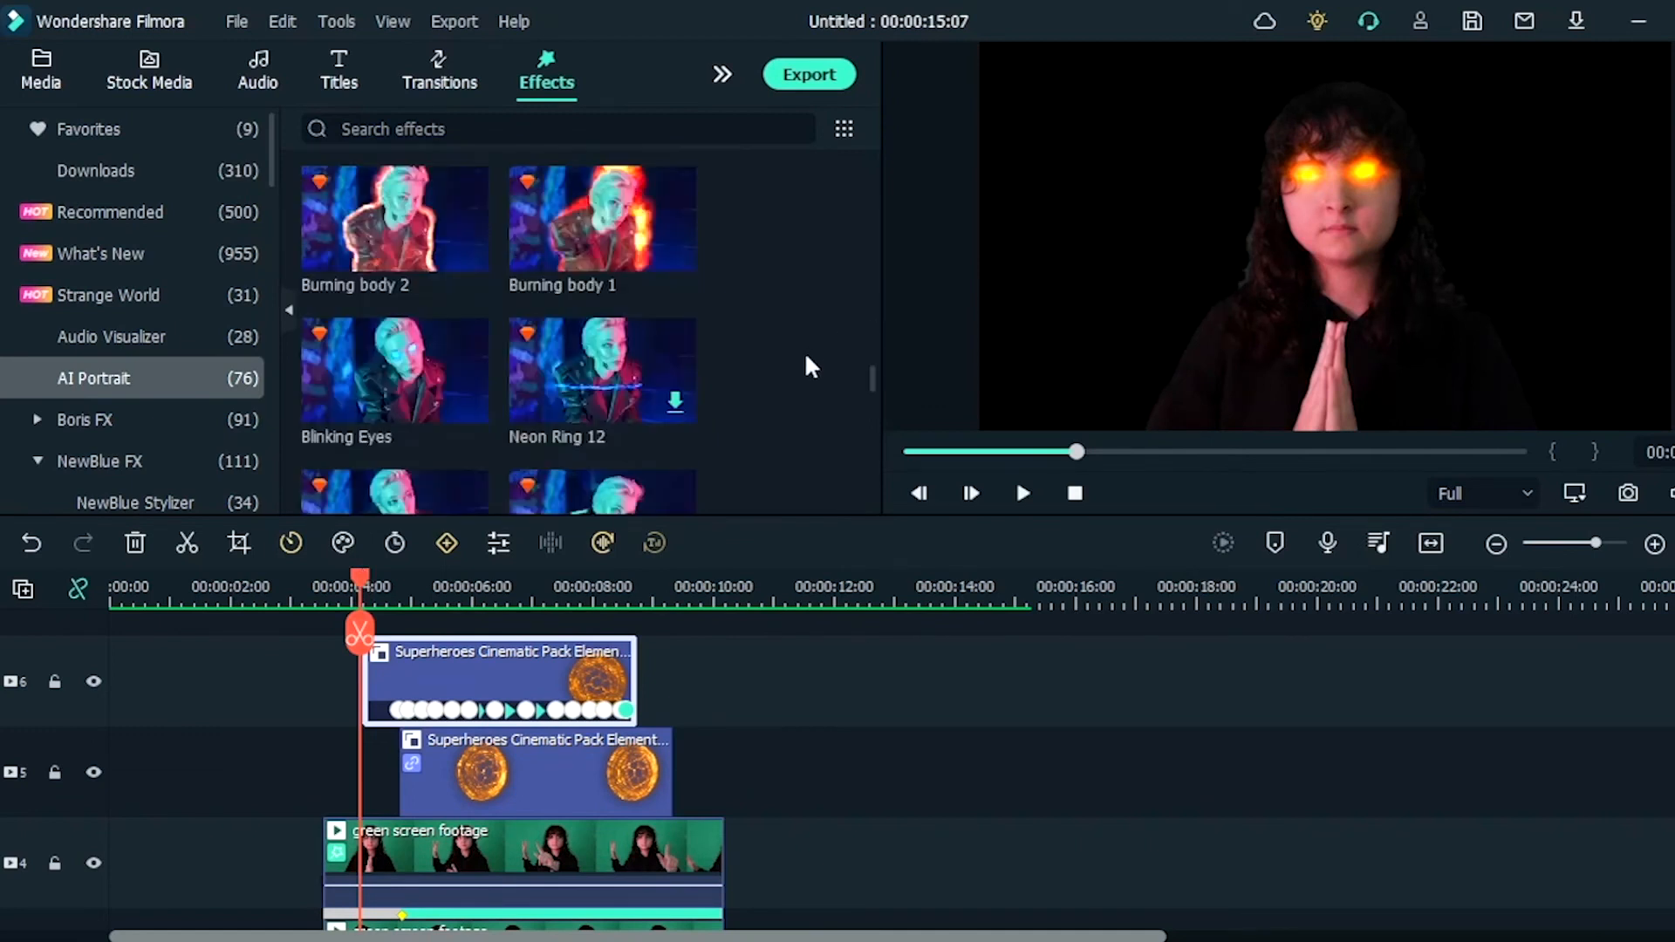
{"action": "left_click", "coordinate": [513, 129]}
{"action": "type", "text": "glow"}
{"action": "key", "text": "Return"}
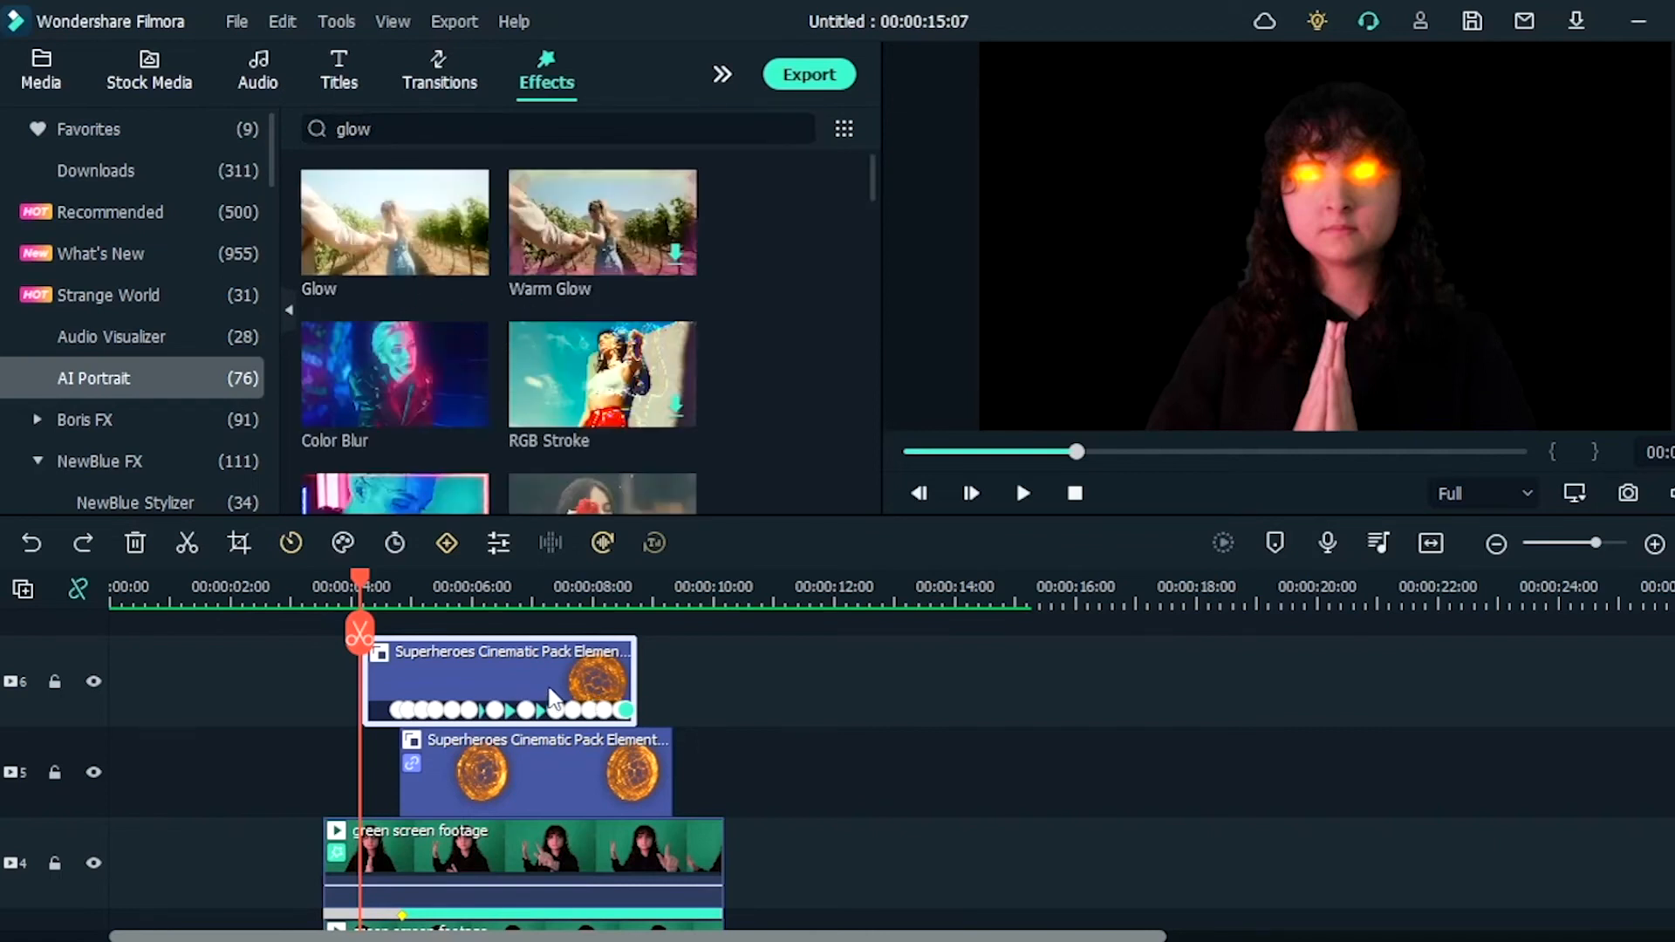
{"action": "left_click_drag", "start_coordinate": [404, 262], "coordinate": [548, 694]}
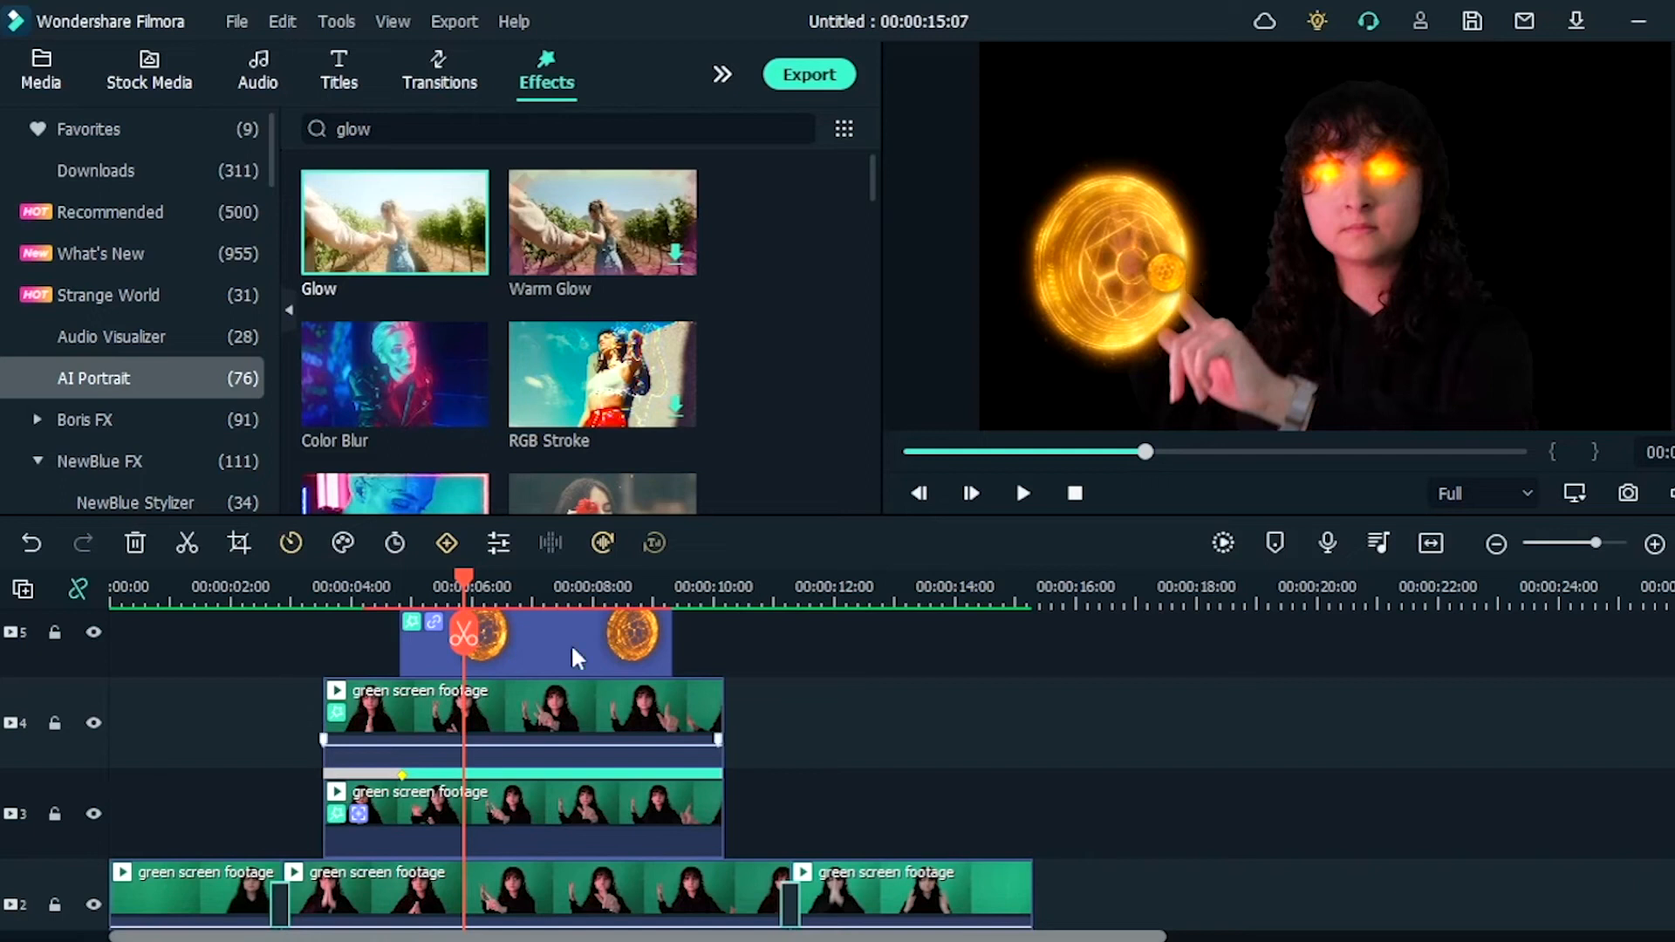
Step: Search the effects for "dark", place Dark Film on track 7 and stretch it over the whole video length
{"action": "left_click_drag", "start_coordinate": [468, 597], "coordinate": [709, 641]}
{"action": "scroll", "coordinate": [699, 766], "scroll_direction": "up", "scroll_amount": 3}
{"action": "scroll", "coordinate": [667, 324], "scroll_direction": "down", "scroll_amount": 10}
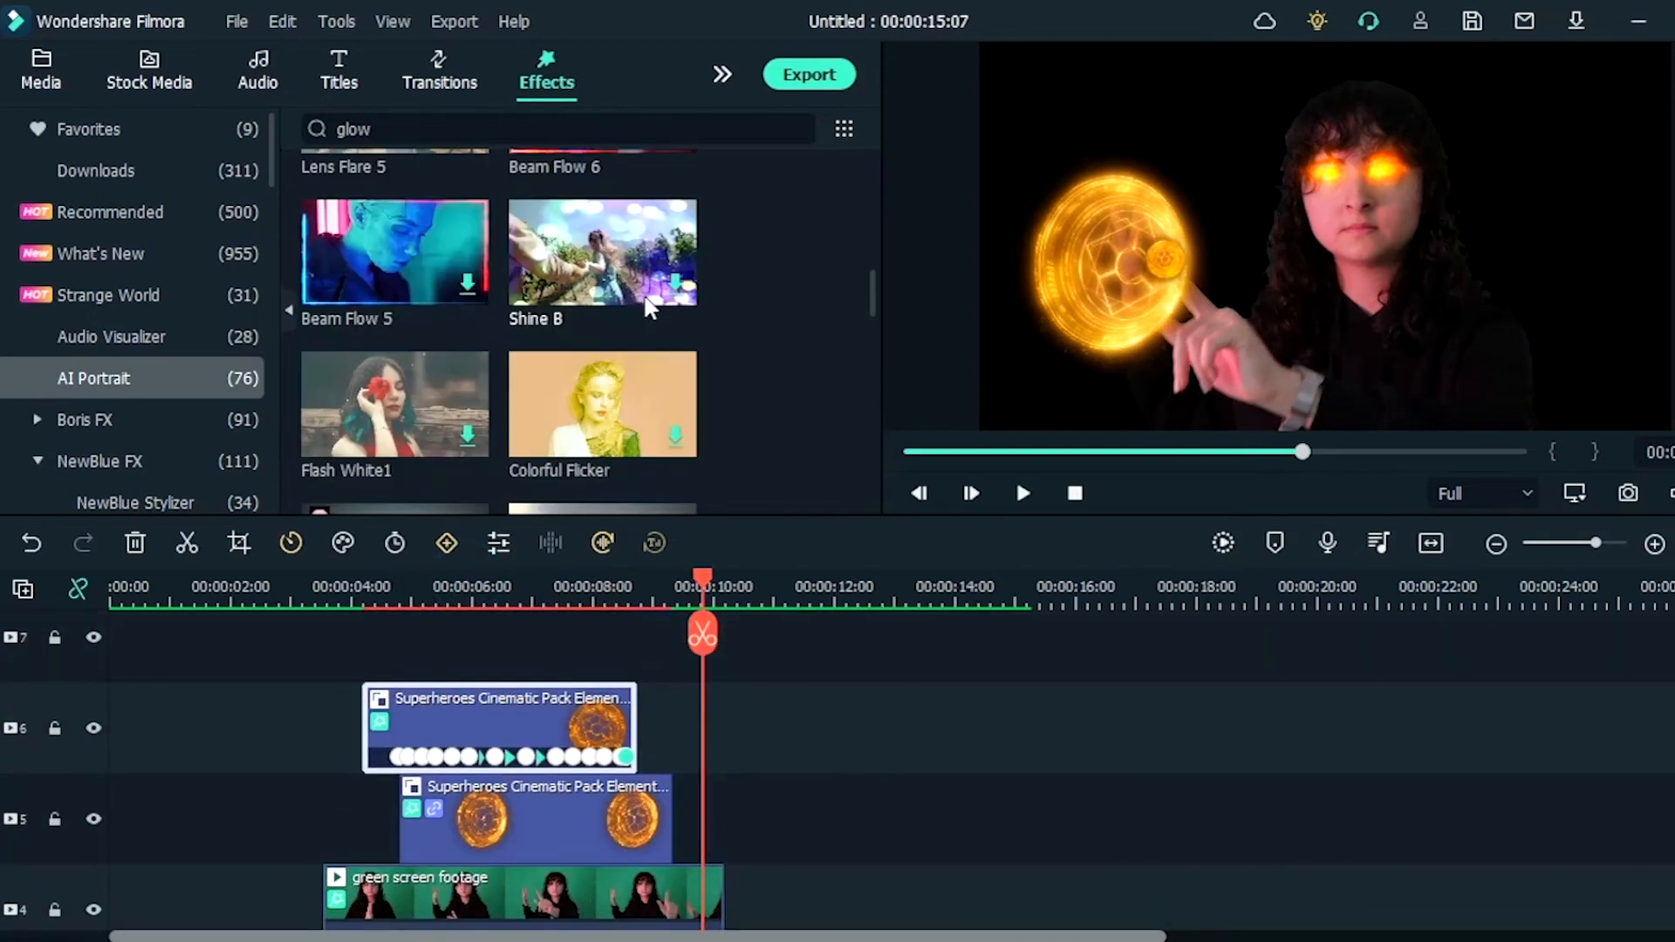
{"action": "scroll", "coordinate": [771, 463], "scroll_direction": "down", "scroll_amount": 8}
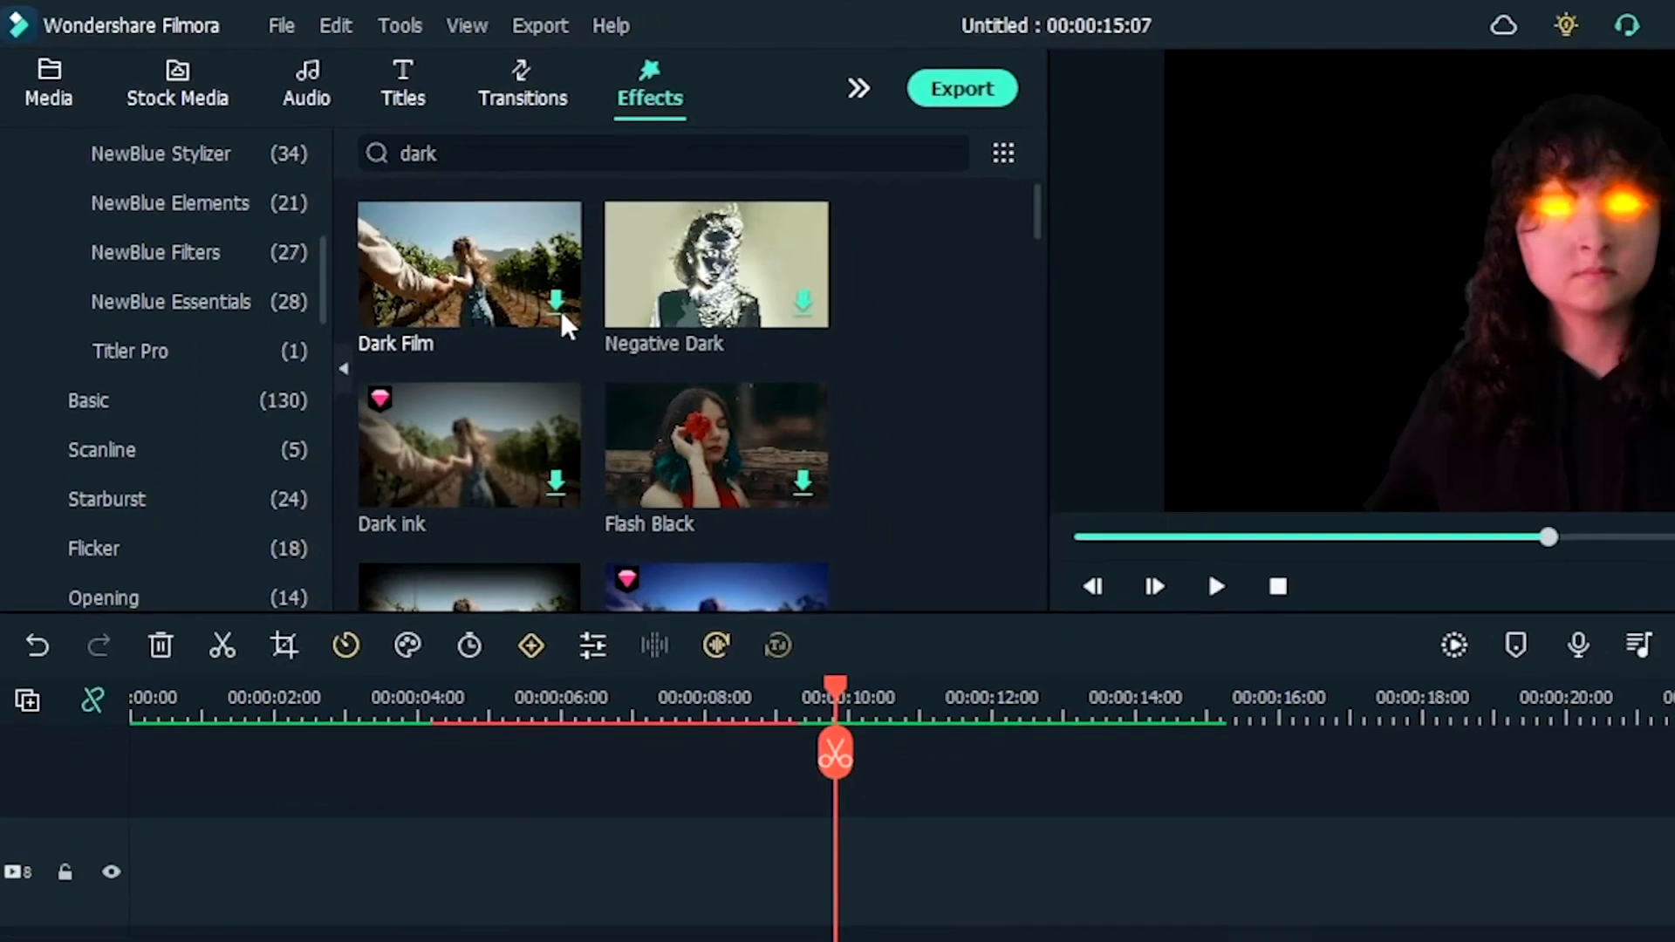
{"action": "left_click_drag", "start_coordinate": [620, 340], "coordinate": [542, 941]}
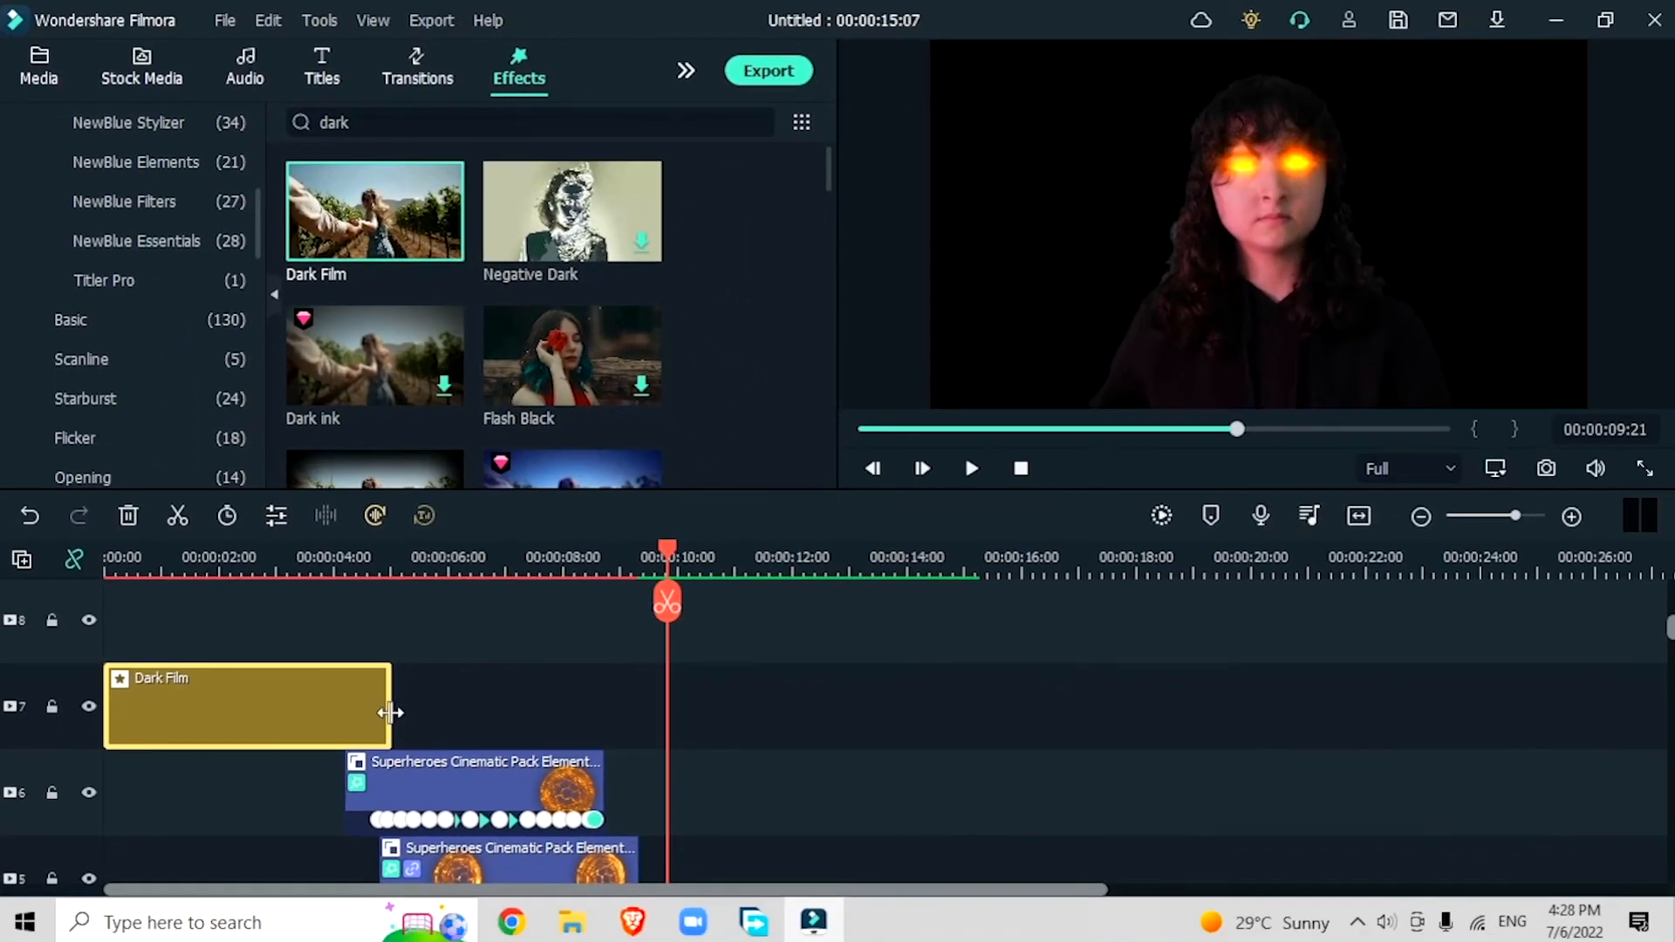
{"action": "left_click_drag", "start_coordinate": [390, 712], "coordinate": [755, 724]}
Step: Apply the Color Blur effect to the shield elements on tracks 6 and 5
{"action": "scroll", "coordinate": [759, 727], "scroll_direction": "down", "scroll_amount": 1}
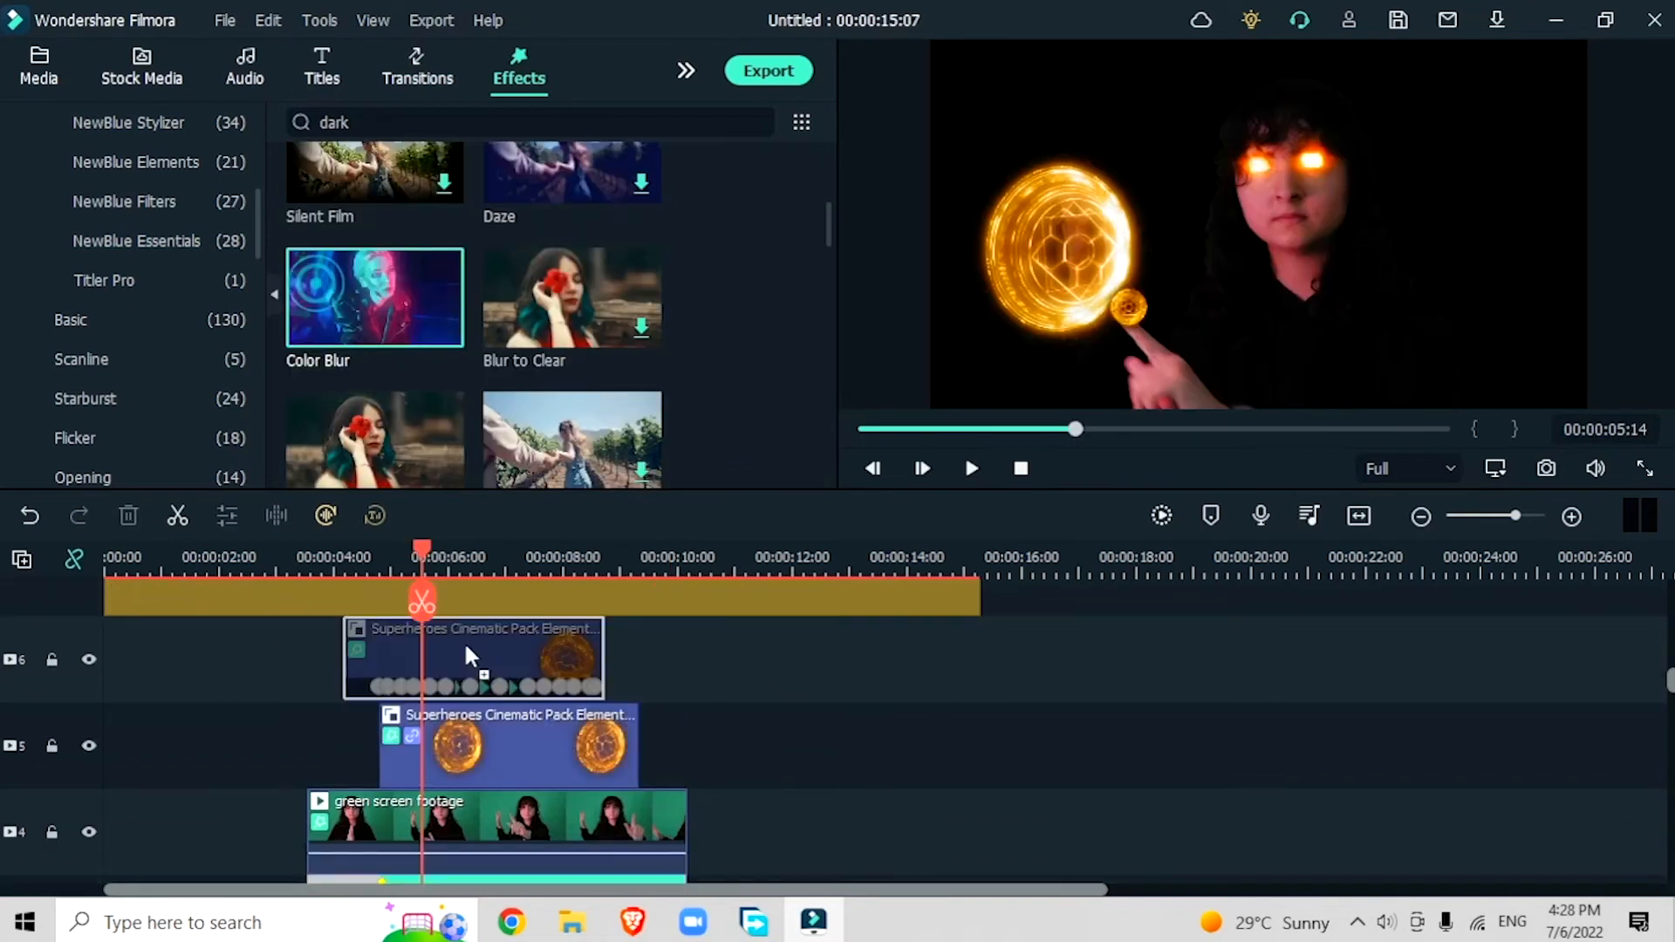
{"action": "left_click_drag", "start_coordinate": [328, 305], "coordinate": [404, 757]}
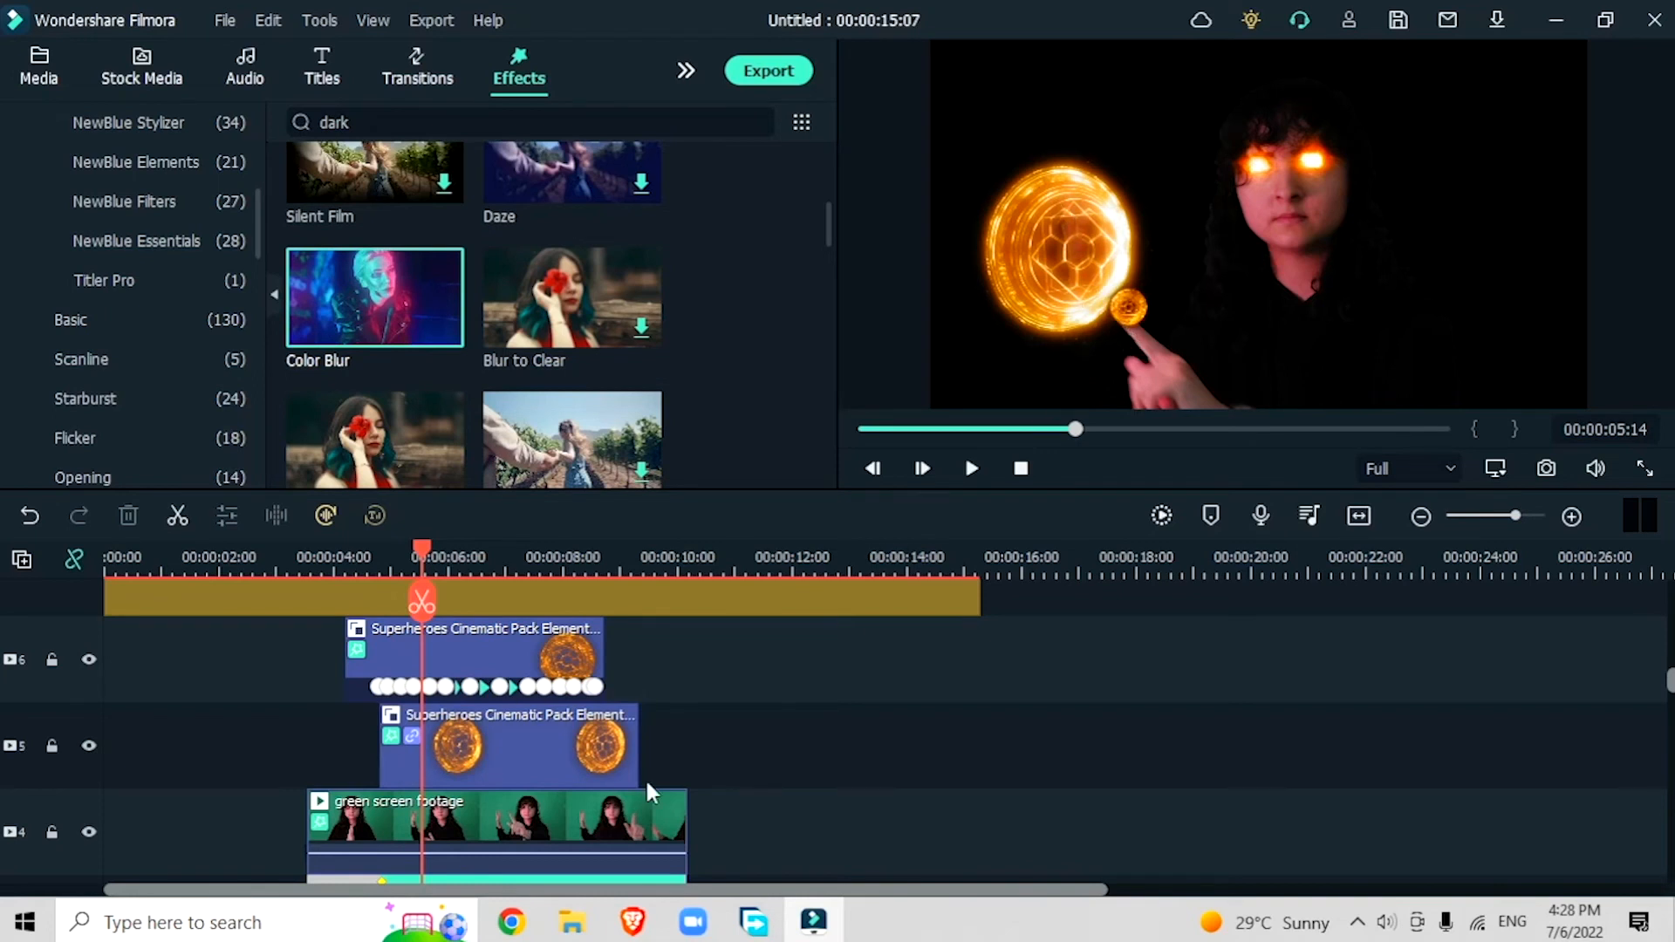
{"action": "left_click", "coordinate": [578, 768]}
Step: Add Cold & Harsh on track 8 over the whole video length and set its strength to 51
{"action": "scroll", "coordinate": [572, 759], "scroll_direction": "down", "scroll_amount": 2}
{"action": "scroll", "coordinate": [572, 759], "scroll_direction": "up", "scroll_amount": 2}
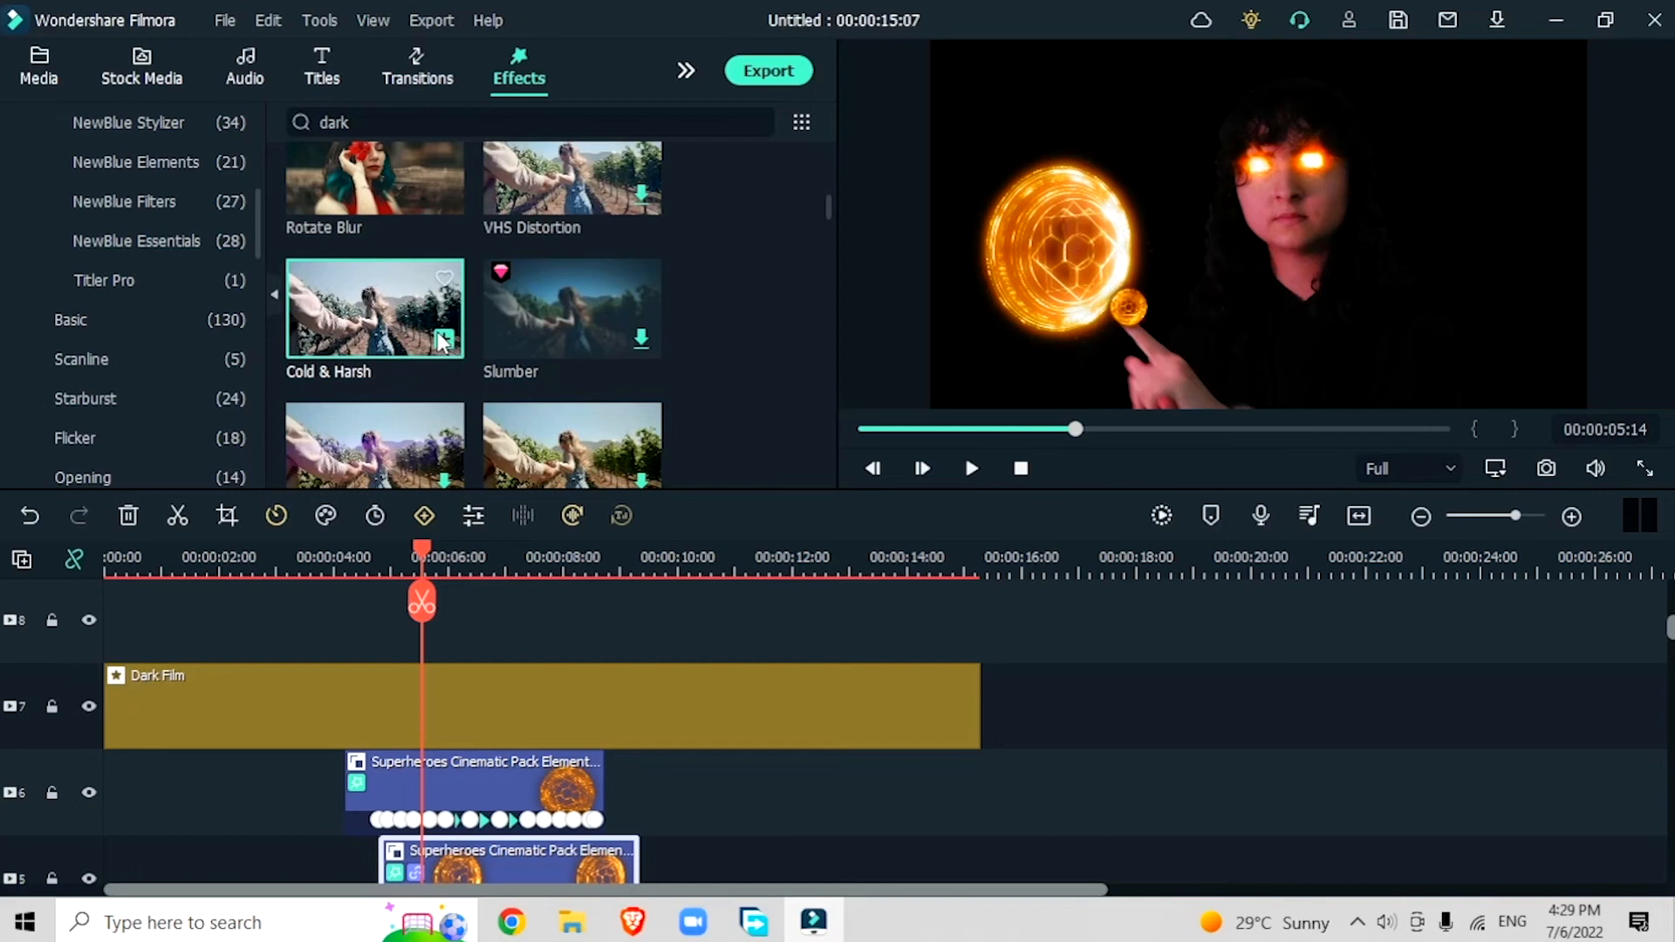
{"action": "left_click_drag", "start_coordinate": [338, 286], "coordinate": [326, 646]}
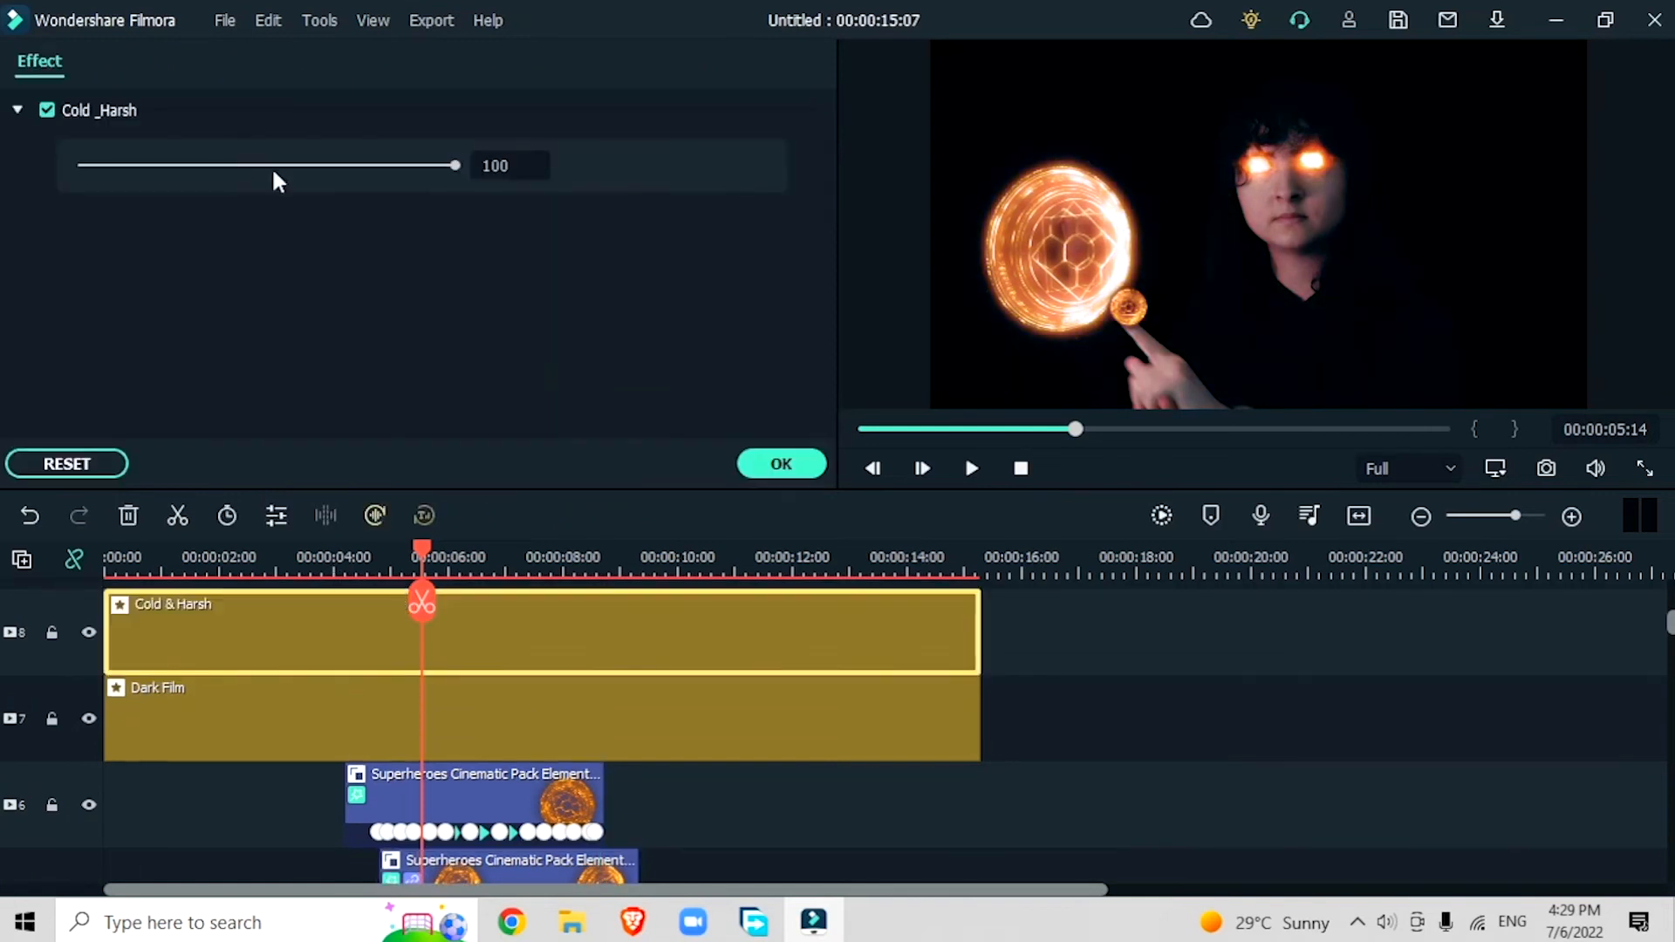
{"action": "left_click", "coordinate": [274, 165]}
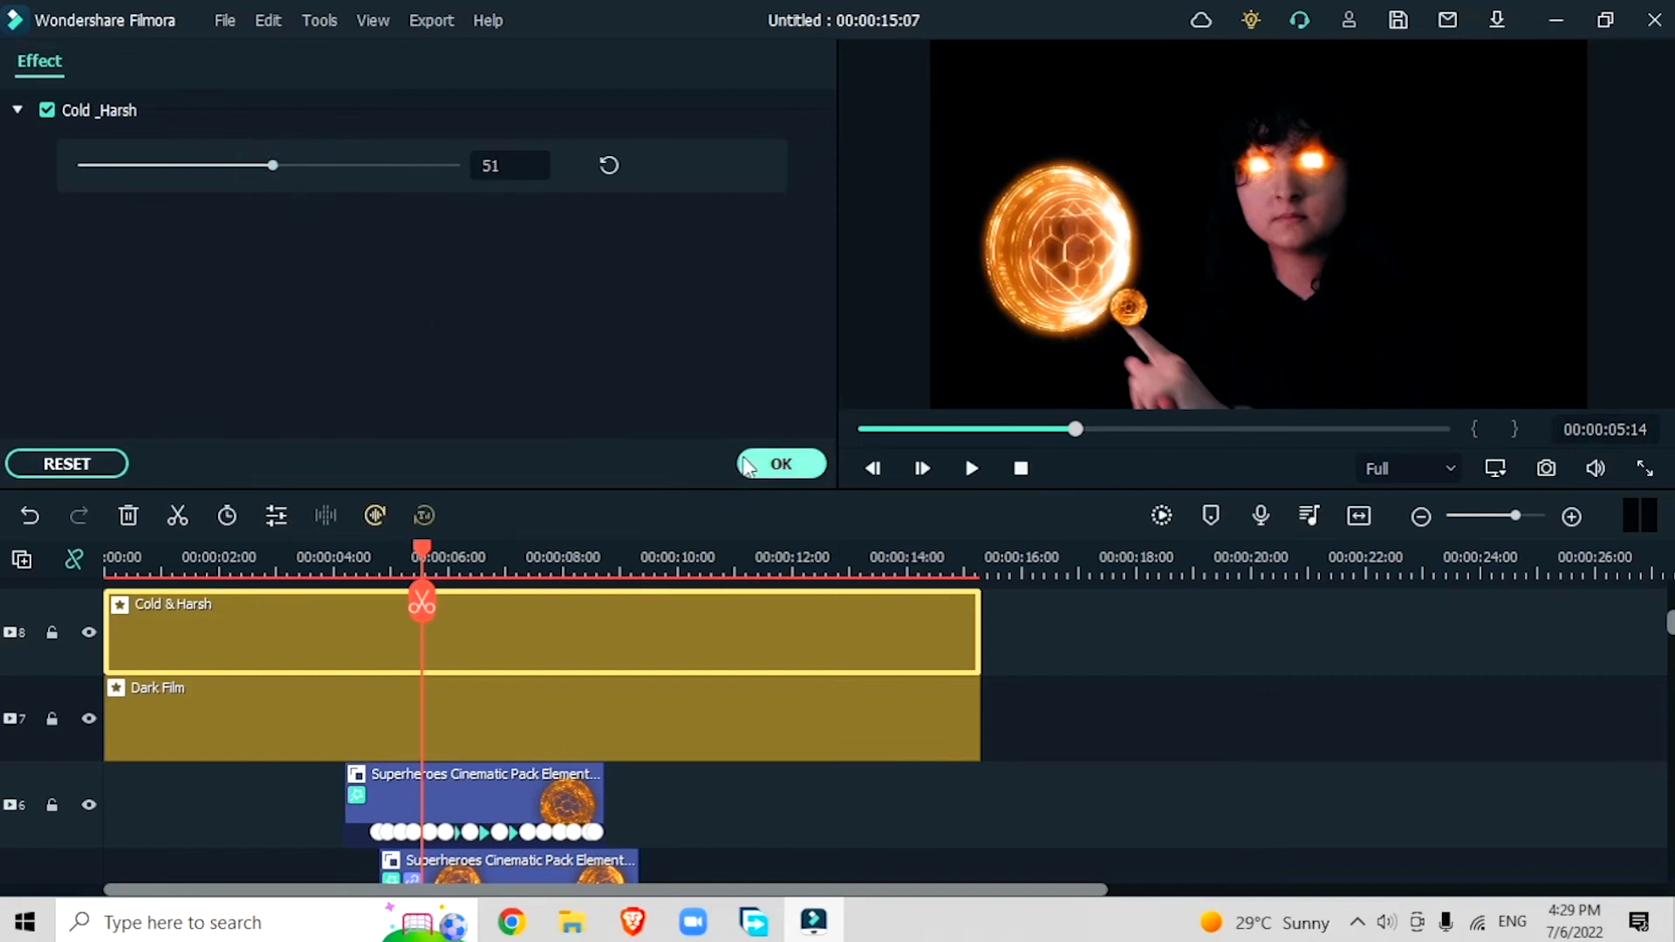
{"action": "left_click", "coordinate": [747, 457]}
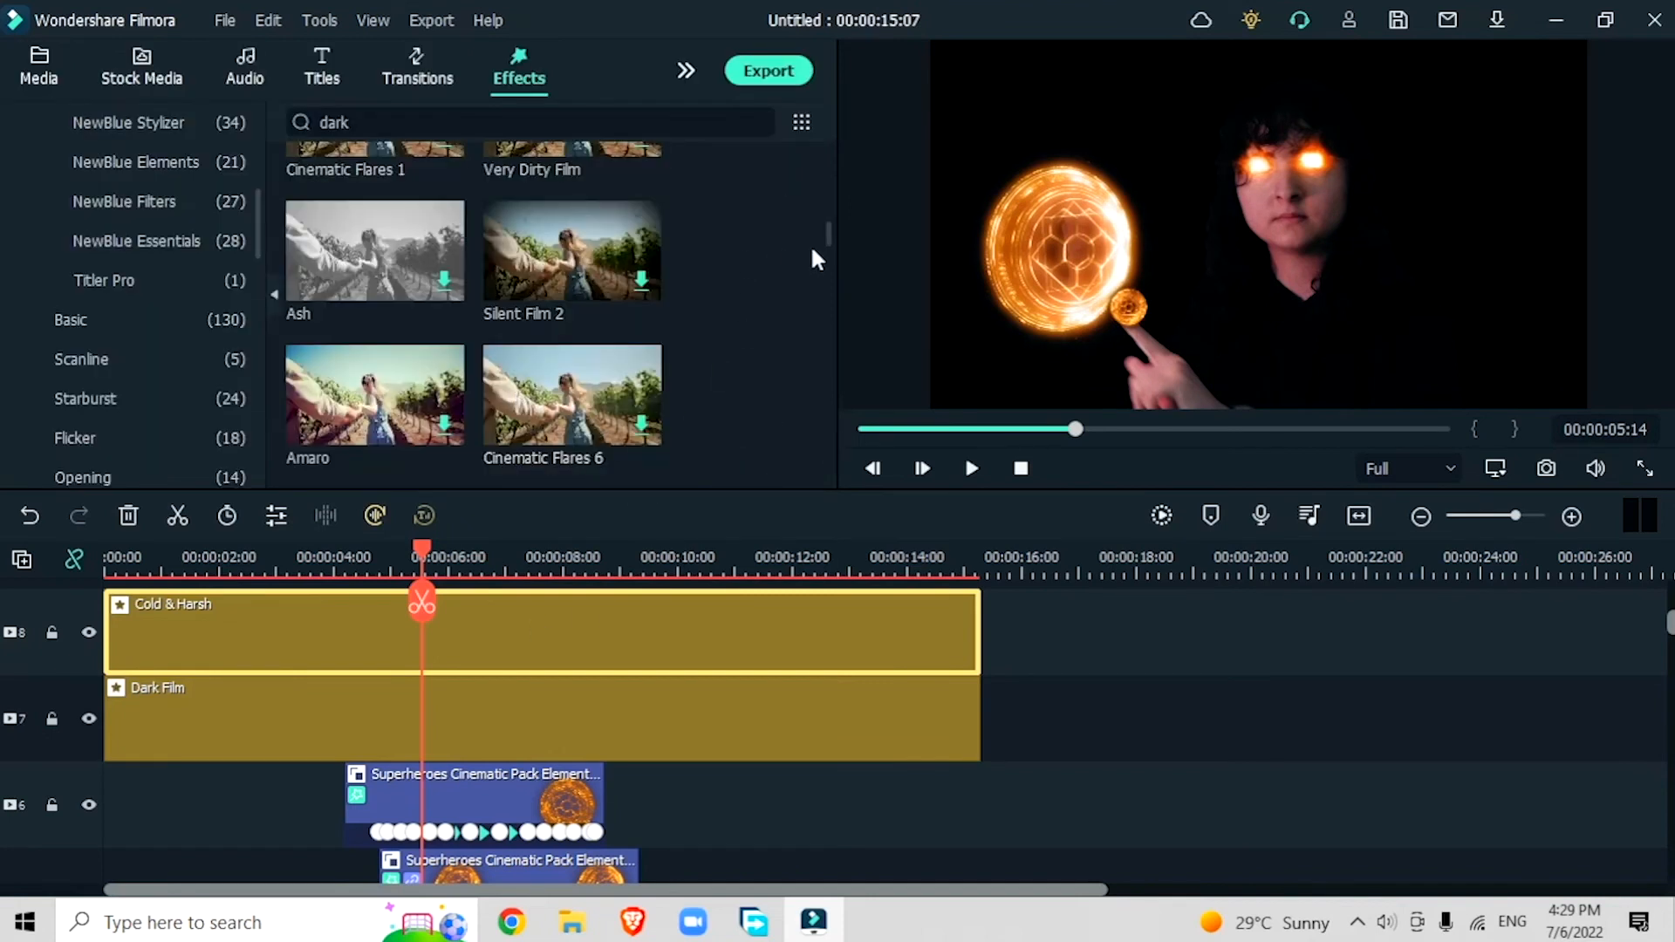
Step: Add the Harry Potter LUT effect on track 9 and stretch it over the whole video length
{"action": "left_click_drag", "start_coordinate": [830, 232], "coordinate": [811, 521]}
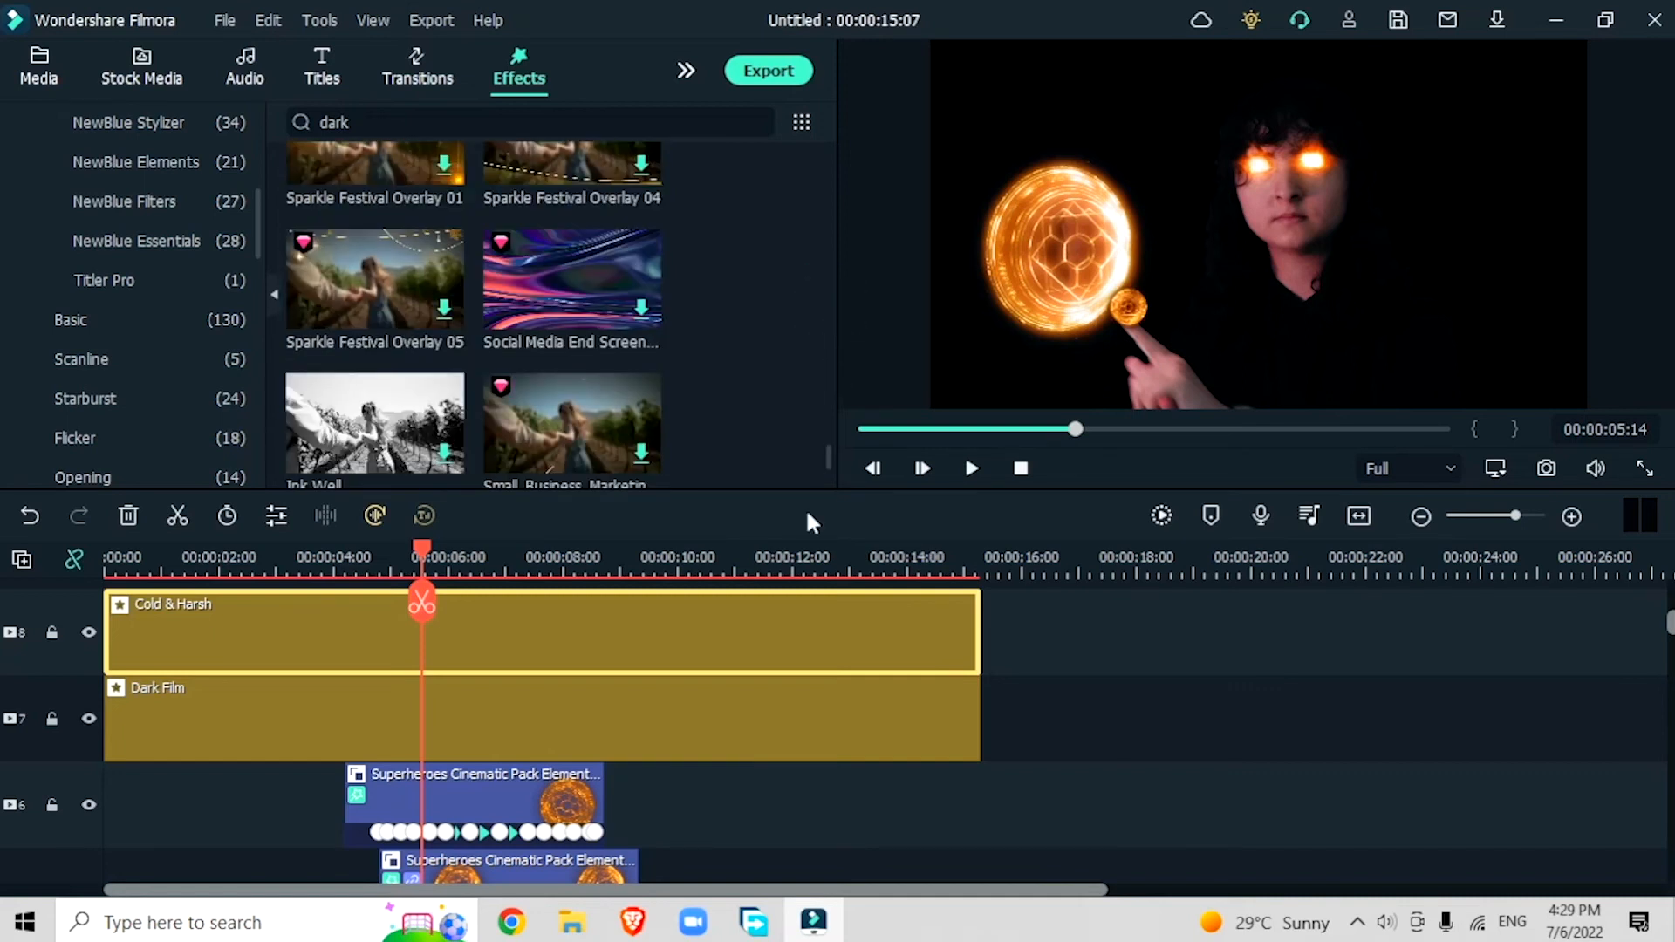
{"action": "scroll", "coordinate": [114, 432], "scroll_direction": "down", "scroll_amount": 3}
{"action": "left_click", "coordinate": [126, 401]}
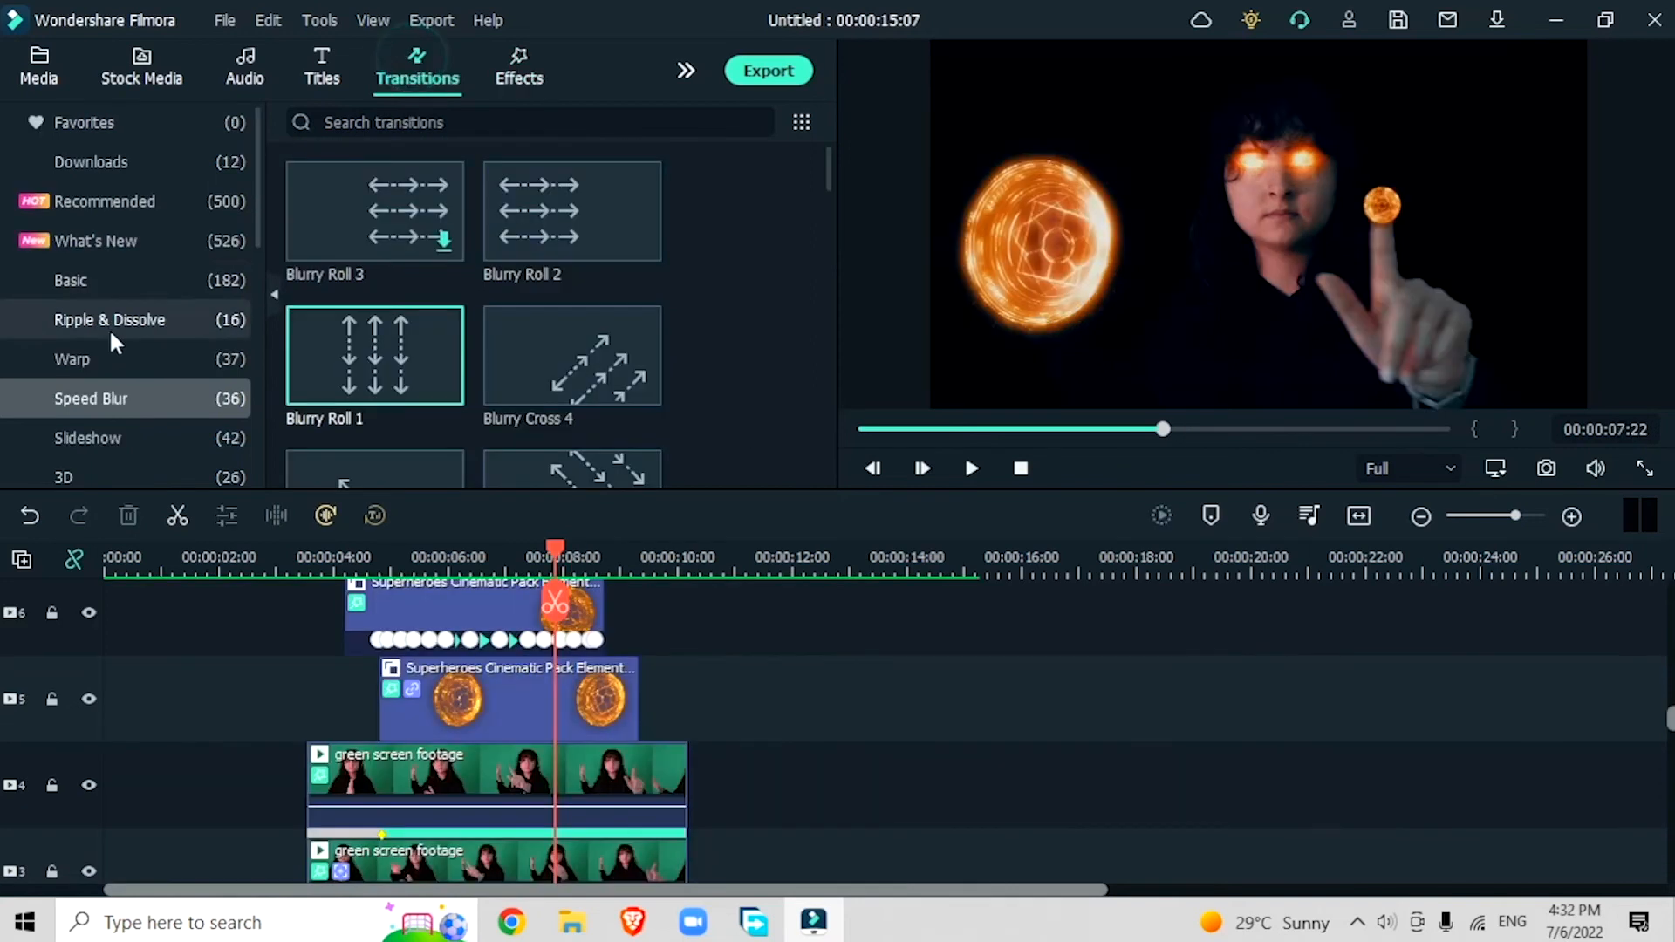
Step: Add Glitch Blocks transitions to the ends of the shield elements on tracks 5 and 6 and shorten them
{"action": "scroll", "coordinate": [130, 384], "scroll_direction": "down", "scroll_amount": 3}
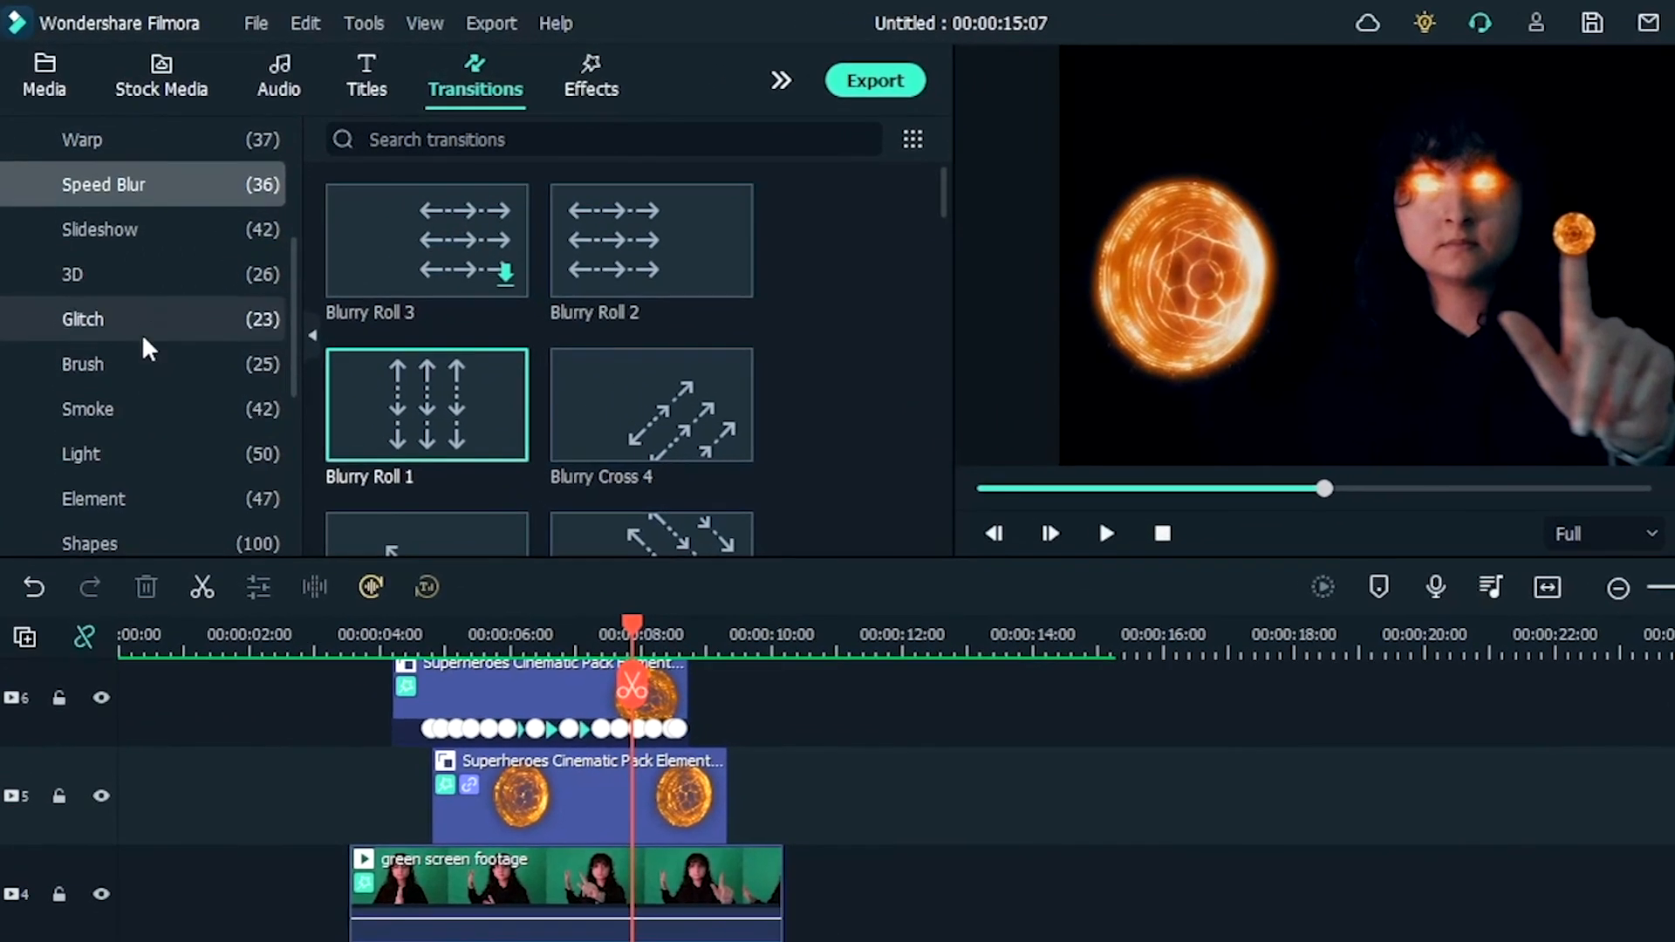
{"action": "left_click", "coordinate": [135, 307]}
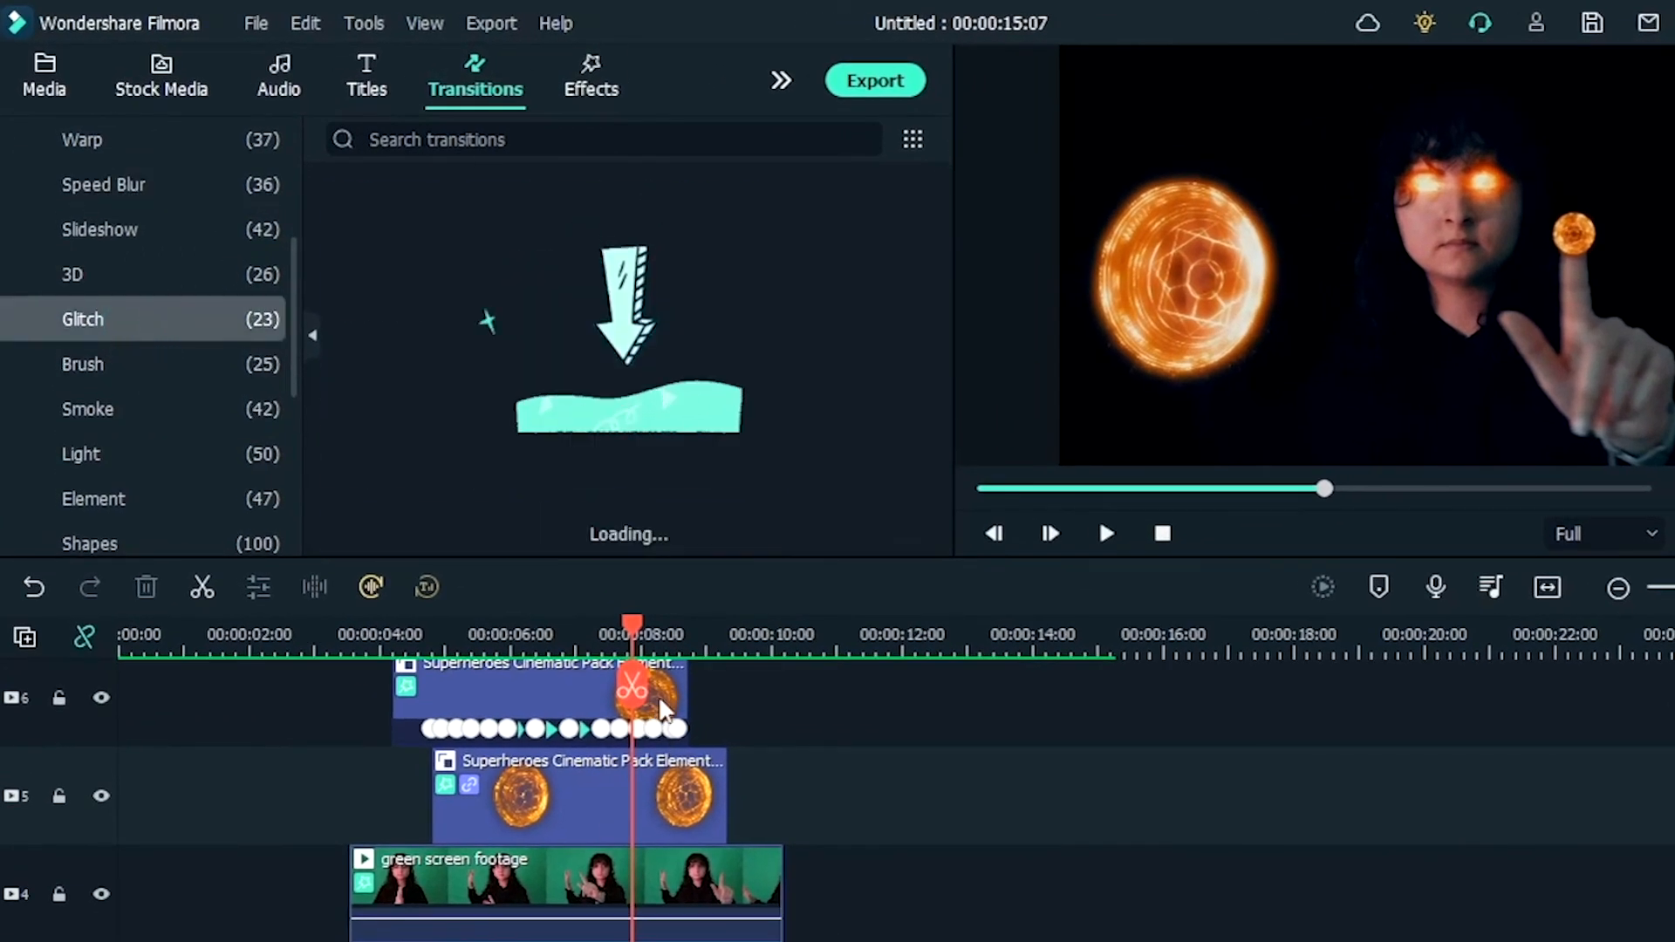
{"action": "left_click_drag", "start_coordinate": [404, 261], "coordinate": [613, 808]}
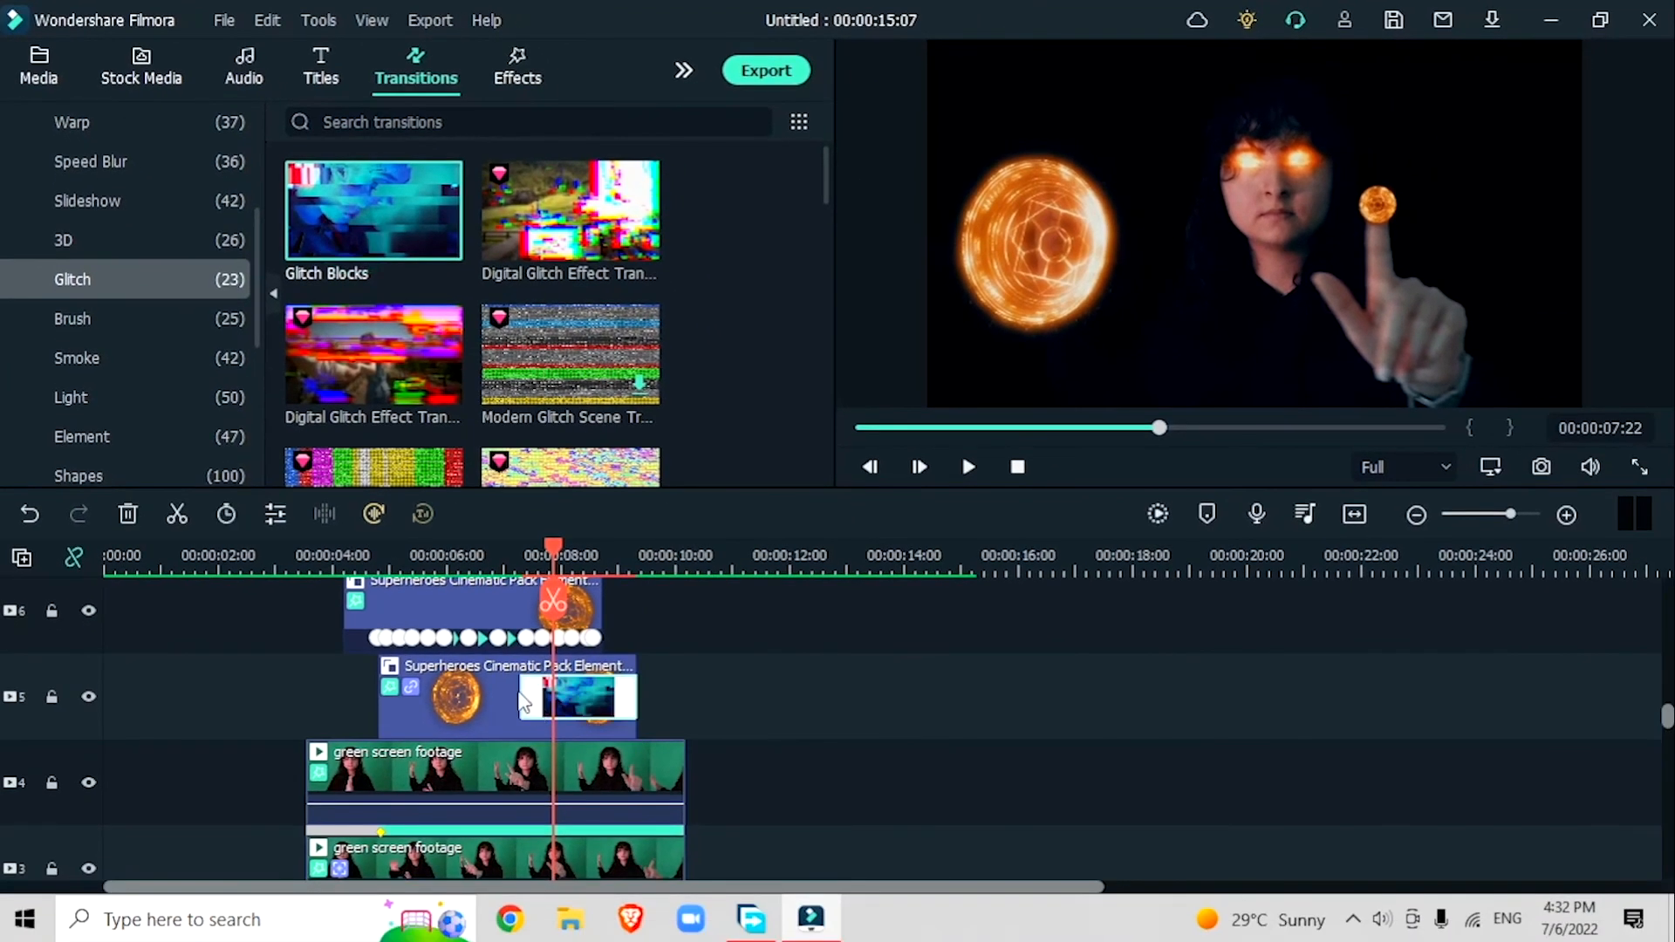
{"action": "left_click_drag", "start_coordinate": [524, 702], "coordinate": [532, 702]}
{"action": "scroll", "coordinate": [634, 705], "scroll_direction": "up", "scroll_amount": 1}
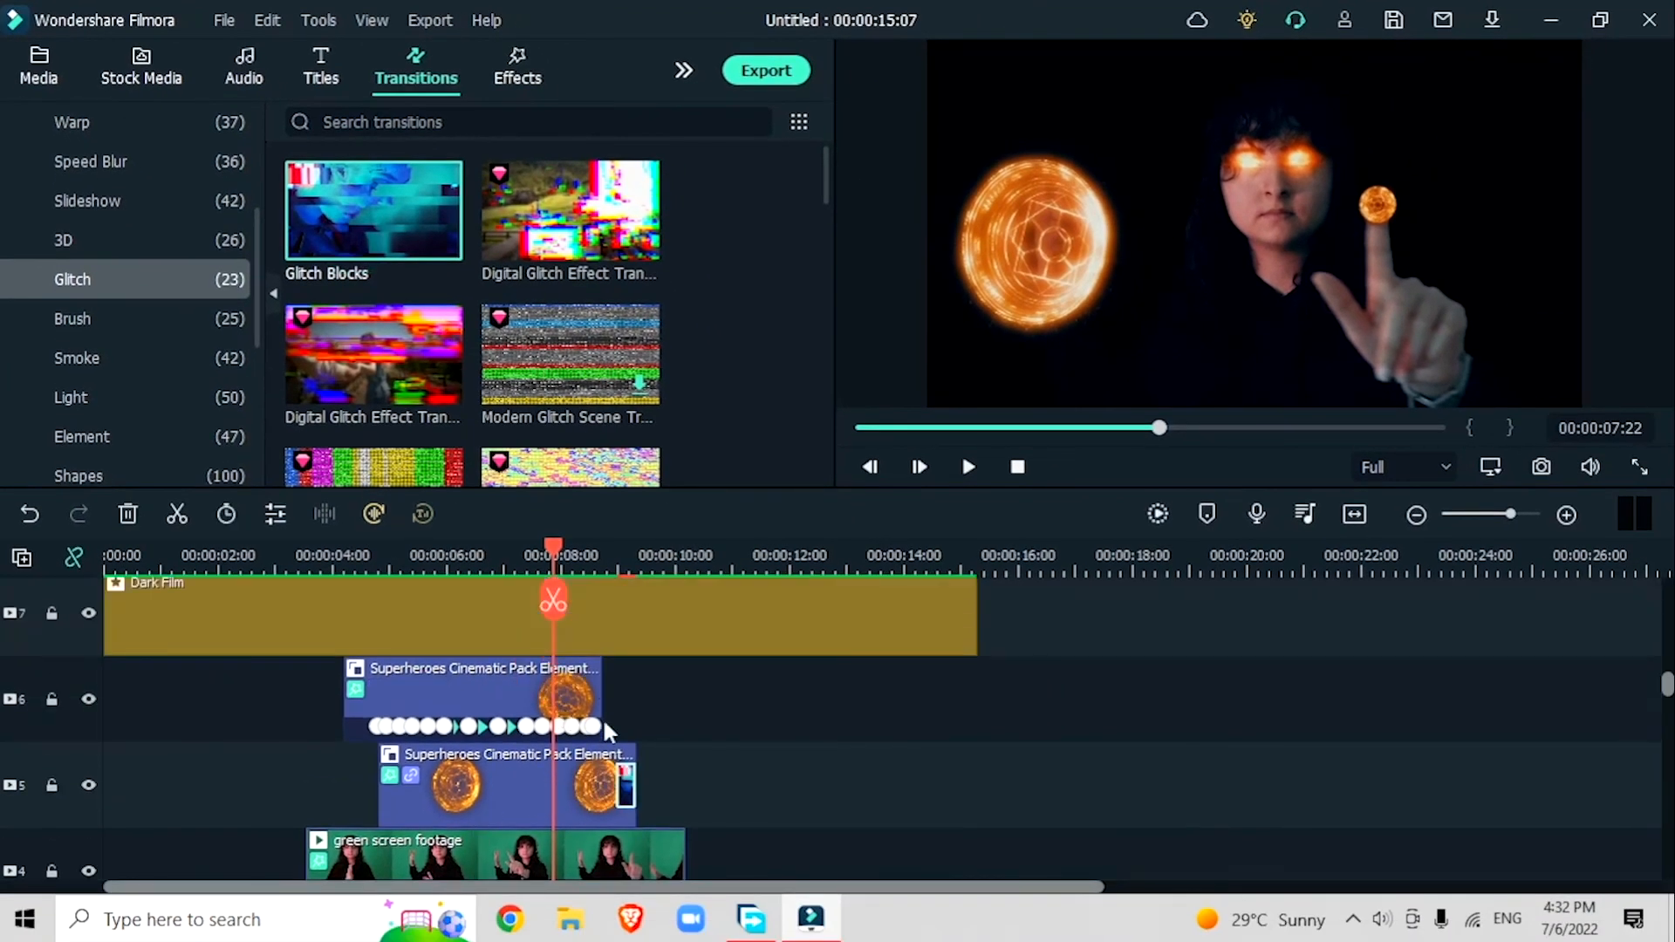
{"action": "left_click_drag", "start_coordinate": [384, 257], "coordinate": [583, 698]}
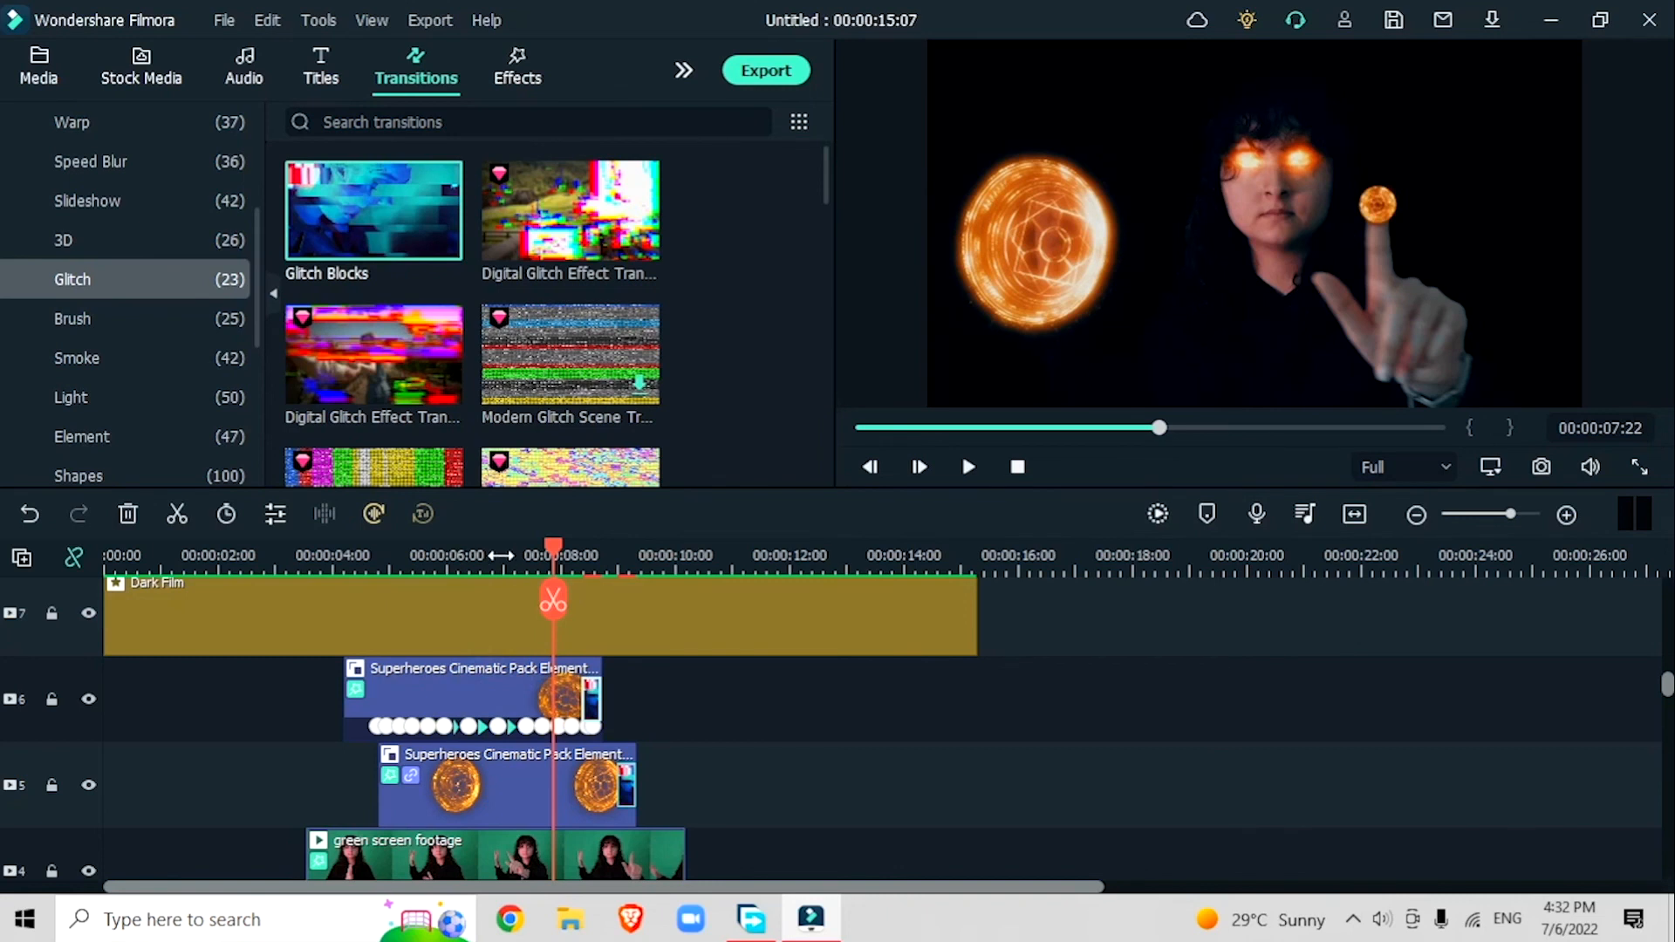
Step: Add short Glitch Blocks transitions to the ends of the green screen footage on tracks 3 and 4 and play back the result
{"action": "left_click", "coordinate": [500, 555]}
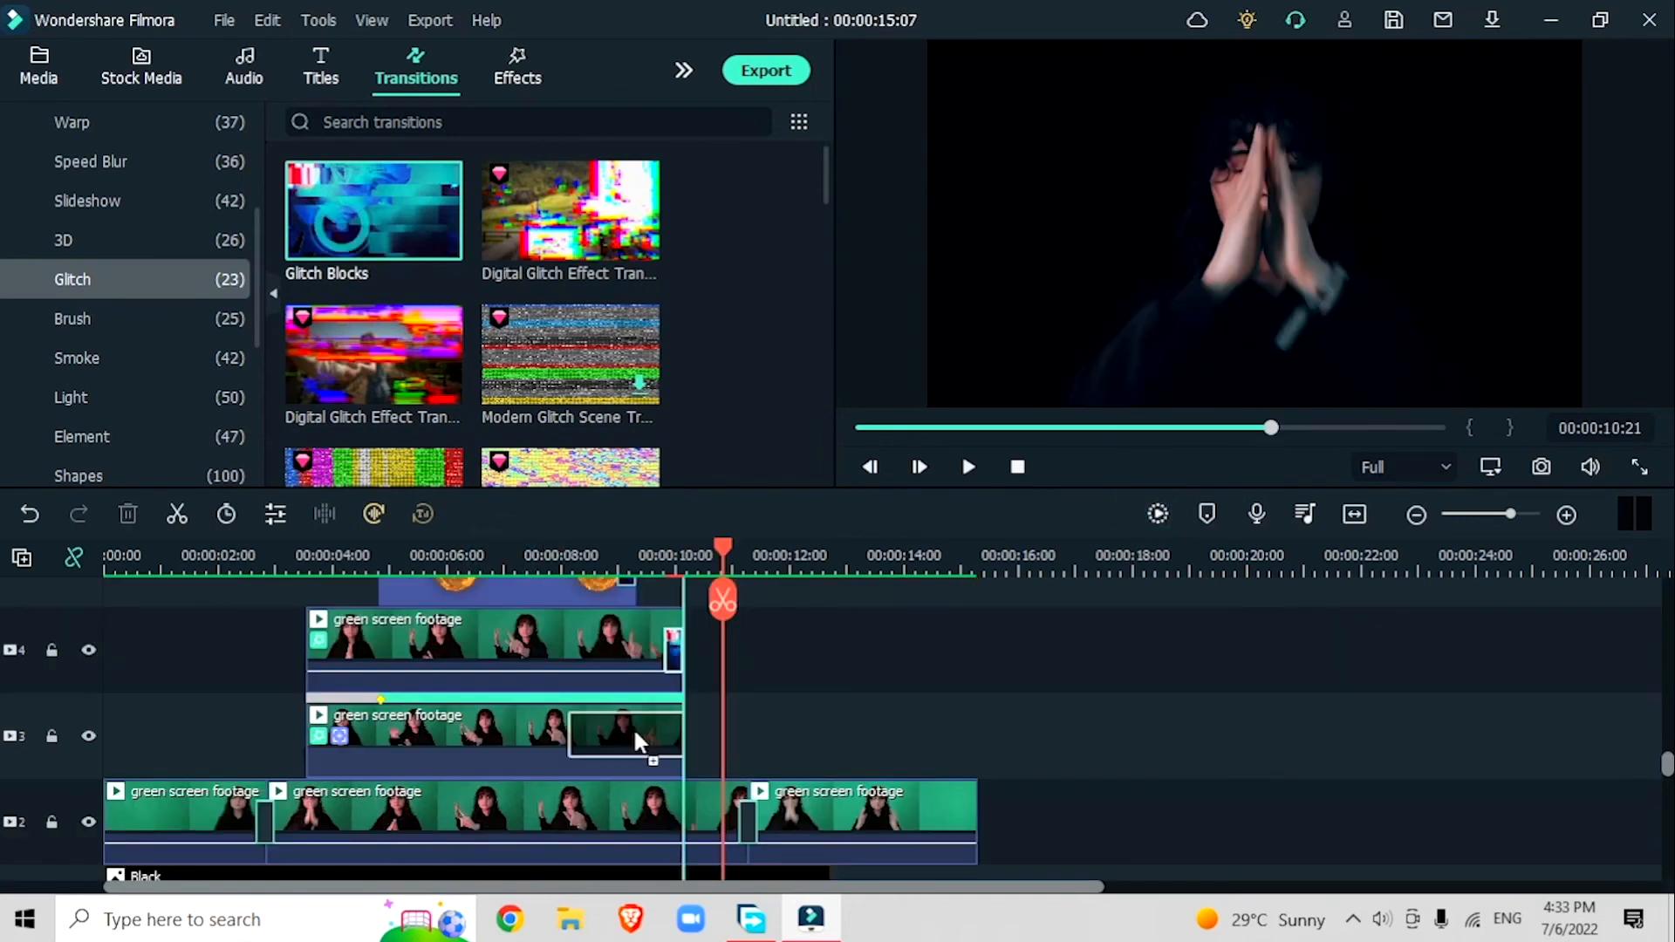
{"action": "left_click_drag", "start_coordinate": [638, 742], "coordinate": [645, 742]}
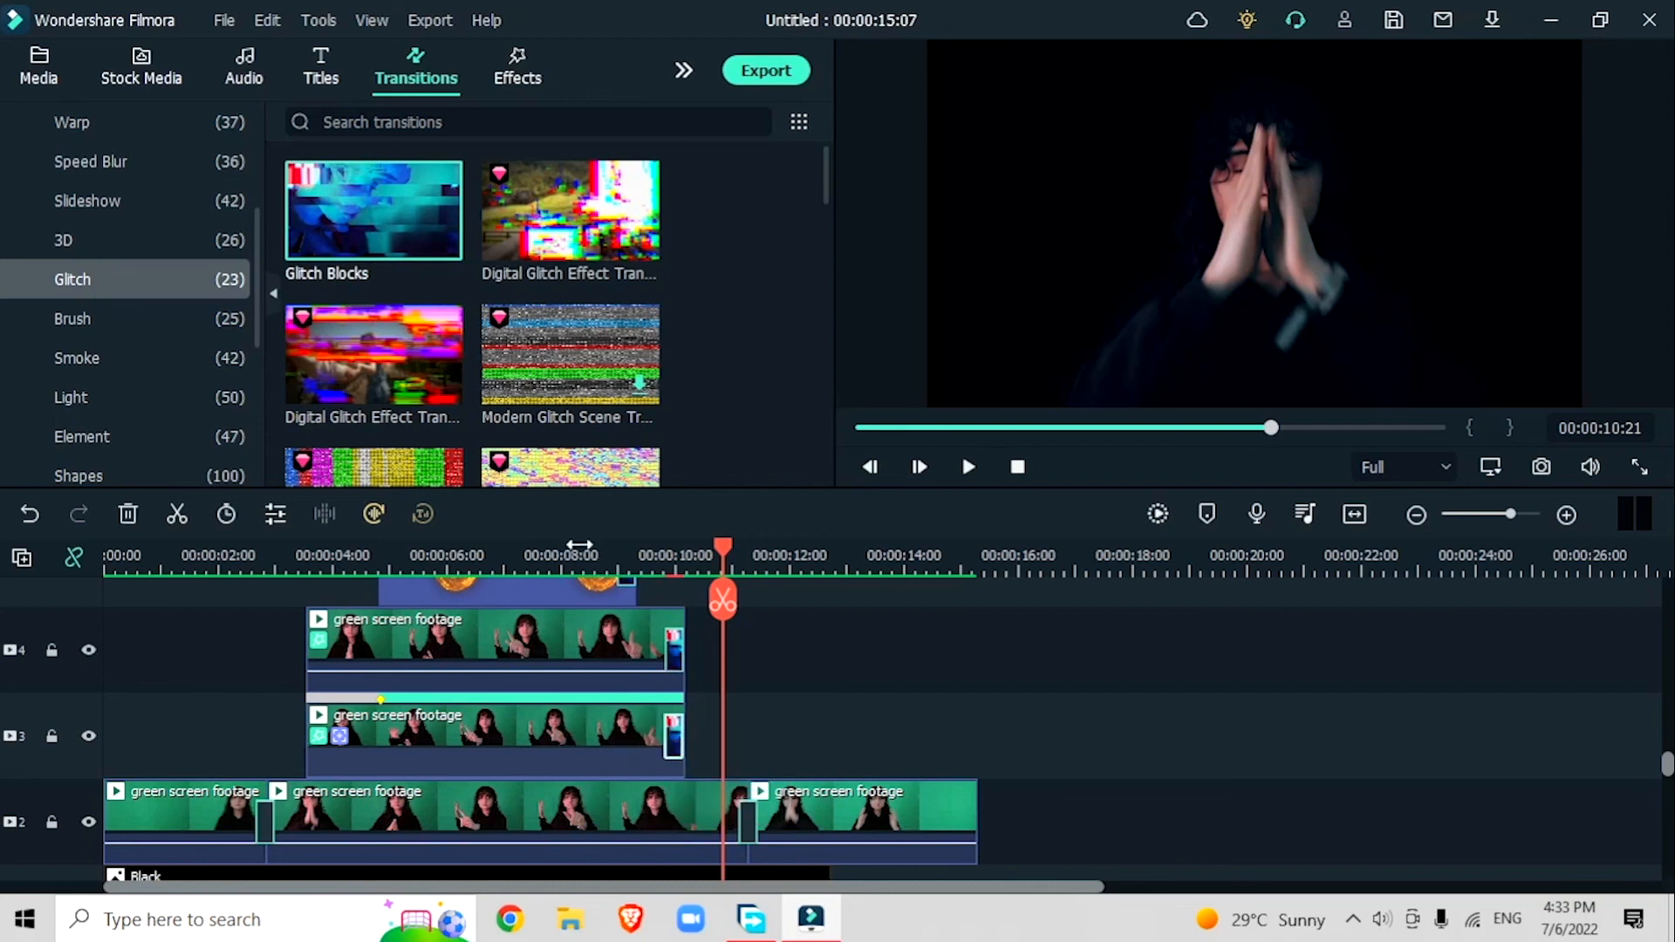
{"action": "left_click", "coordinate": [579, 545]}
{"action": "key", "text": "space"}
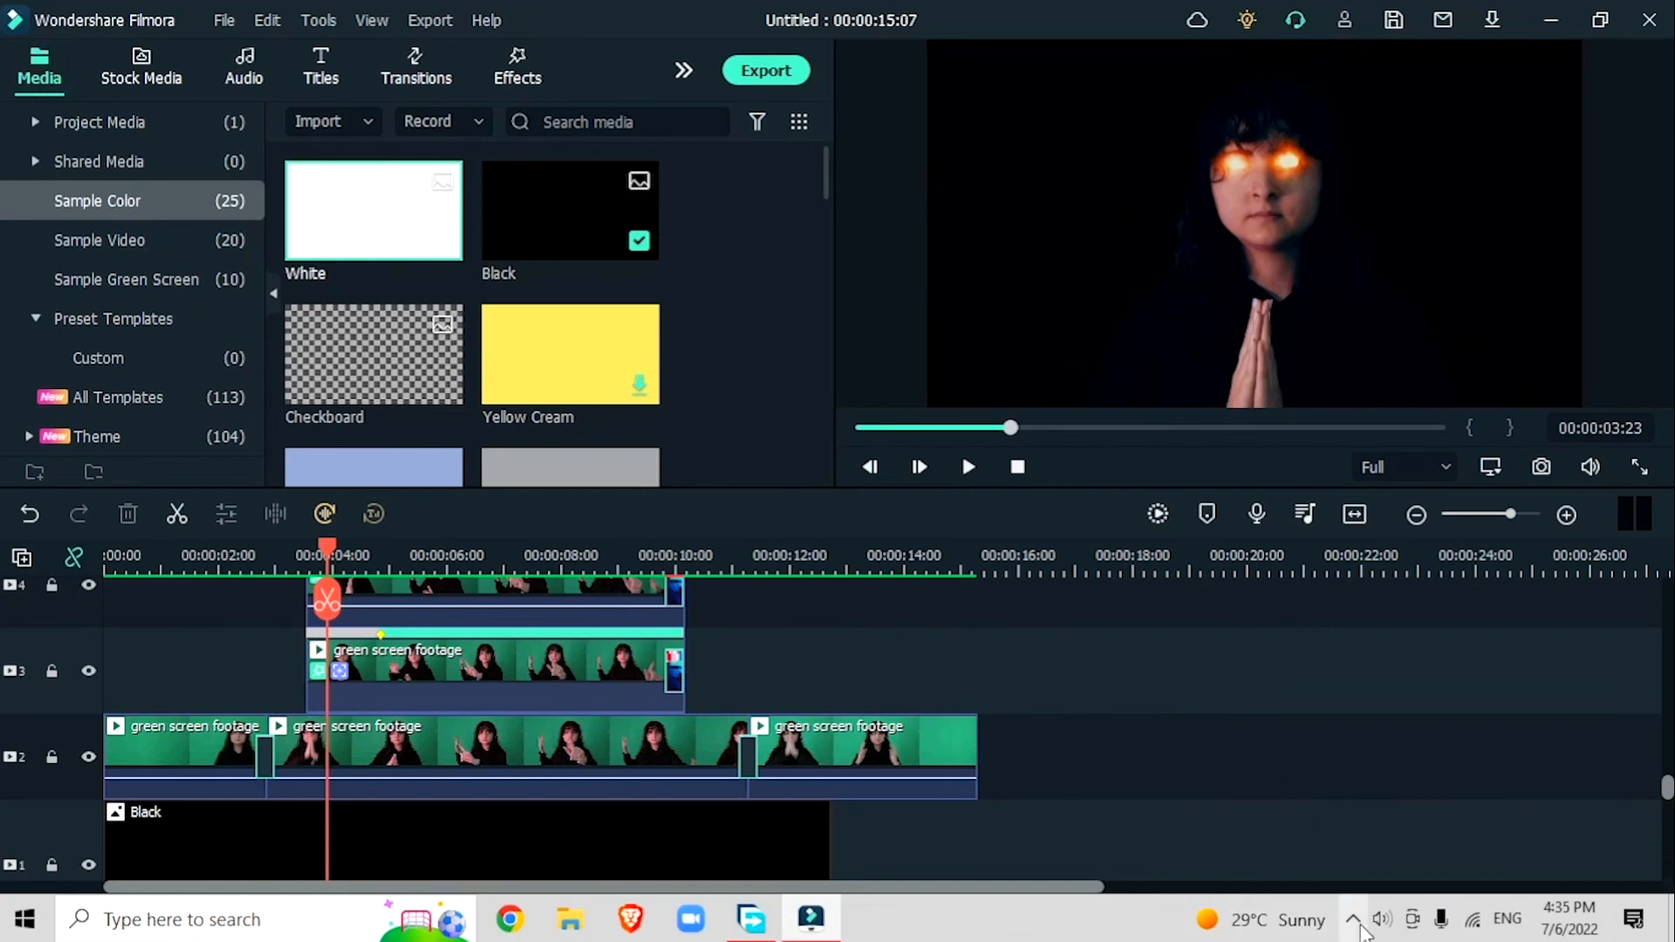
{"action": "left_click", "coordinate": [1354, 922]}
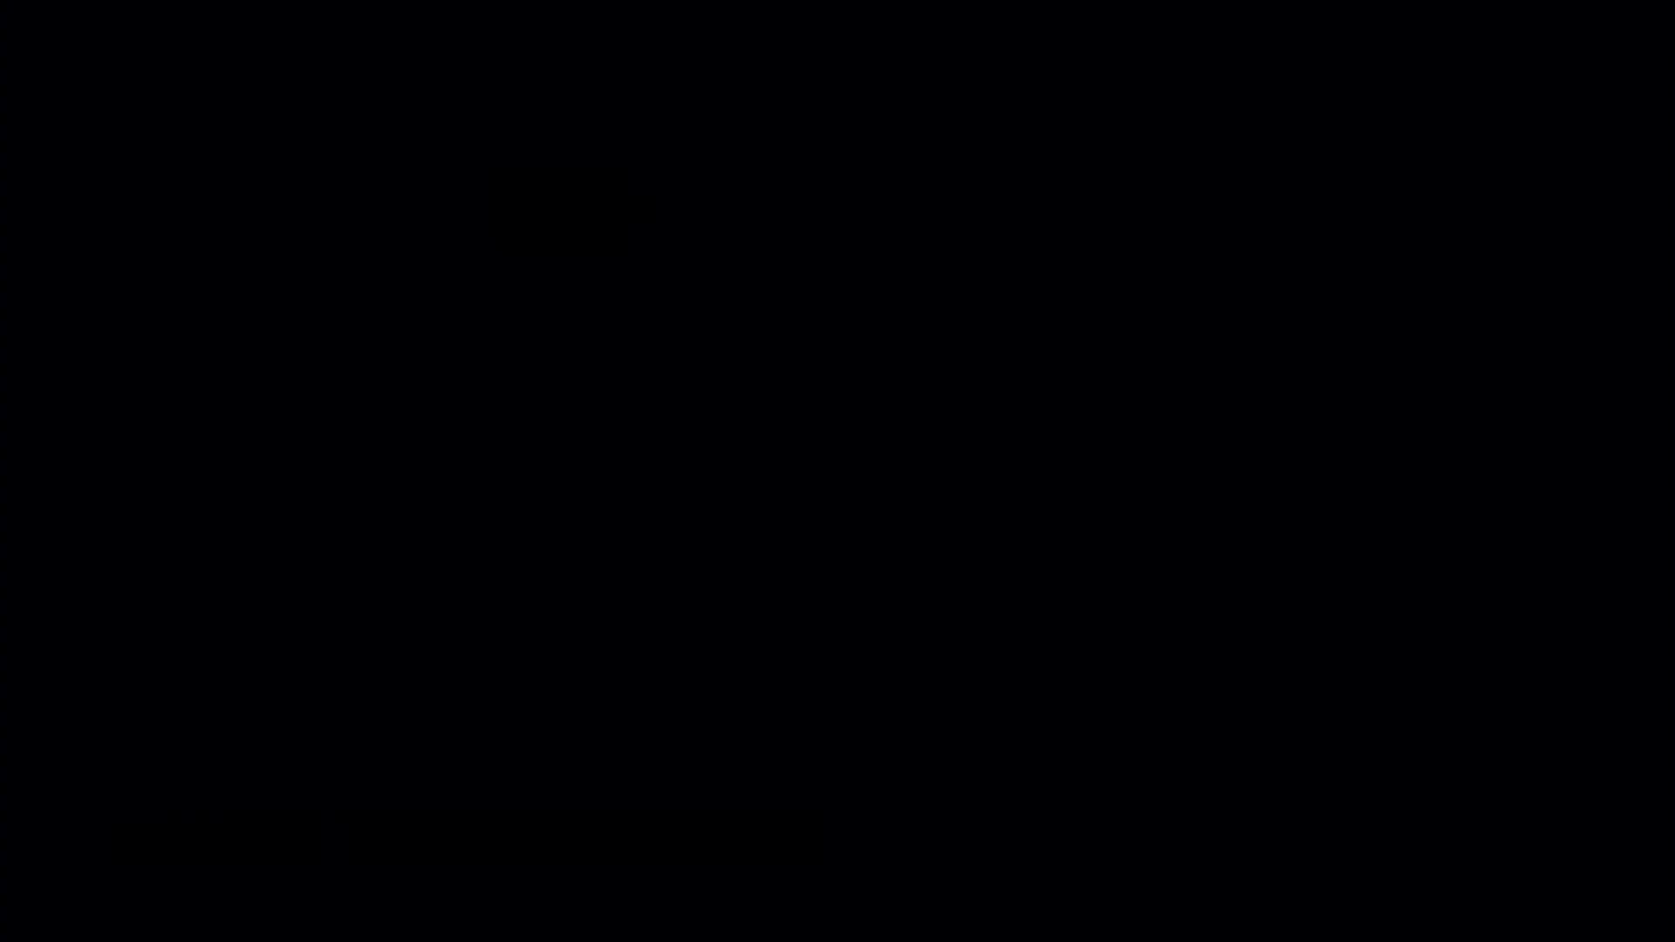